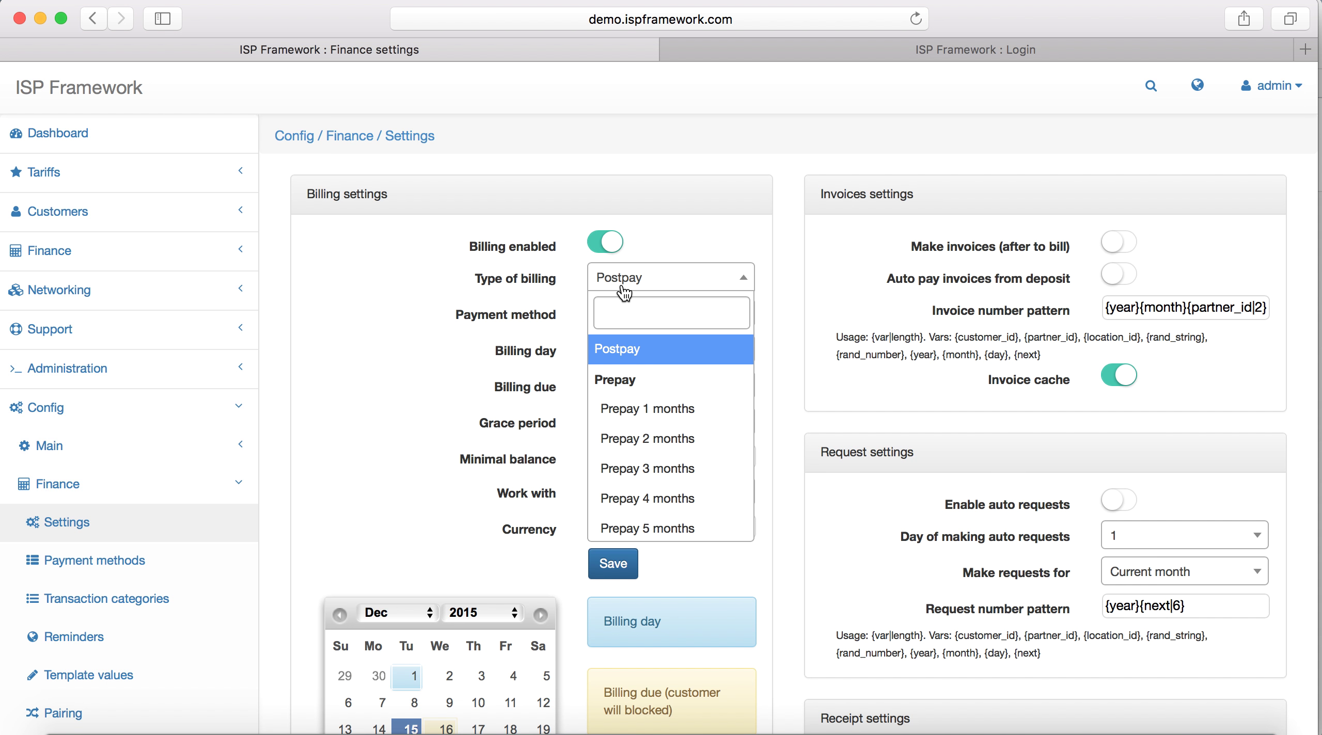
# - Examine the global billing settings, including the currency and the December 2015 calendar's billing day, billing due and grace period markings
pyautogui.scroll(-5, 614, 509)
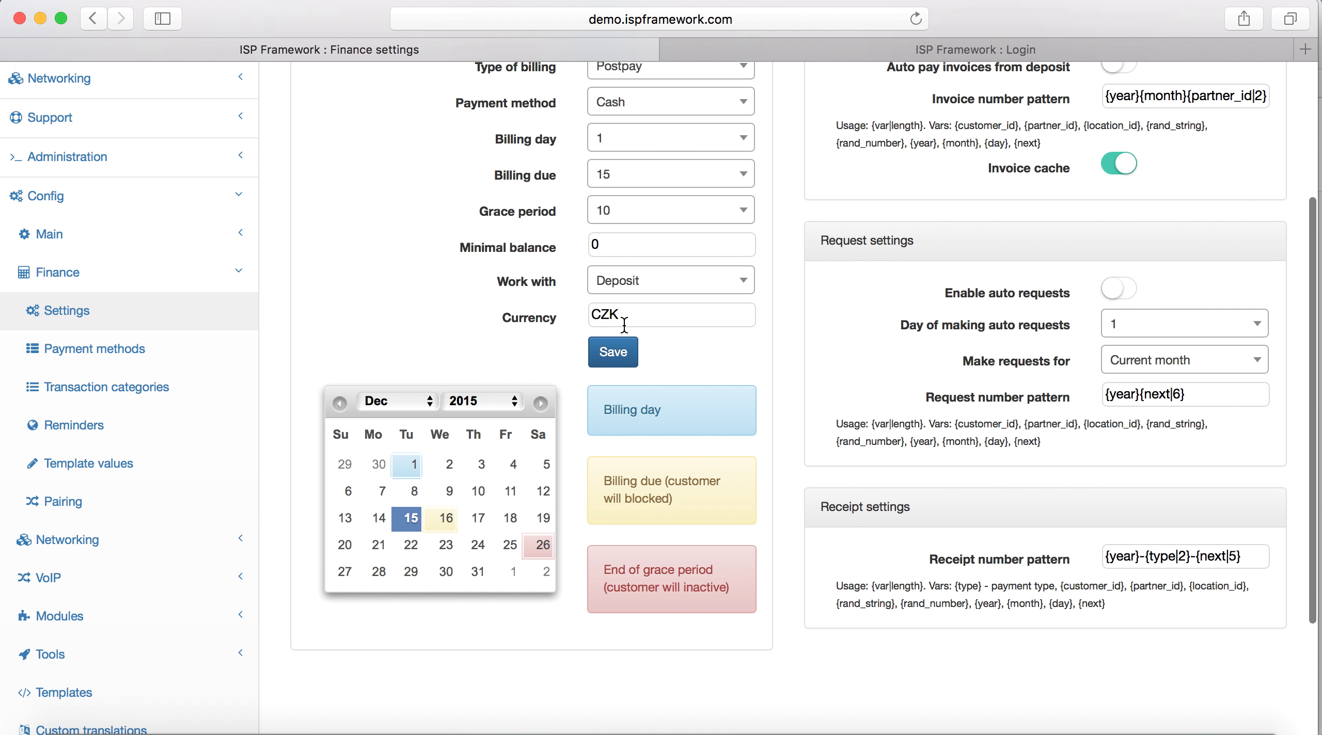
pyautogui.doubleClick(632, 319)
pyautogui.click(685, 351)
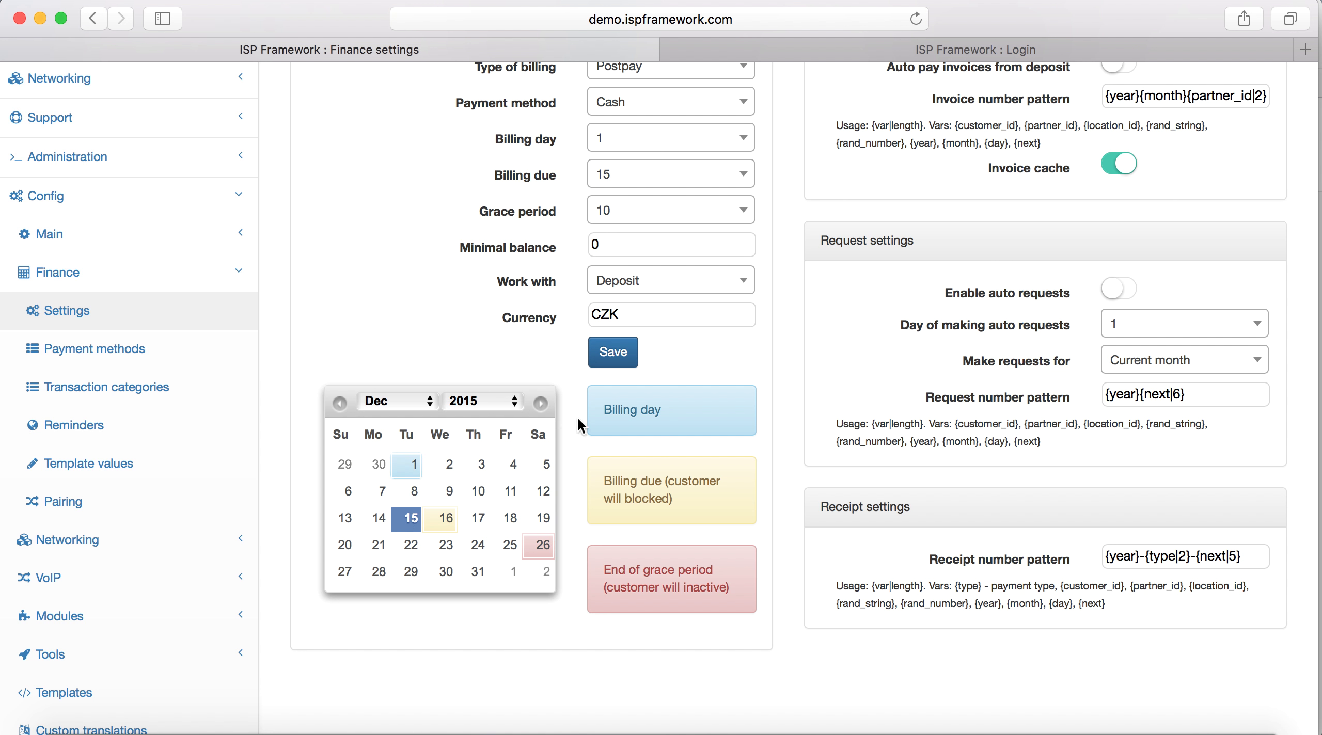
pyautogui.tripleClick(659, 411)
pyautogui.tripleClick(659, 487)
pyautogui.click(647, 514)
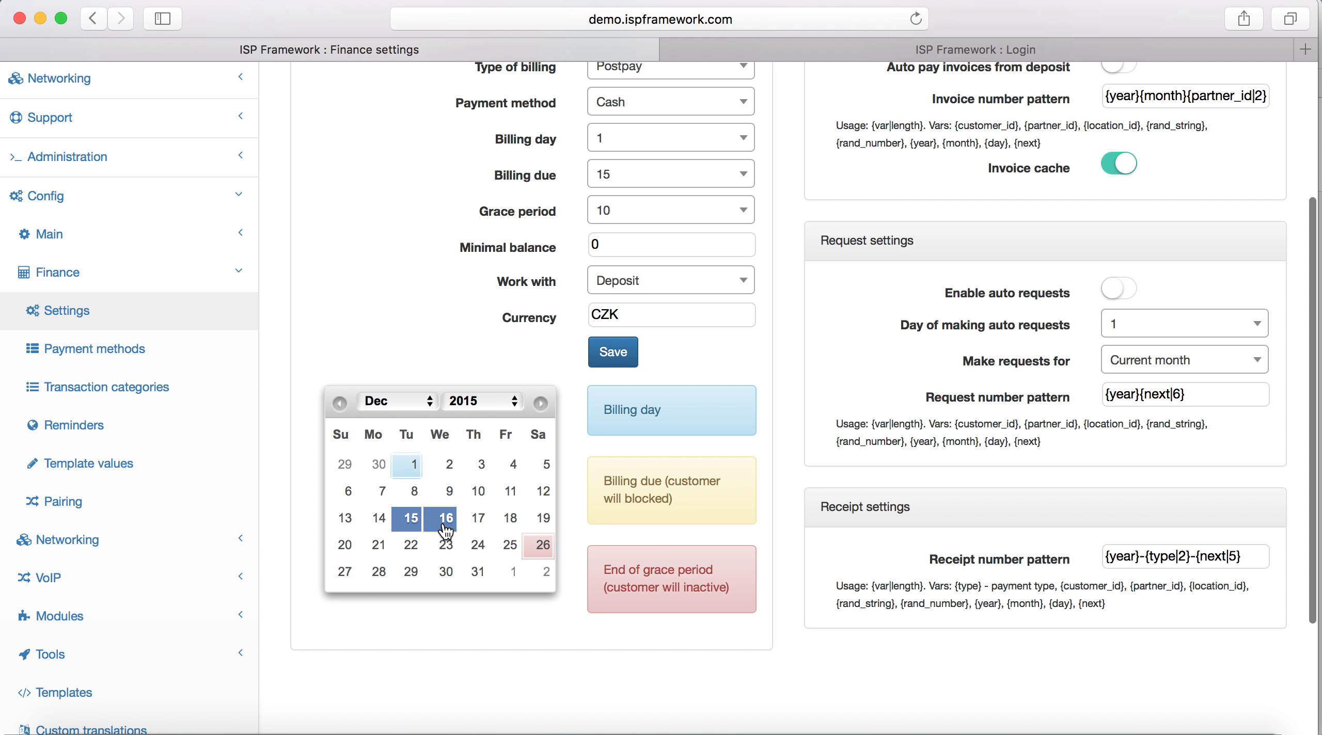
pyautogui.tripleClick(605, 570)
pyautogui.click(717, 612)
pyautogui.scroll(5, 764, 464)
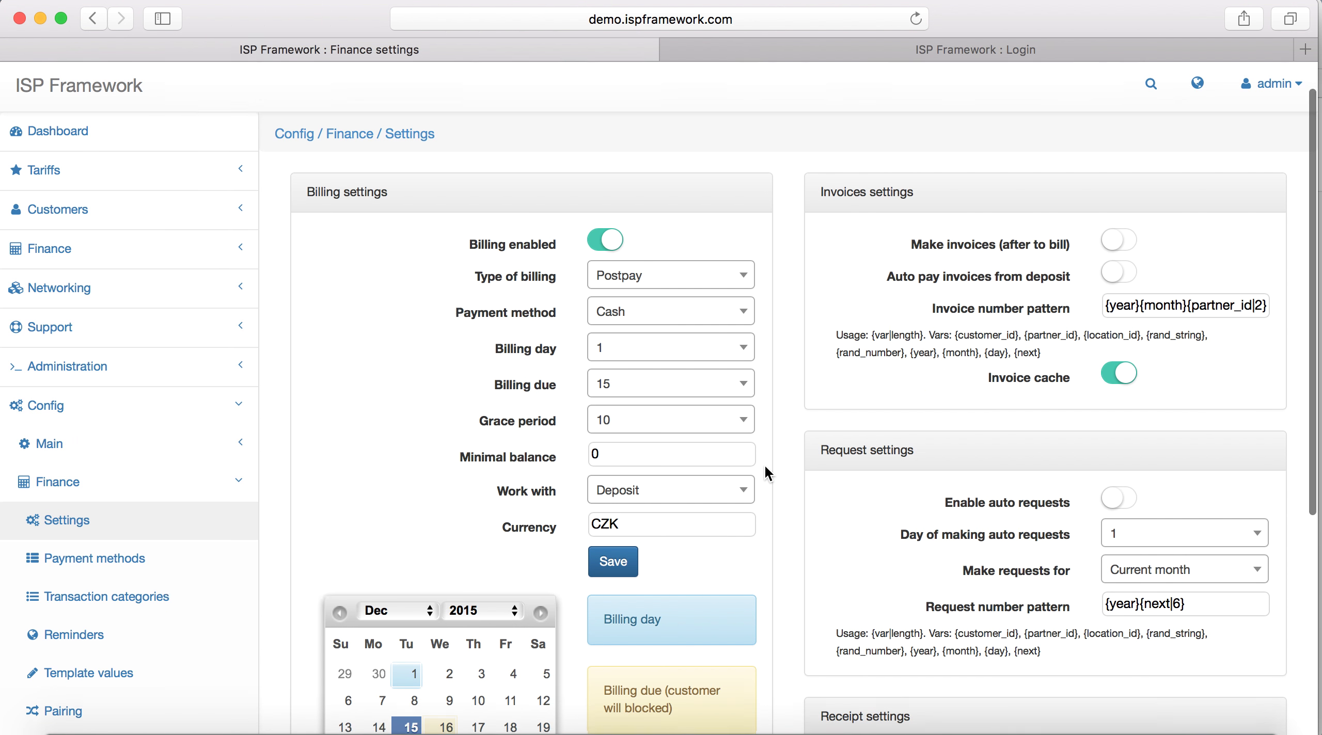
pyautogui.scroll(-5, 724, 435)
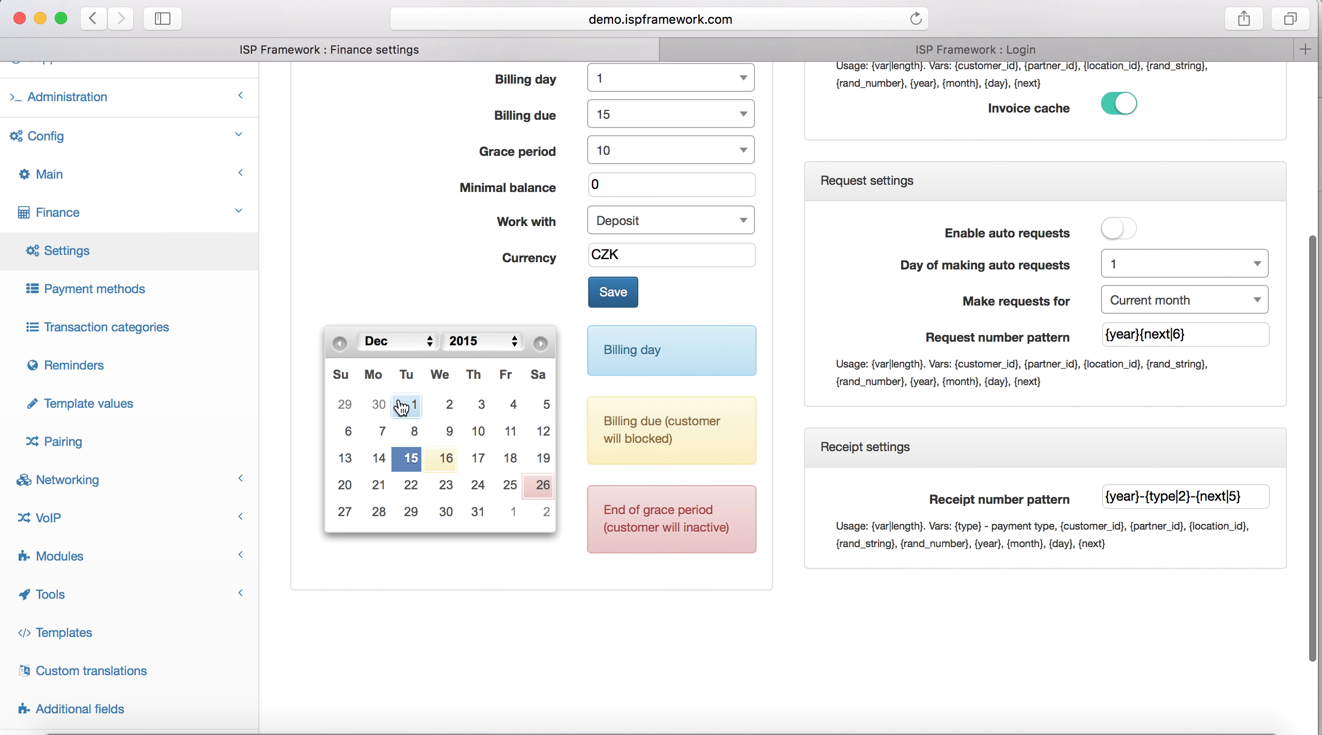
# - Open the finance payment methods configuration and look over its entries
pyautogui.click(187, 297)
pyautogui.scroll(5, 432, 309)
pyautogui.moveTo(416, 160); pyautogui.dragTo(631, 386)
pyautogui.click(614, 408)
# - View the finance transaction categories and the reminders settings
pyautogui.click(135, 512)
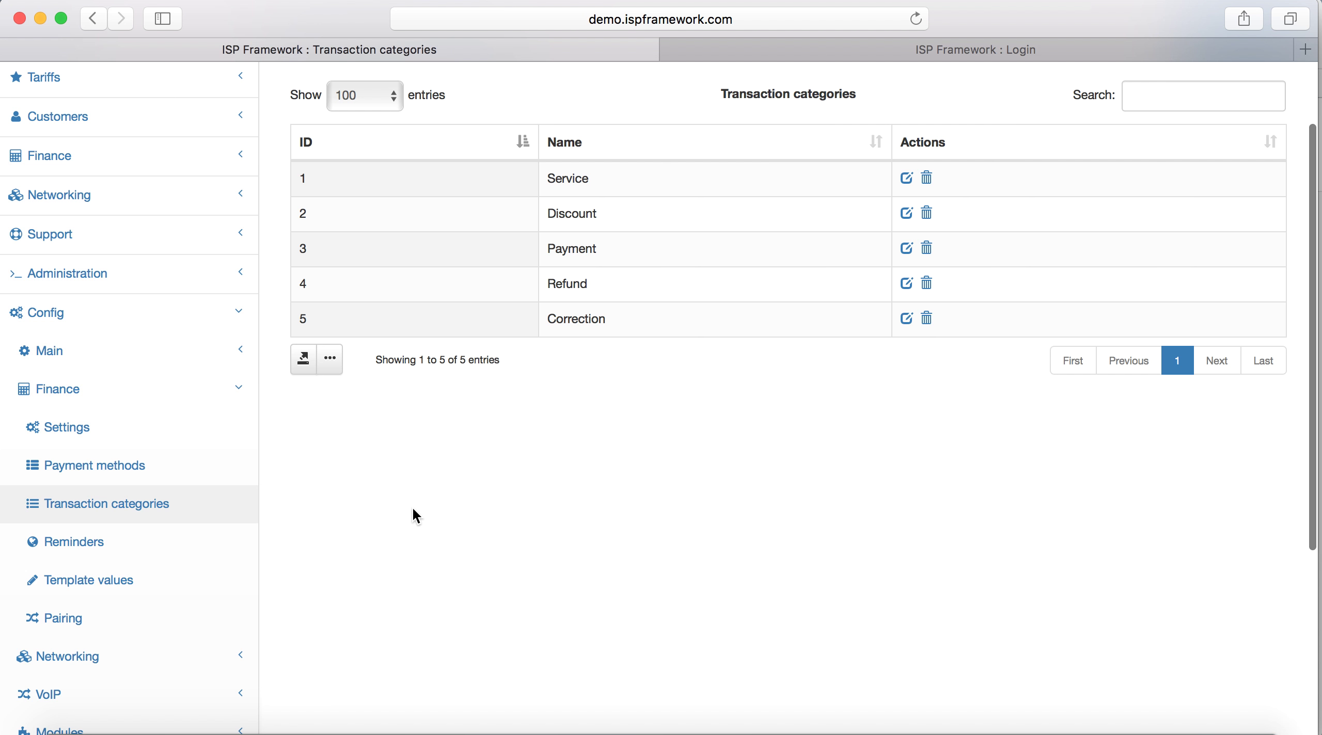
pyautogui.scroll(-2, 412, 506)
pyautogui.click(179, 495)
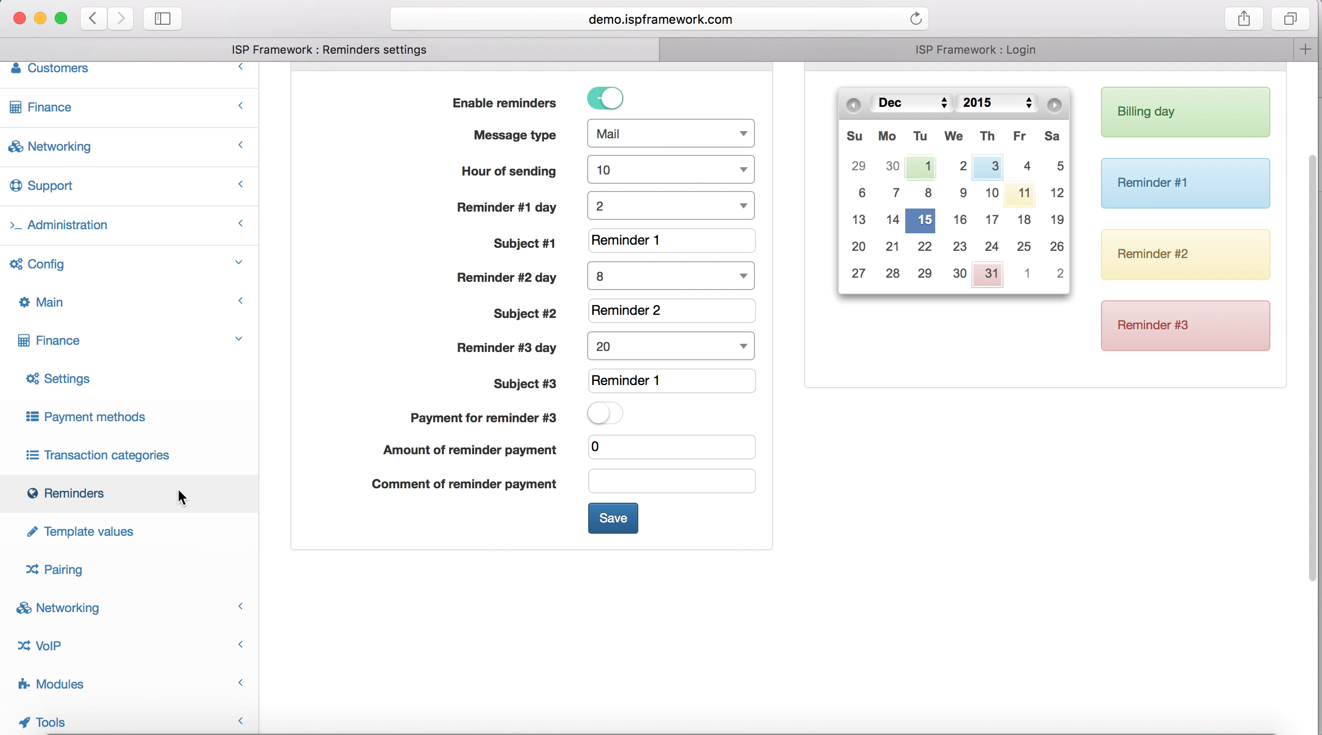
pyautogui.scroll(-5, 423, 491)
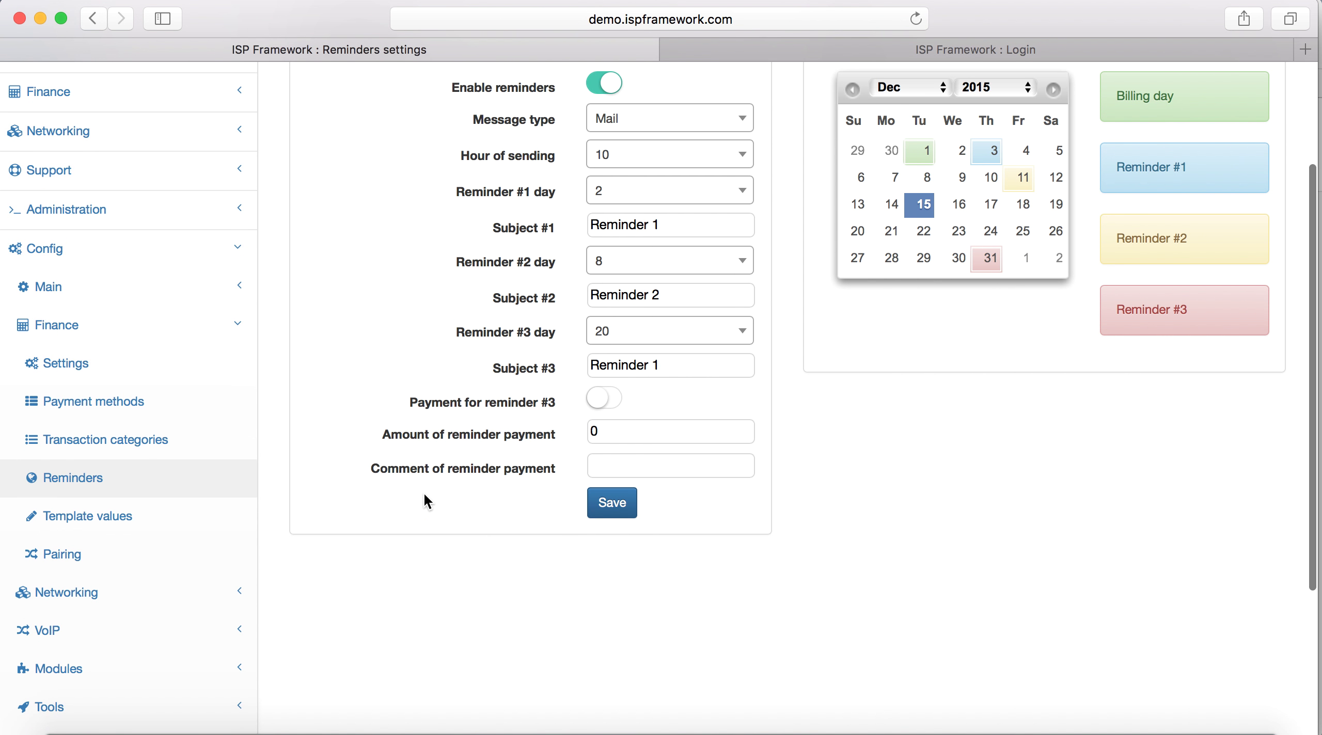
# - Open the finance template values and check which partner they belong to
pyautogui.click(189, 522)
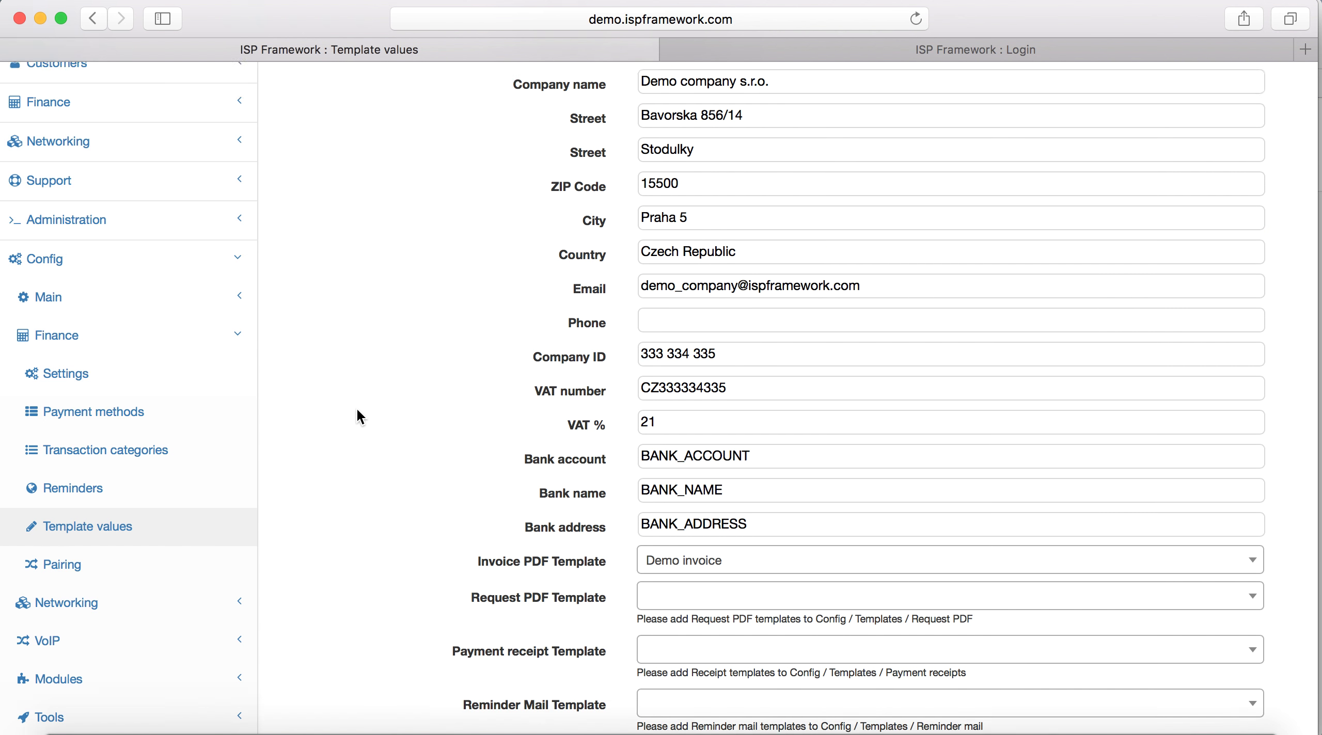
pyautogui.moveTo(640, 190); pyautogui.dragTo(733, 189)
pyautogui.click(726, 196)
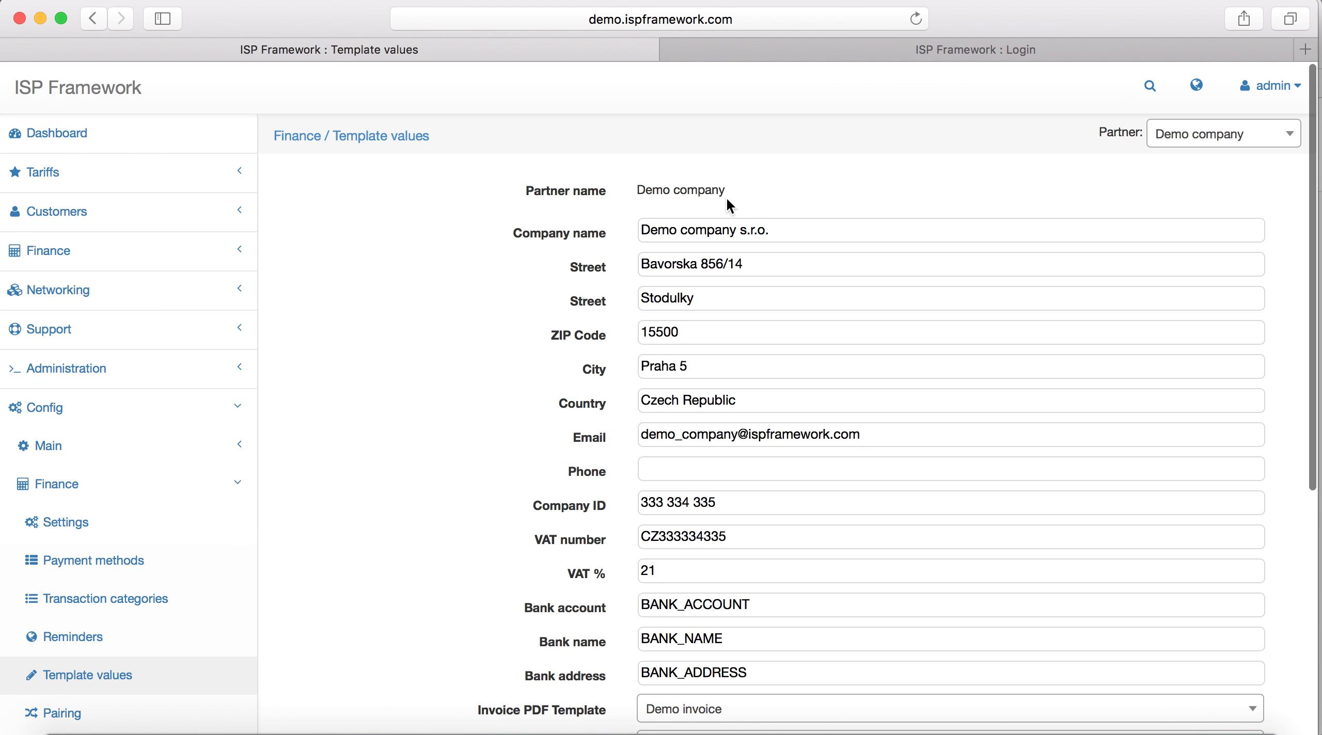
# - Check the partner choices for the template values, keep Demo company selected and save its values
pyautogui.click(1161, 134)
pyautogui.click(1189, 235)
pyautogui.click(1202, 142)
pyautogui.click(1196, 206)
pyautogui.scroll(-5, 826, 361)
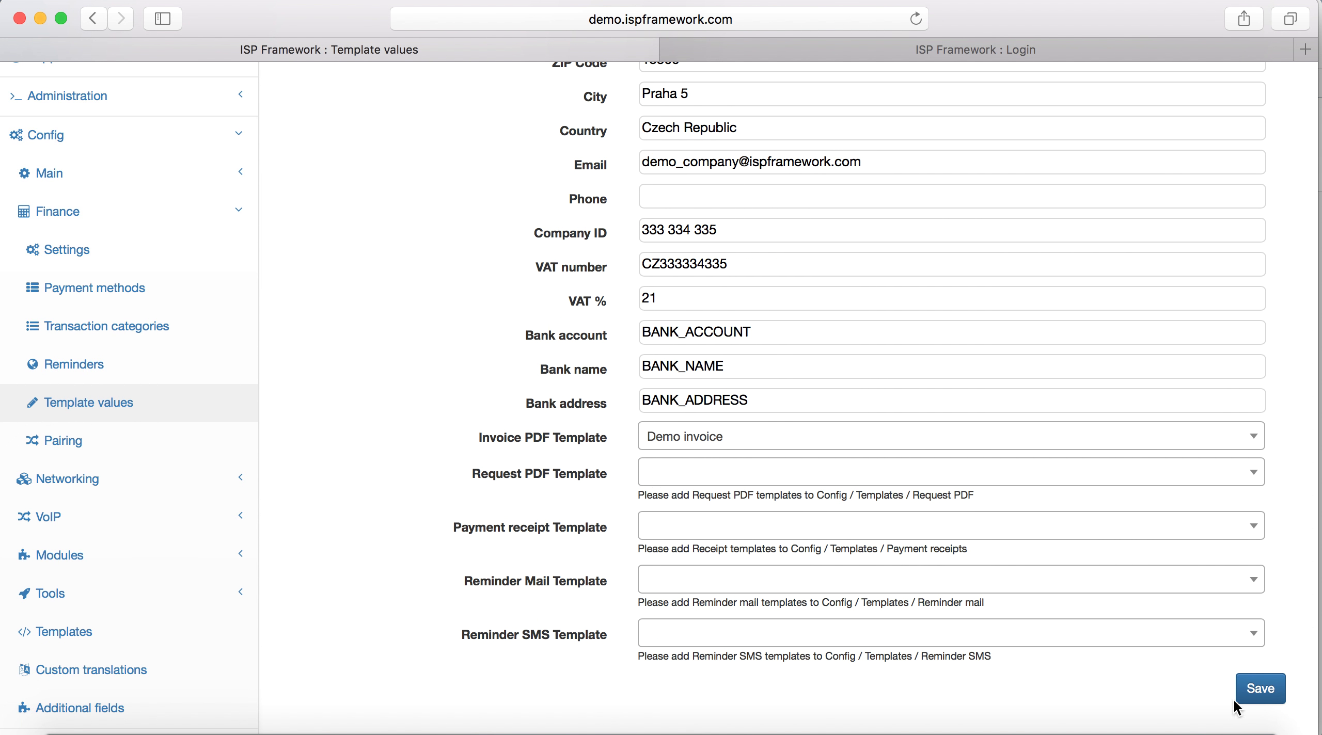
pyautogui.click(1259, 694)
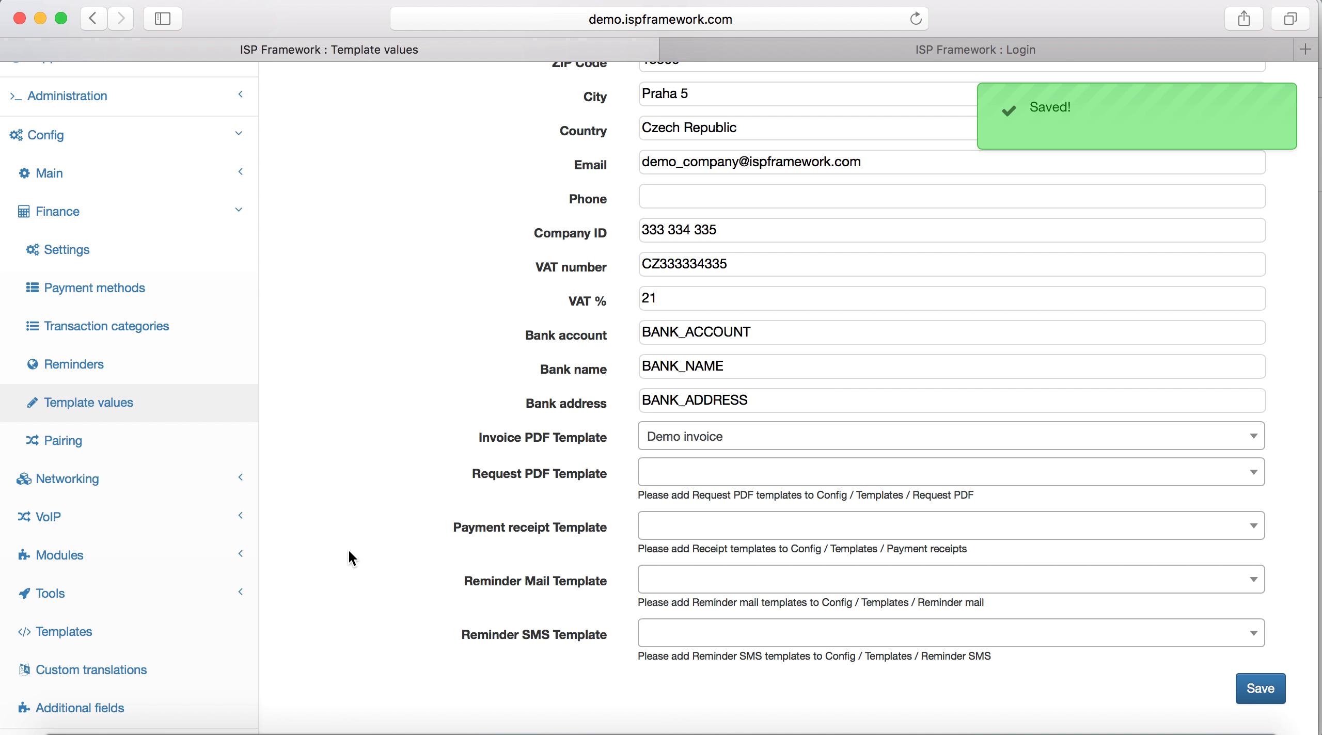
# - Review the finance pairing settings, and collapse the finance section of the configuration
pyautogui.scroll(-2, 348, 549)
pyautogui.click(168, 364)
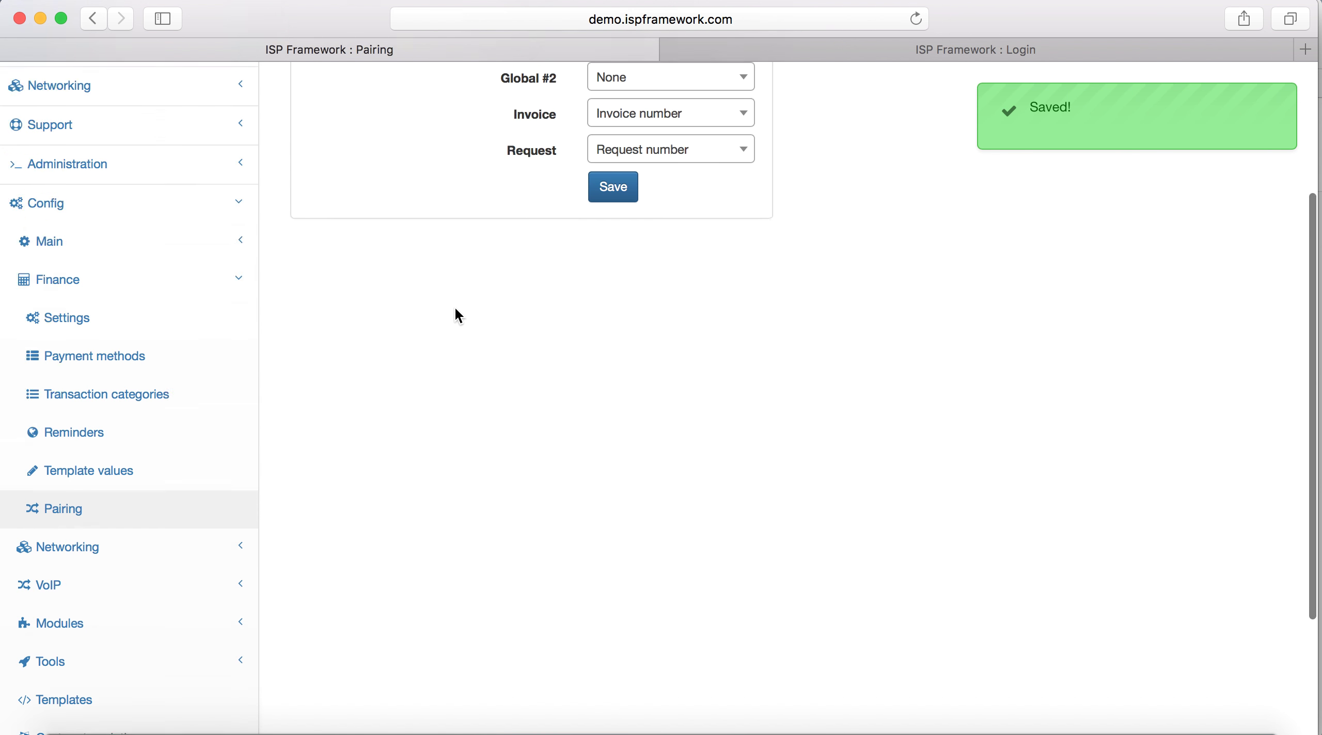
pyautogui.scroll(3, 455, 310)
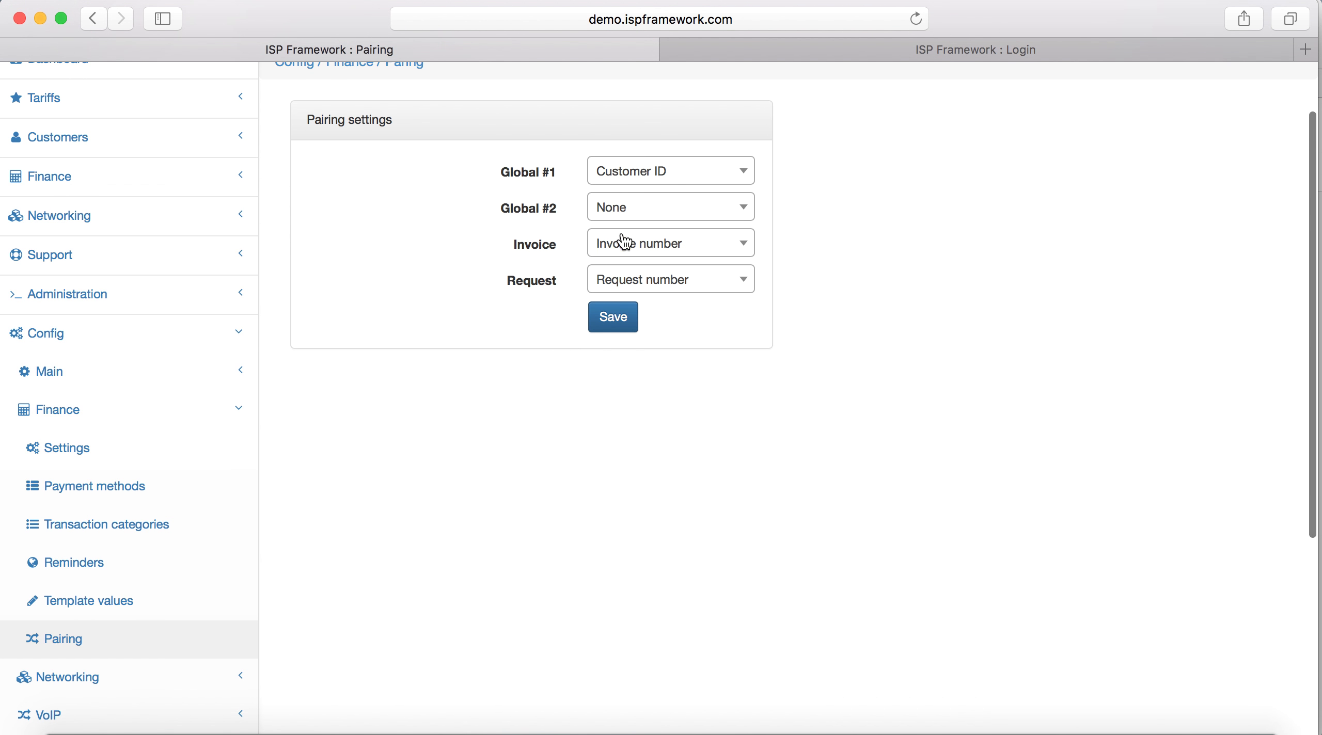
pyautogui.scroll(-2, 418, 426)
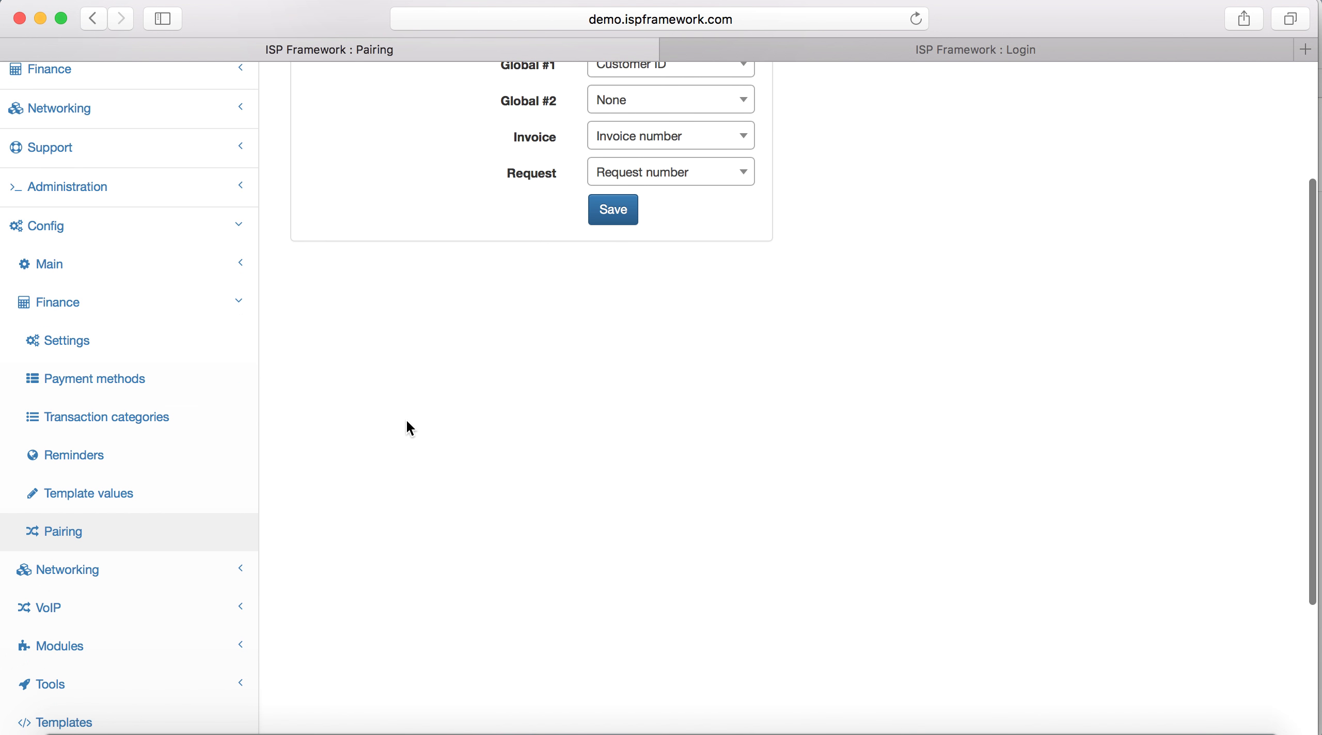
pyautogui.click(135, 309)
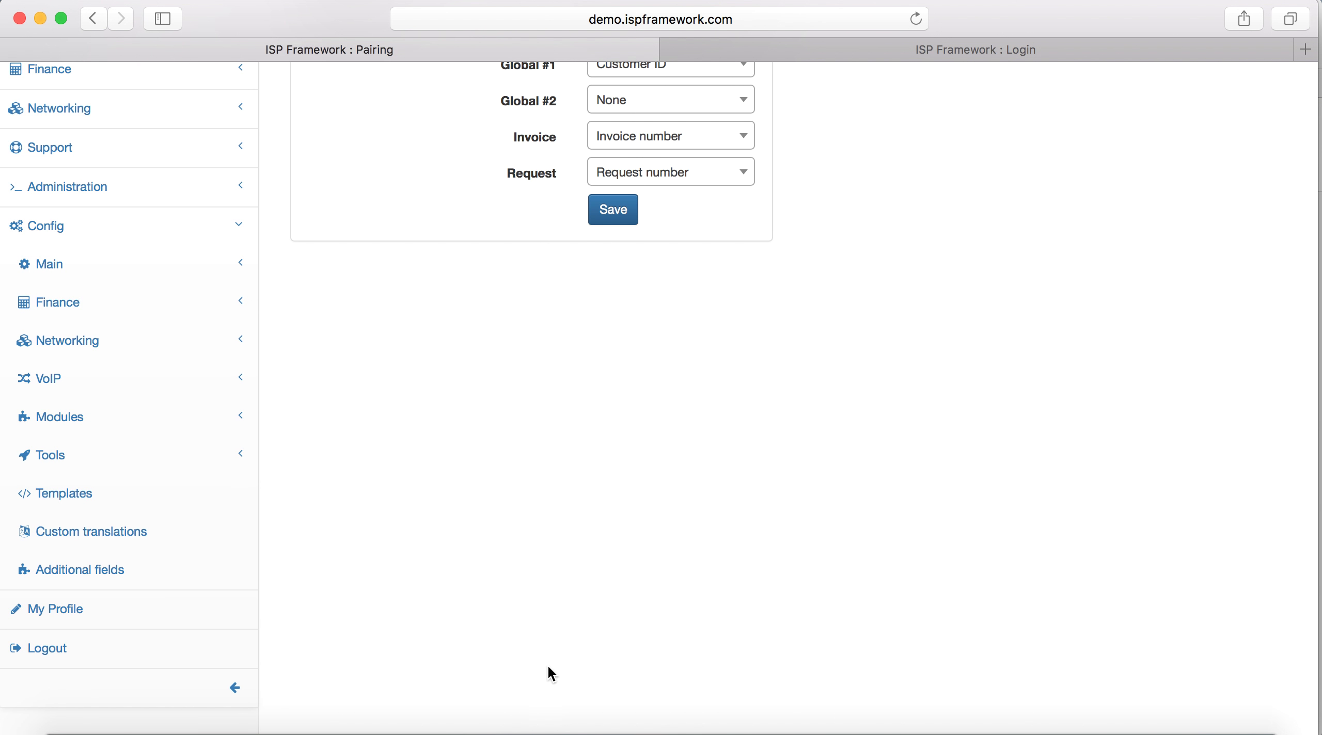
# - Switch to Keynote and show the Customer / Billing slide
pyautogui.click(731, 728)
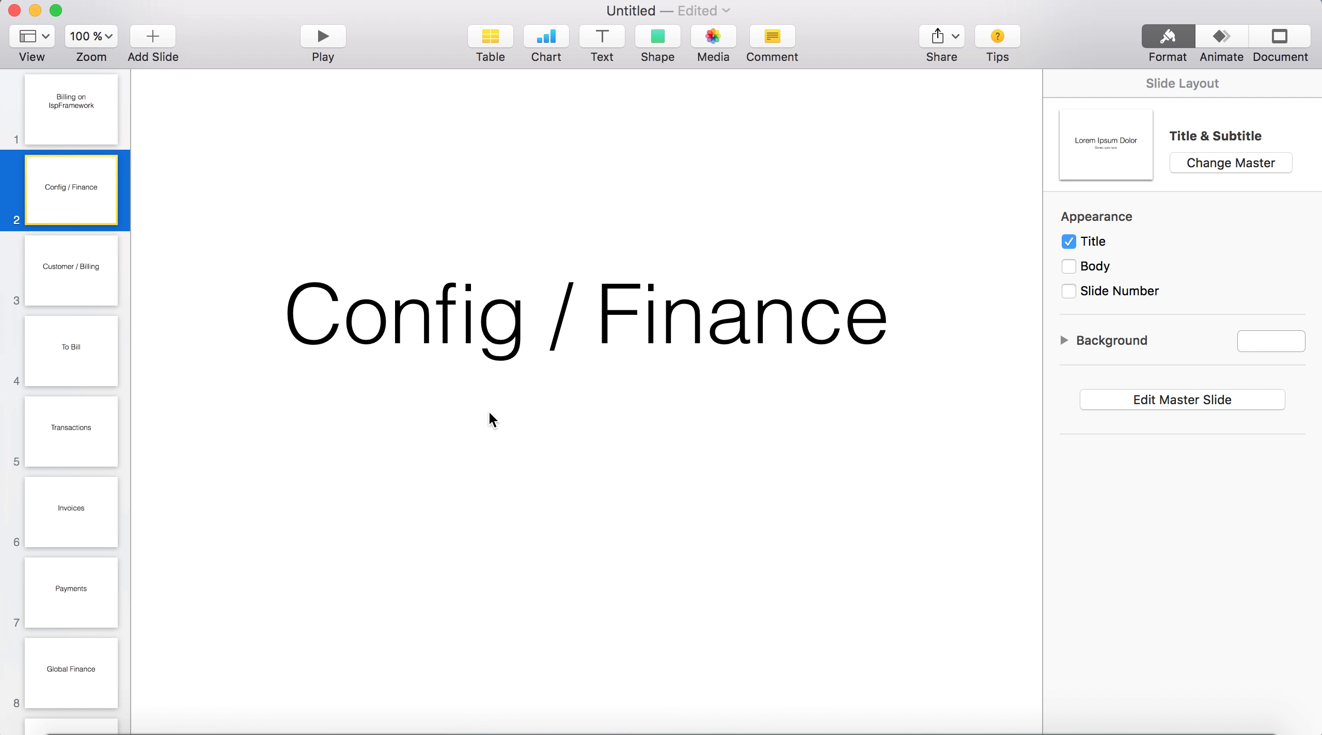
pyautogui.click(78, 283)
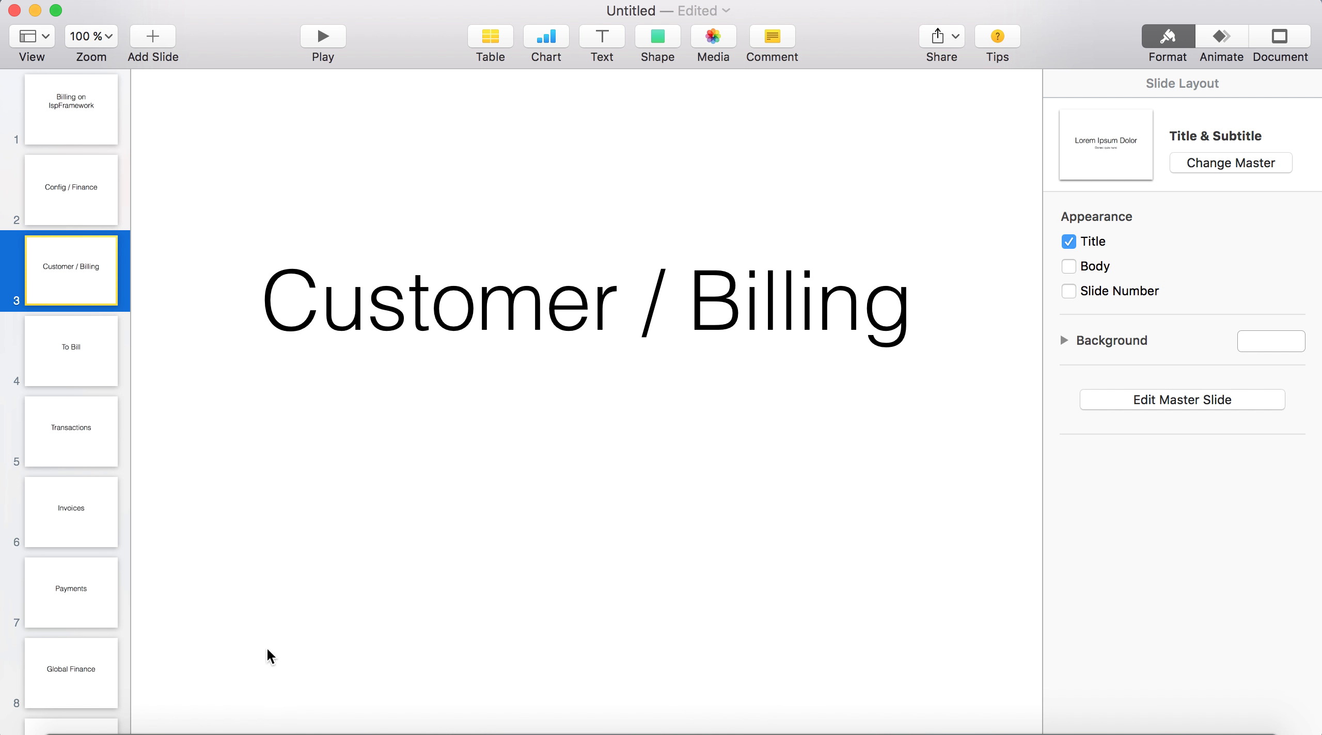
# - Return to ISP Framework in the browser and open the Demo company customer with the WIFI 10MB/5MB tariff from the customers list
pyautogui.click(183, 727)
pyautogui.scroll(5, 215, 280)
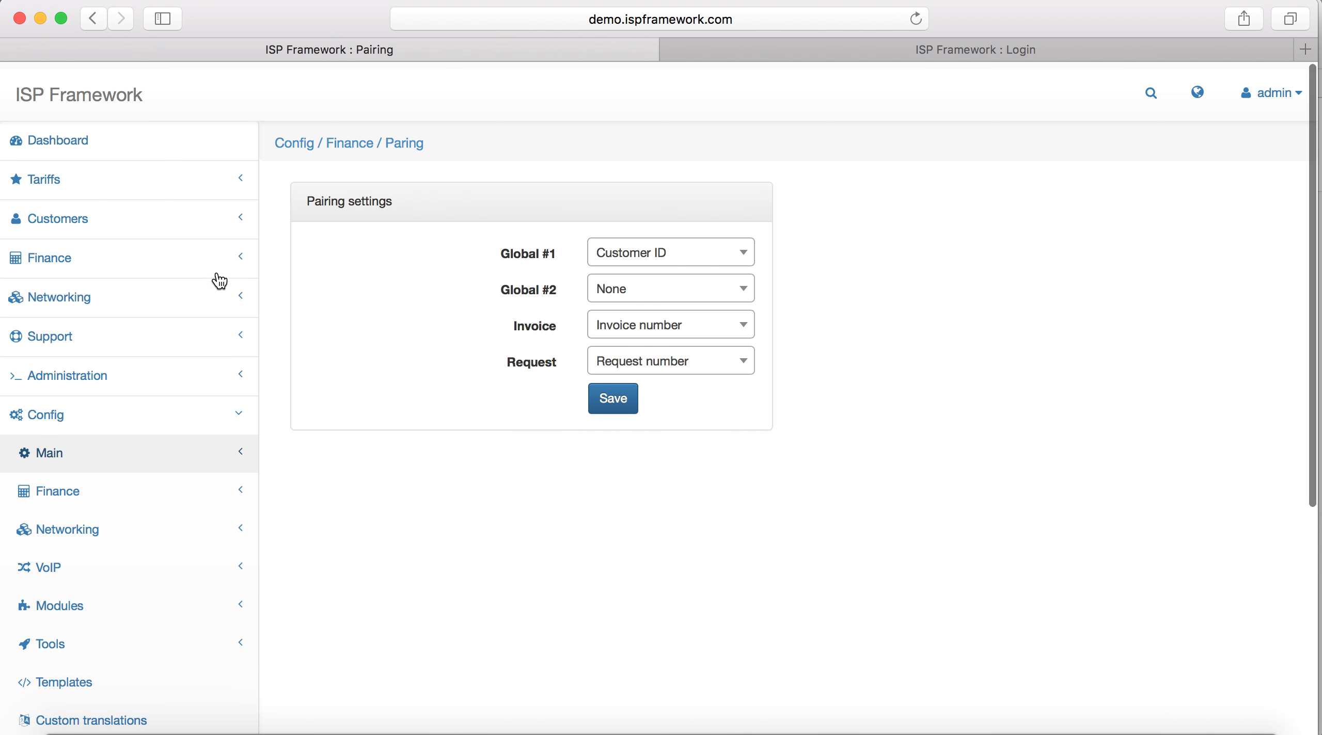
pyautogui.click(164, 221)
pyautogui.click(156, 326)
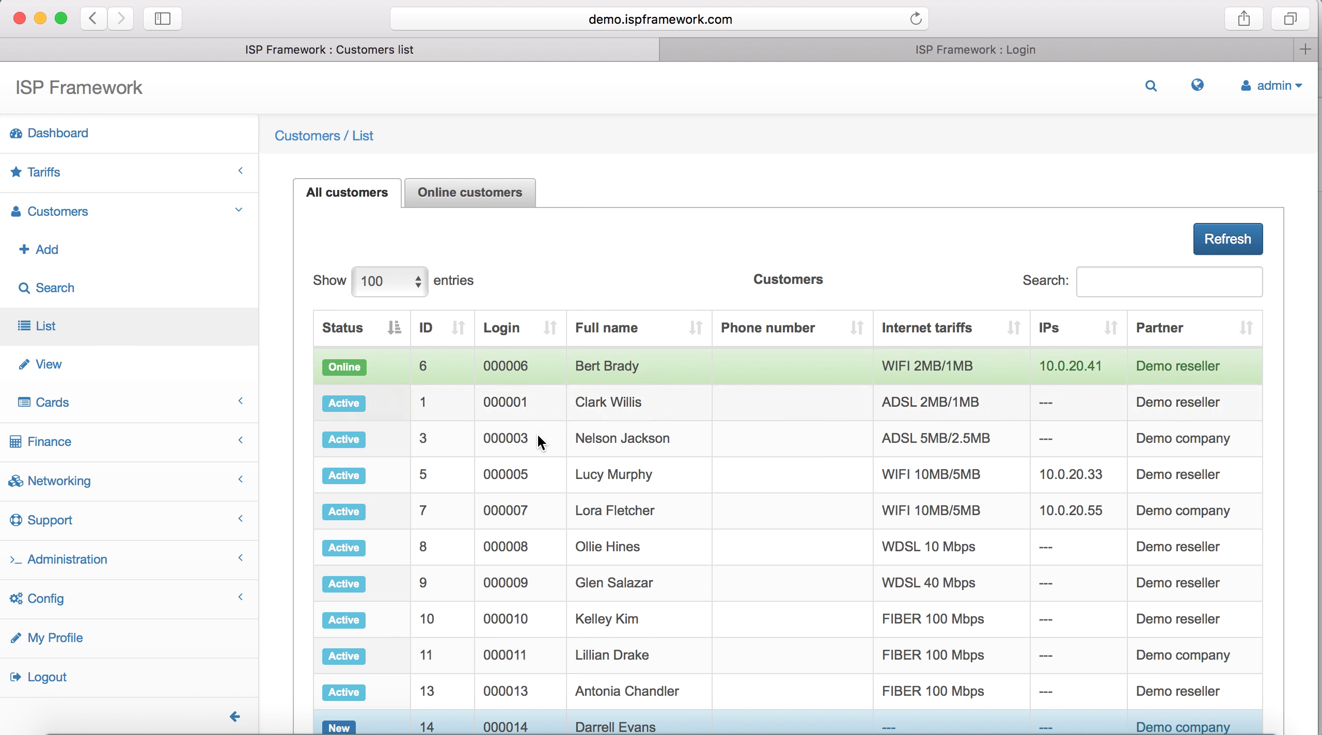
pyautogui.scroll(-5, 548, 473)
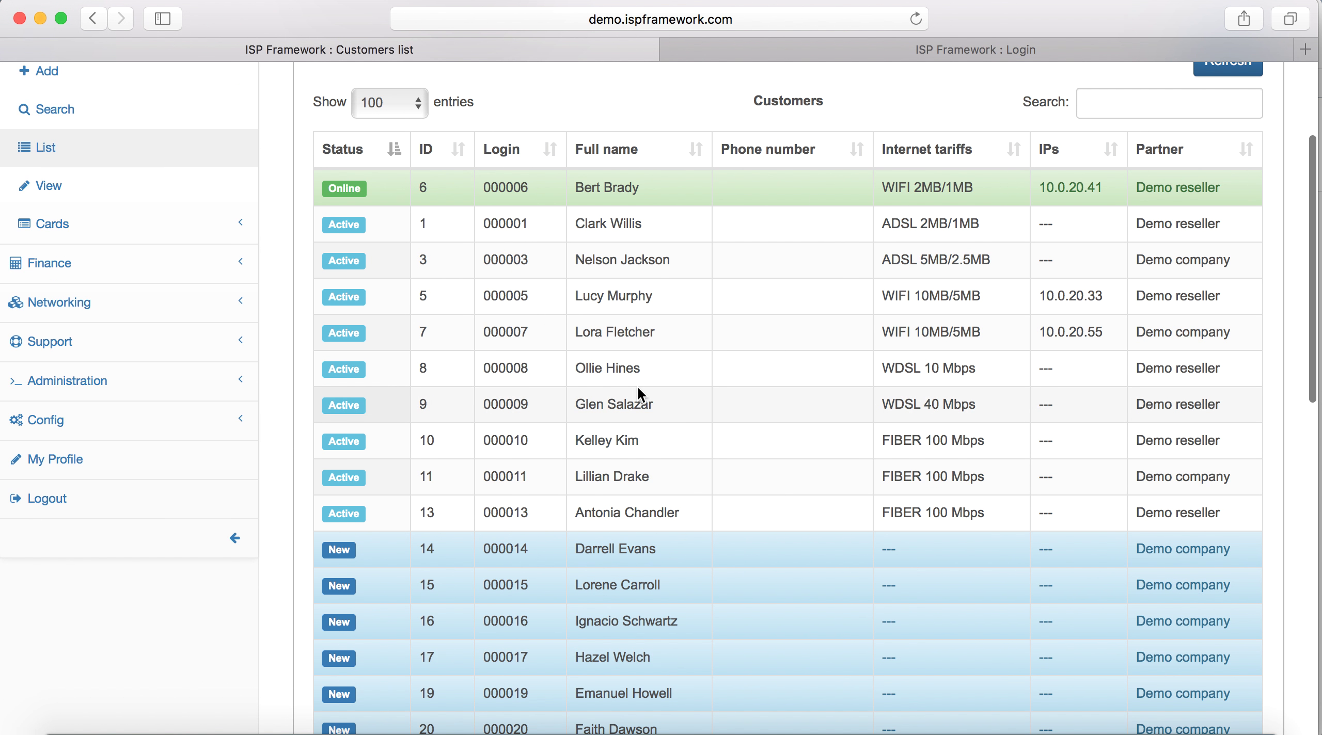
pyautogui.click(607, 330)
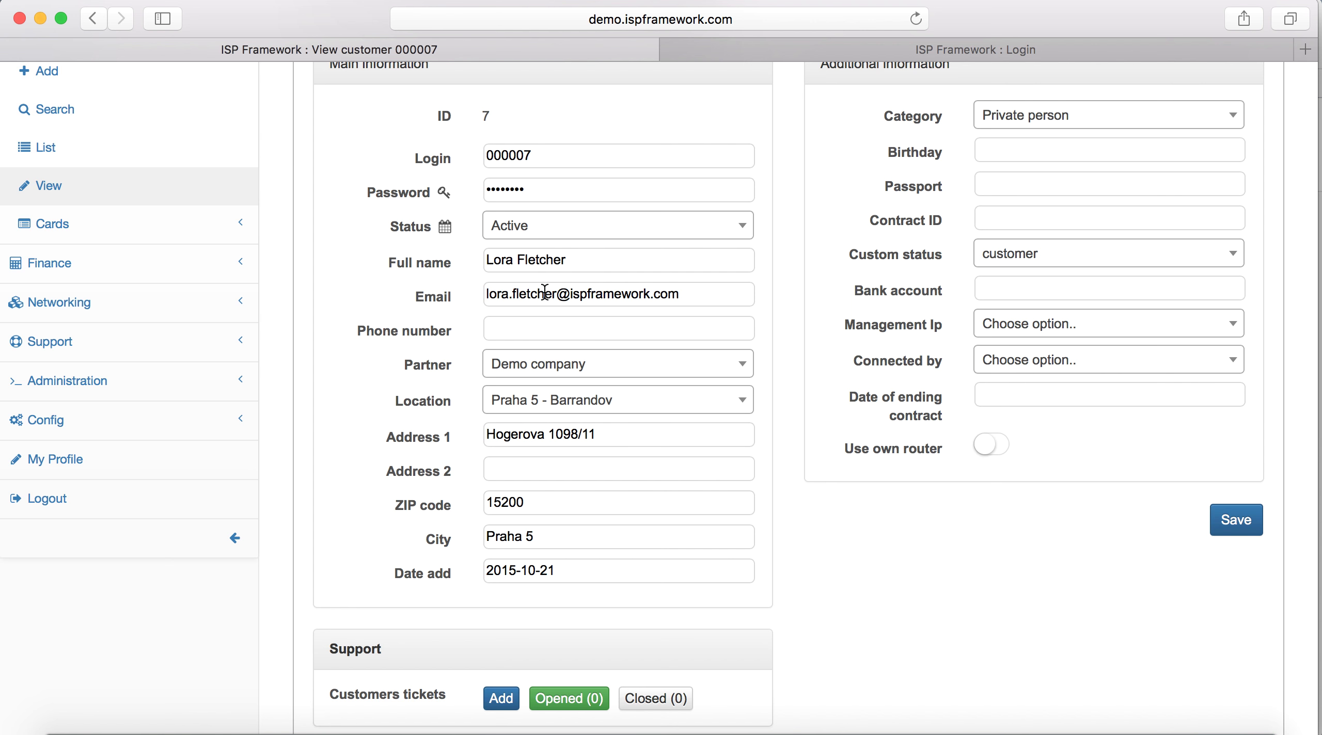
# - View the customer's services and open the customer's billing overview
pyautogui.scroll(4, 559, 305)
pyautogui.click(435, 149)
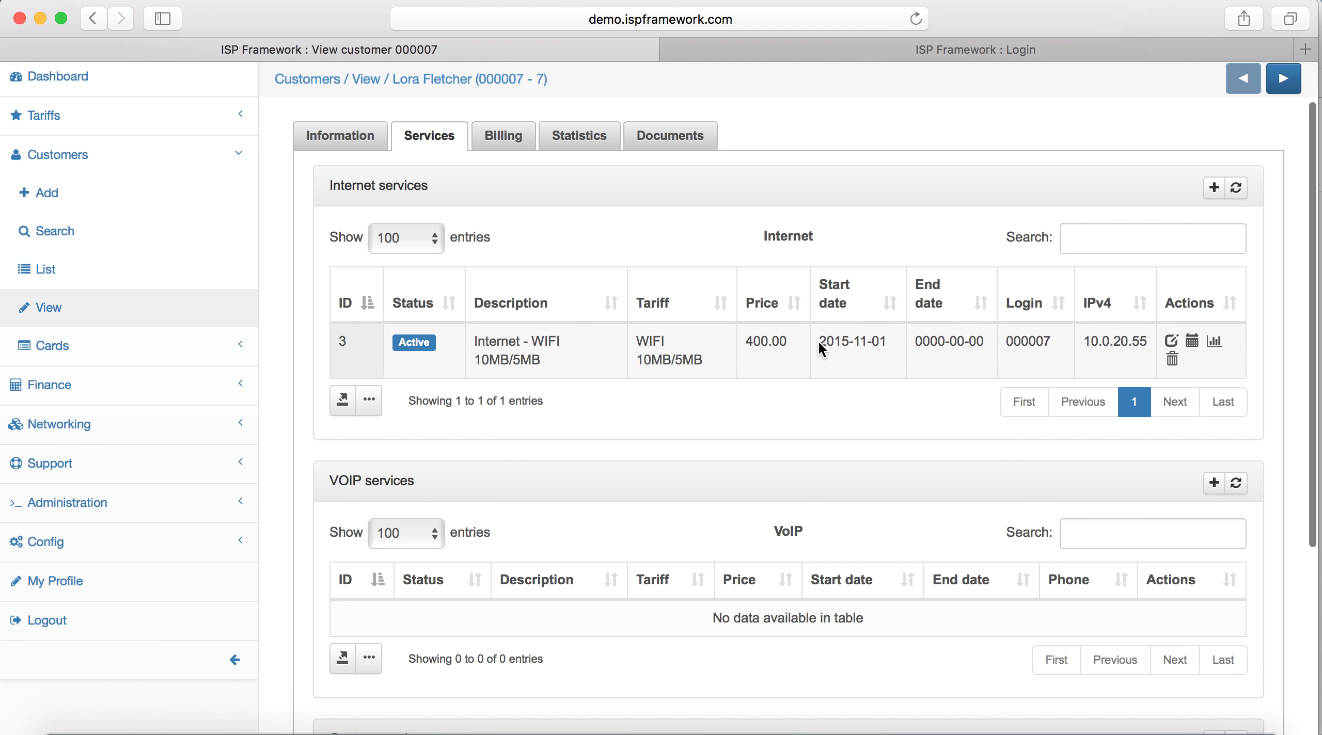
pyautogui.click(502, 140)
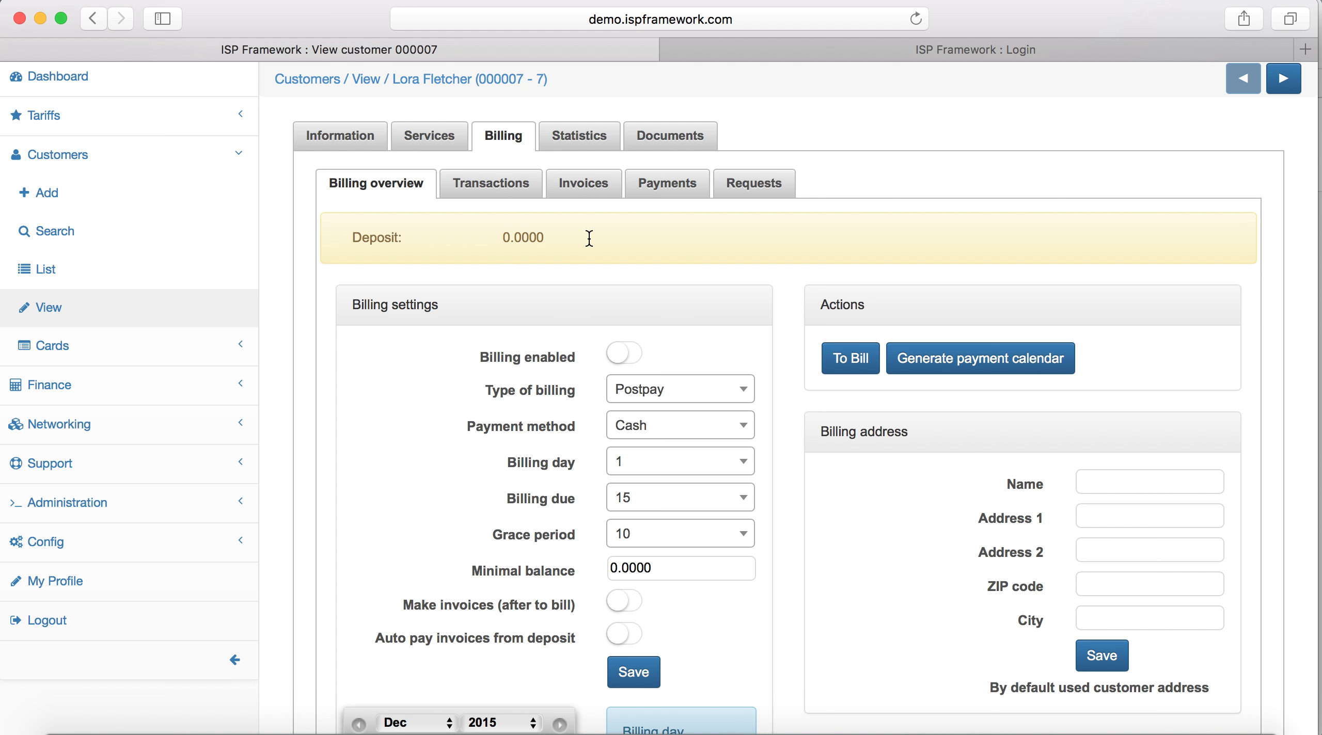
# - Enable billing for this customer and save the billing settings
pyautogui.scroll(-3, 579, 248)
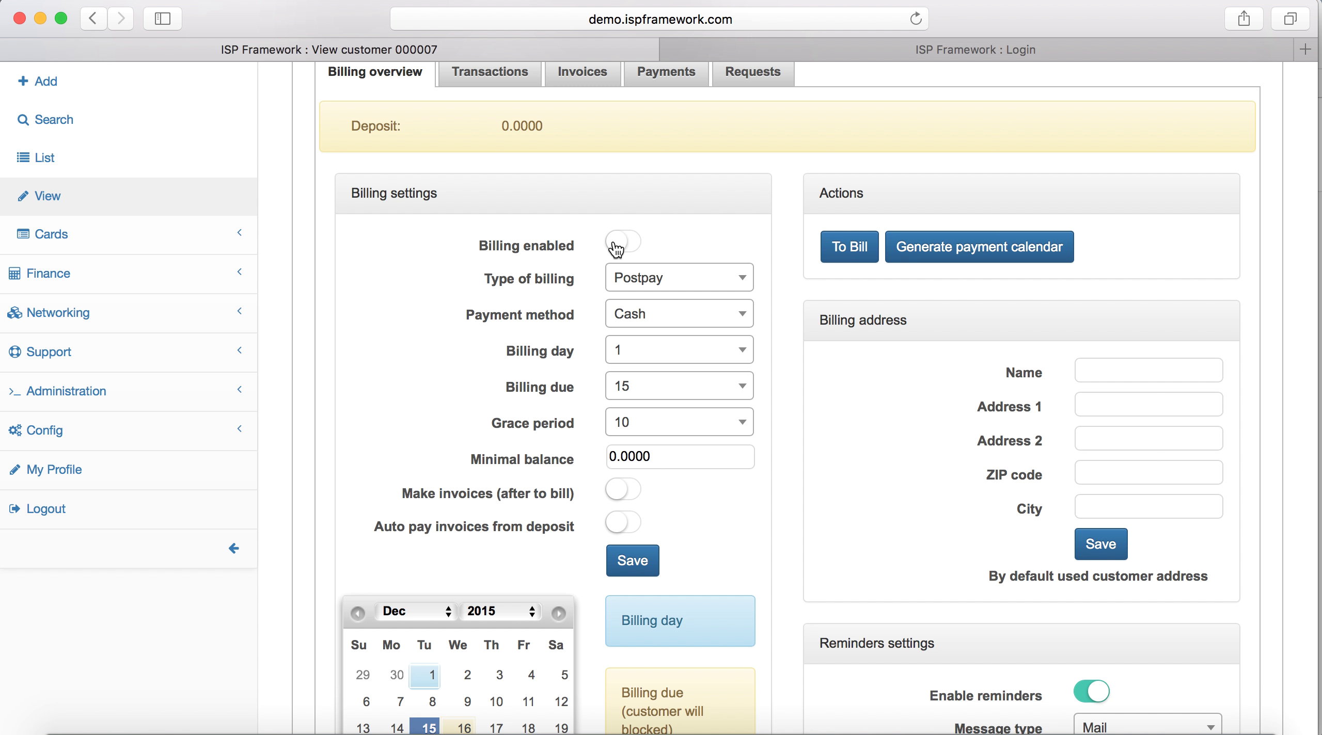
pyautogui.click(617, 245)
pyautogui.click(639, 562)
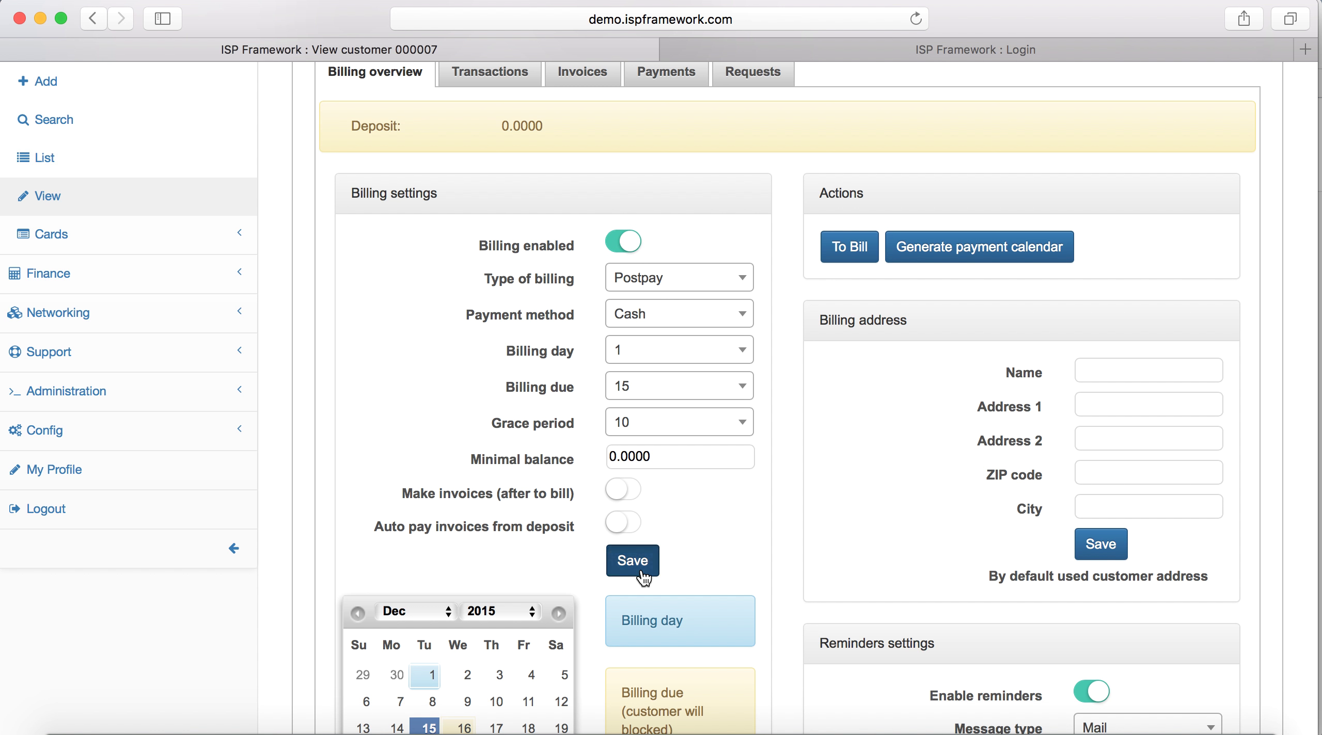
pyautogui.click(666, 278)
pyautogui.click(666, 279)
pyautogui.click(649, 330)
pyautogui.click(650, 330)
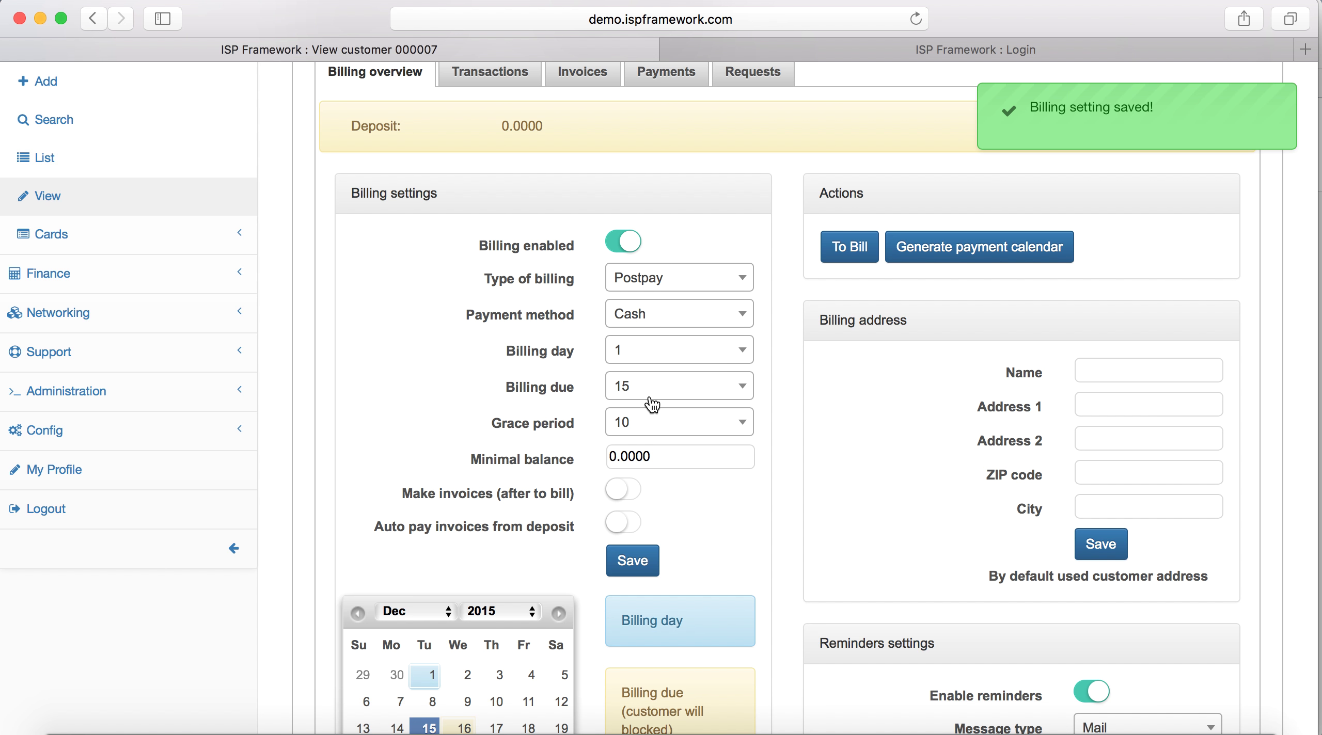
# - Set the customer's billing due to 18 and save the billing settings
pyautogui.scroll(-3, 650, 387)
pyautogui.scroll(-3, 670, 258)
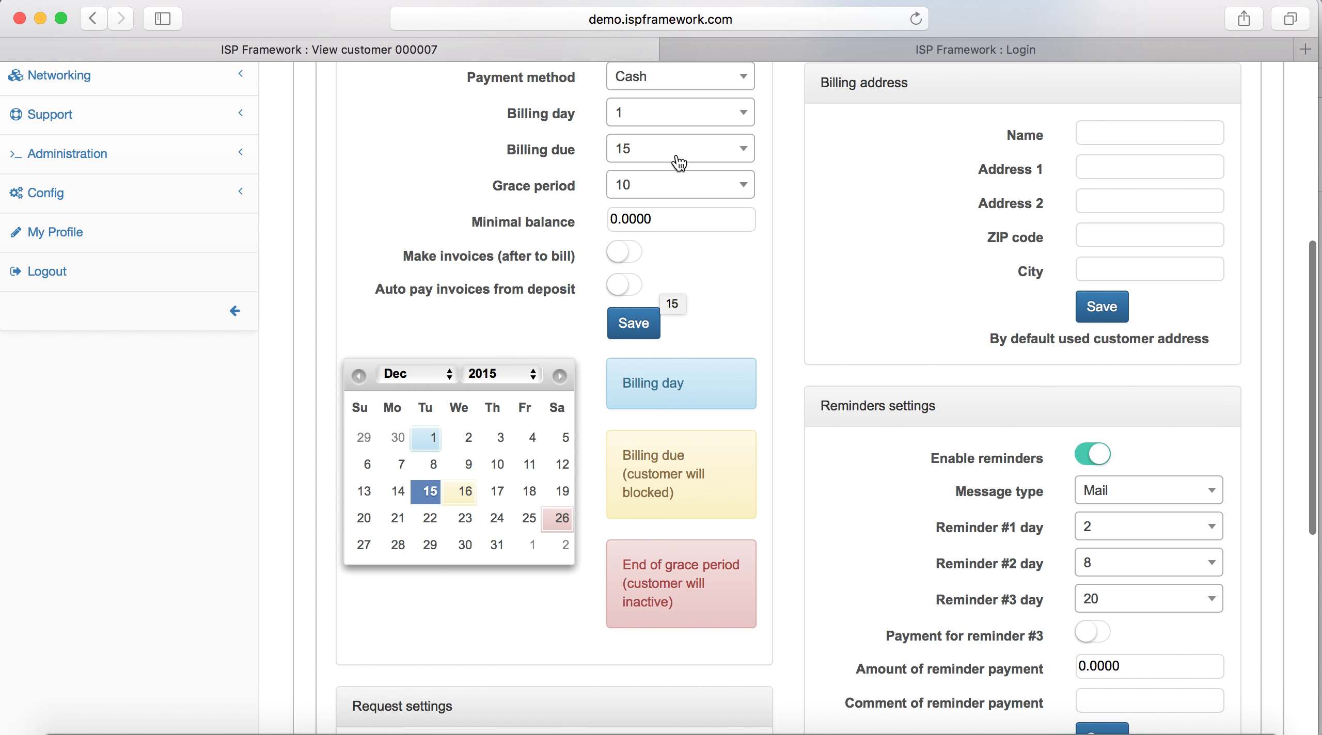
pyautogui.click(678, 155)
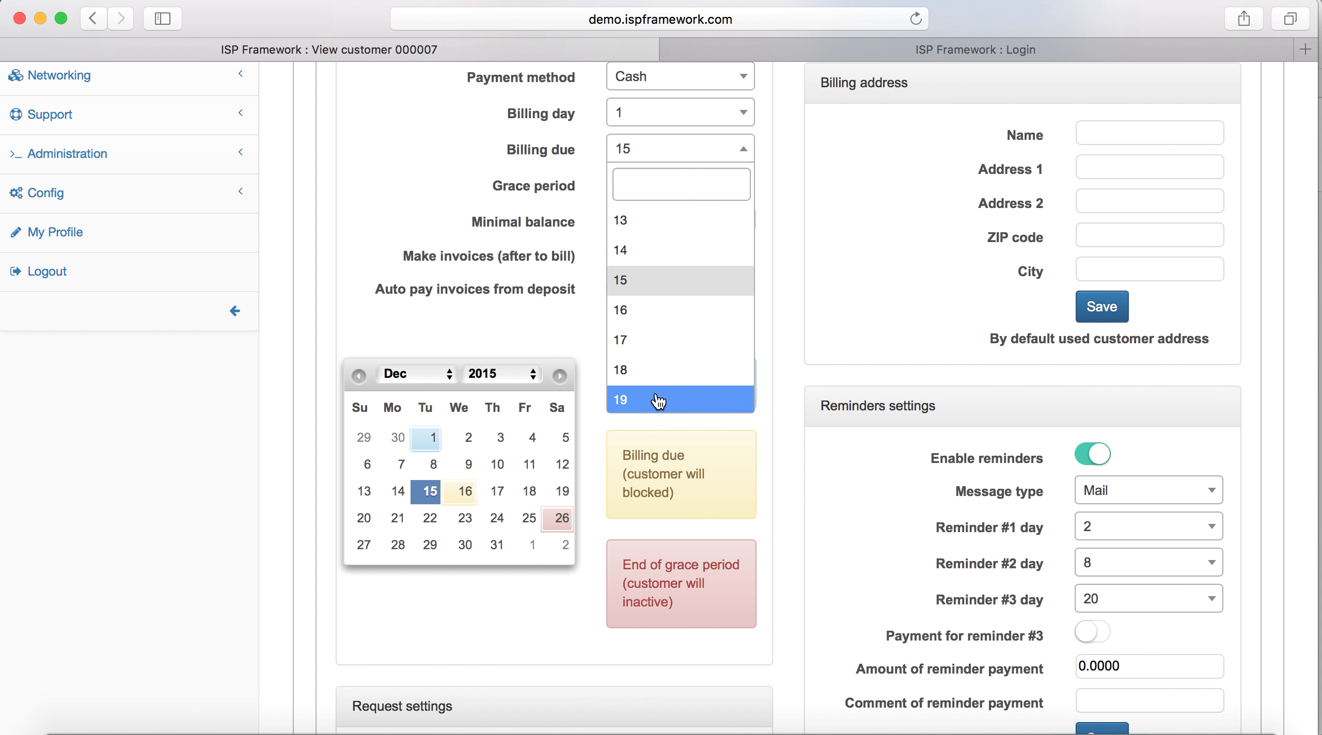
pyautogui.click(654, 370)
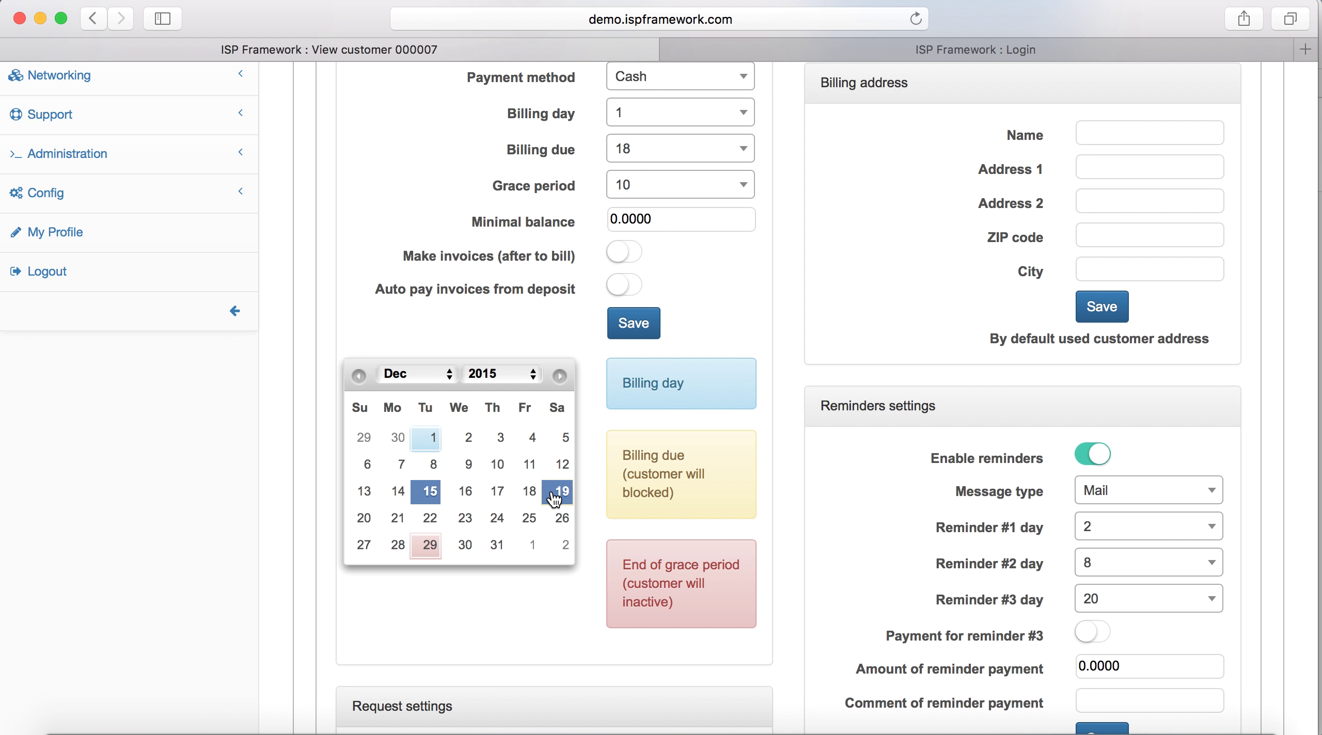
pyautogui.click(646, 330)
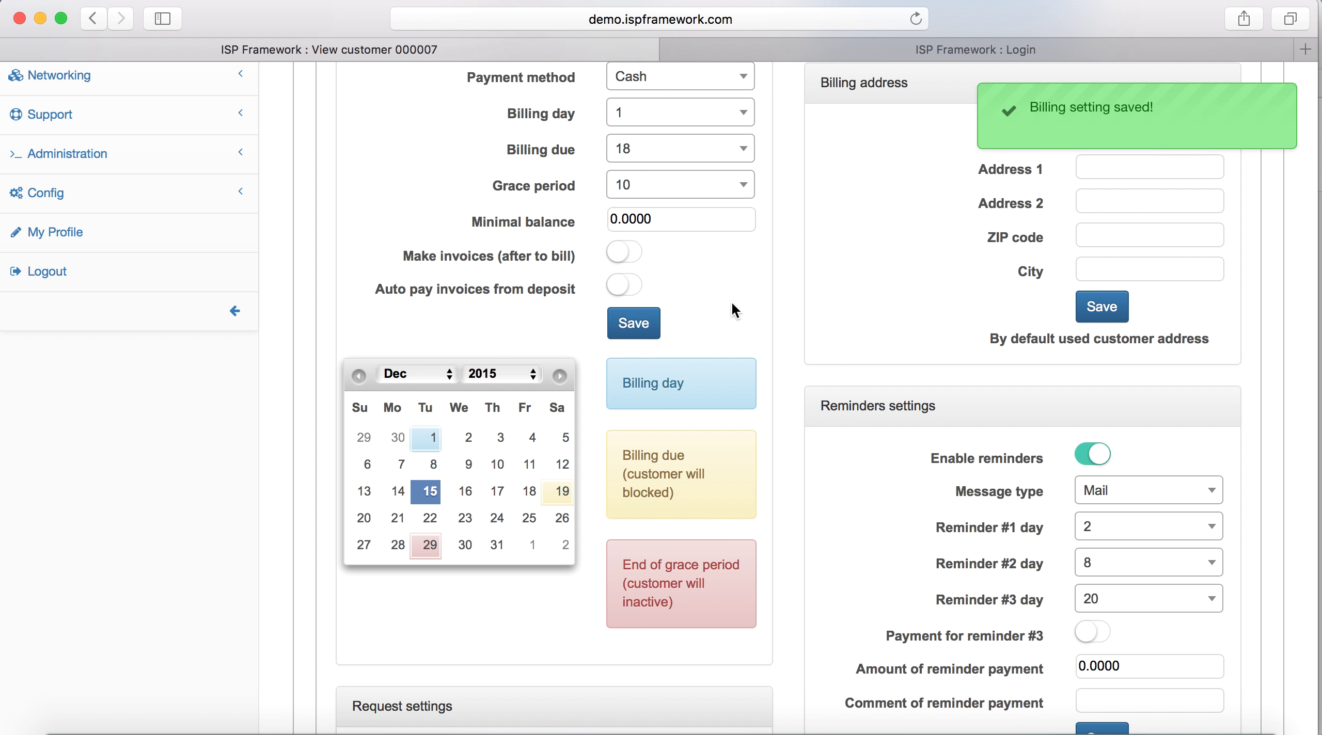
# - Review the customer's request settings, reminders settings and reminder calendar
pyautogui.scroll(-4, 803, 305)
pyautogui.scroll(-2, 802, 304)
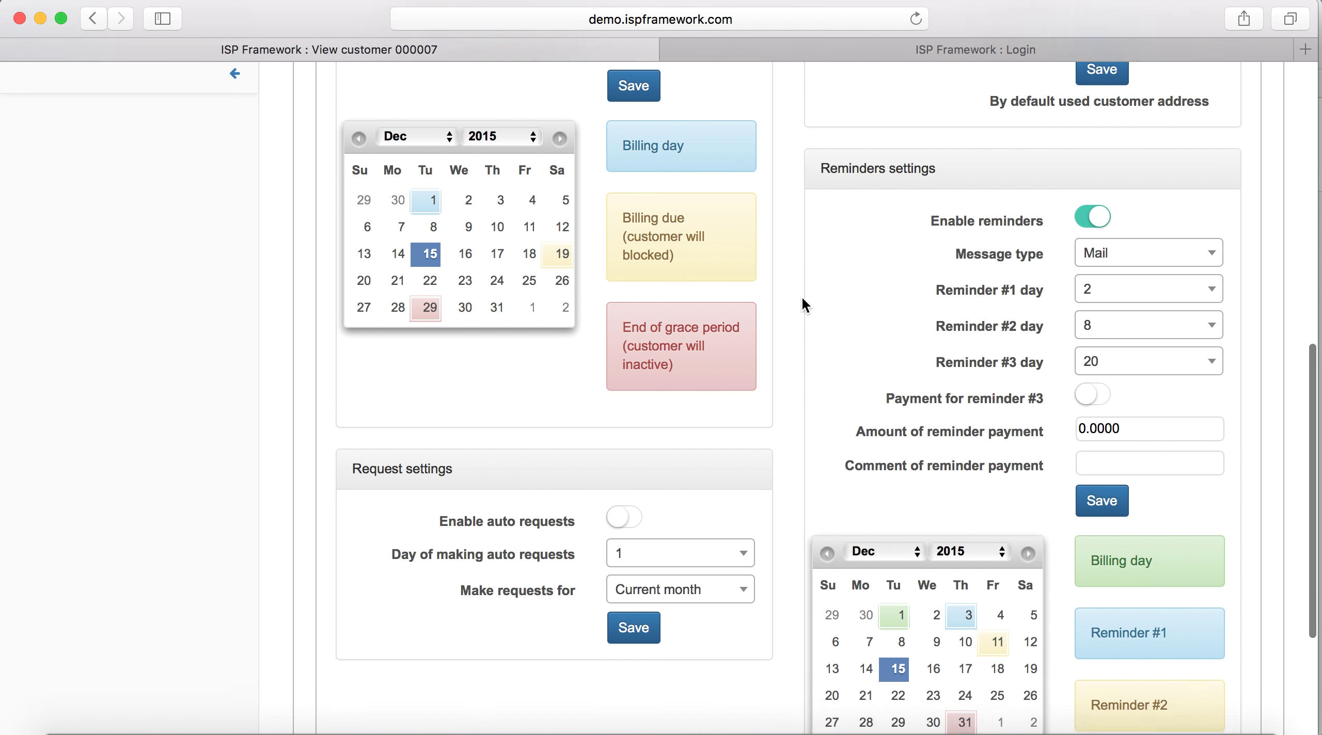
pyautogui.scroll(-3, 816, 421)
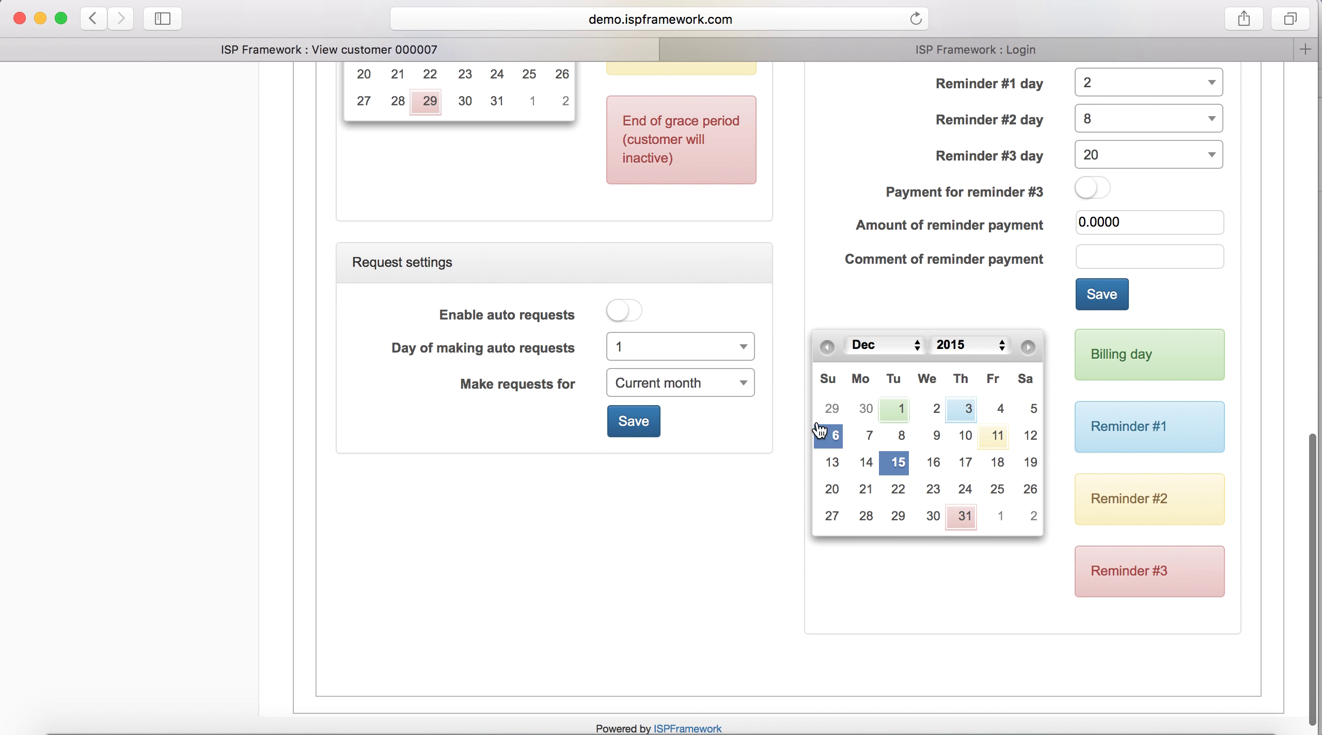
# - Open the customer's To Bill preview, then show the To Bill slide in Keynote and return to Safari
pyautogui.scroll(12, 816, 429)
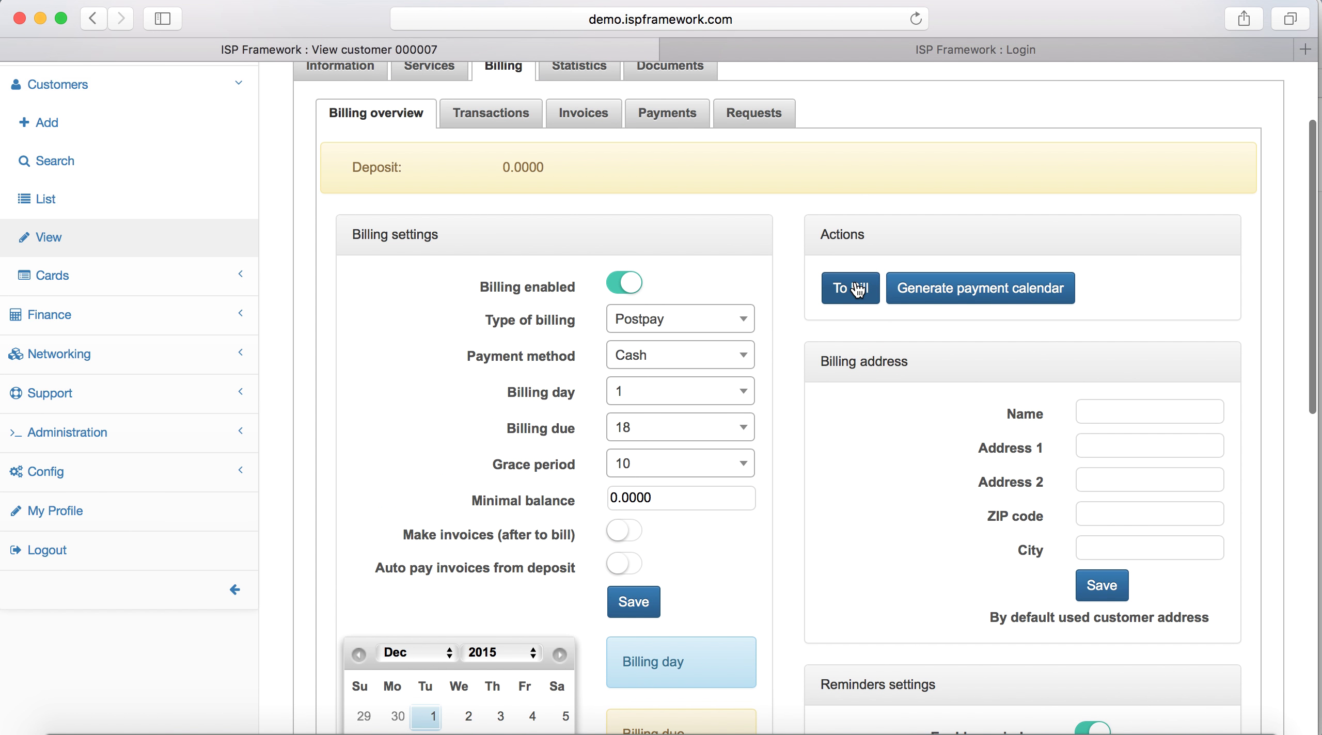
pyautogui.click(857, 290)
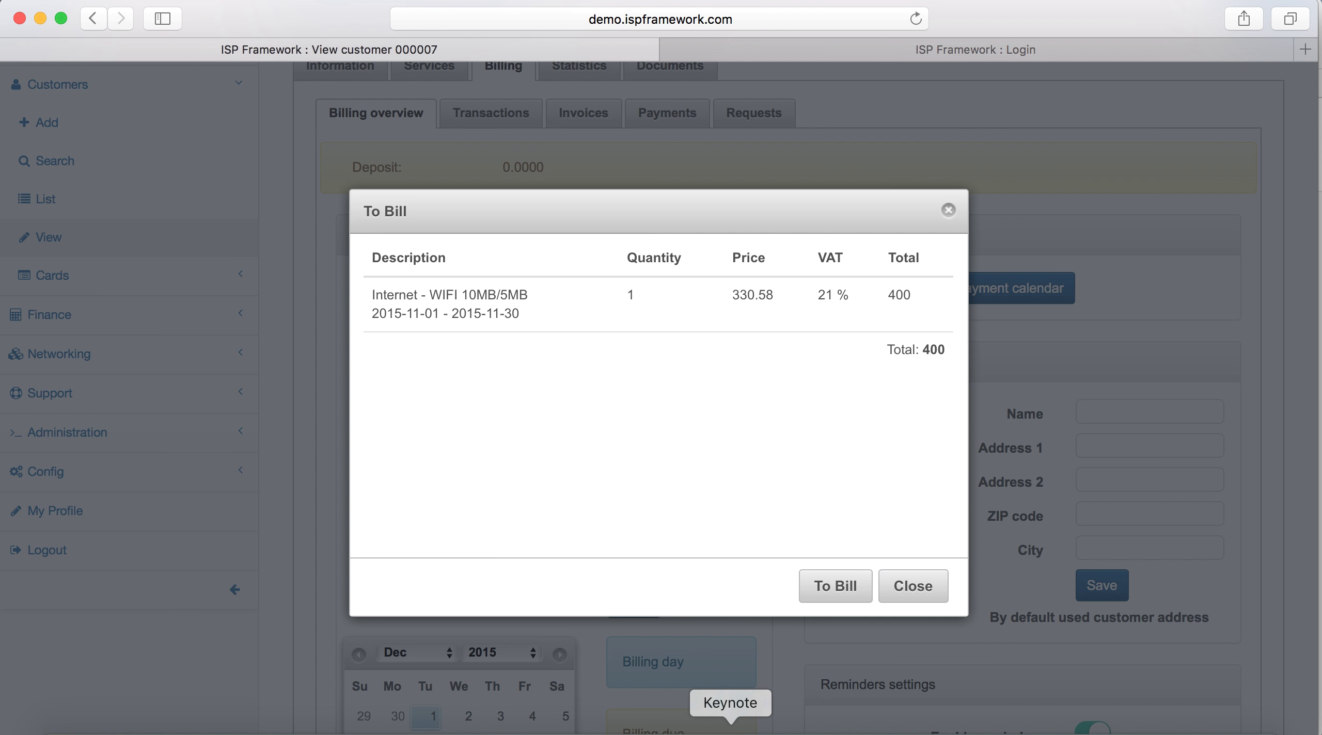
pyautogui.click(730, 729)
pyautogui.click(84, 357)
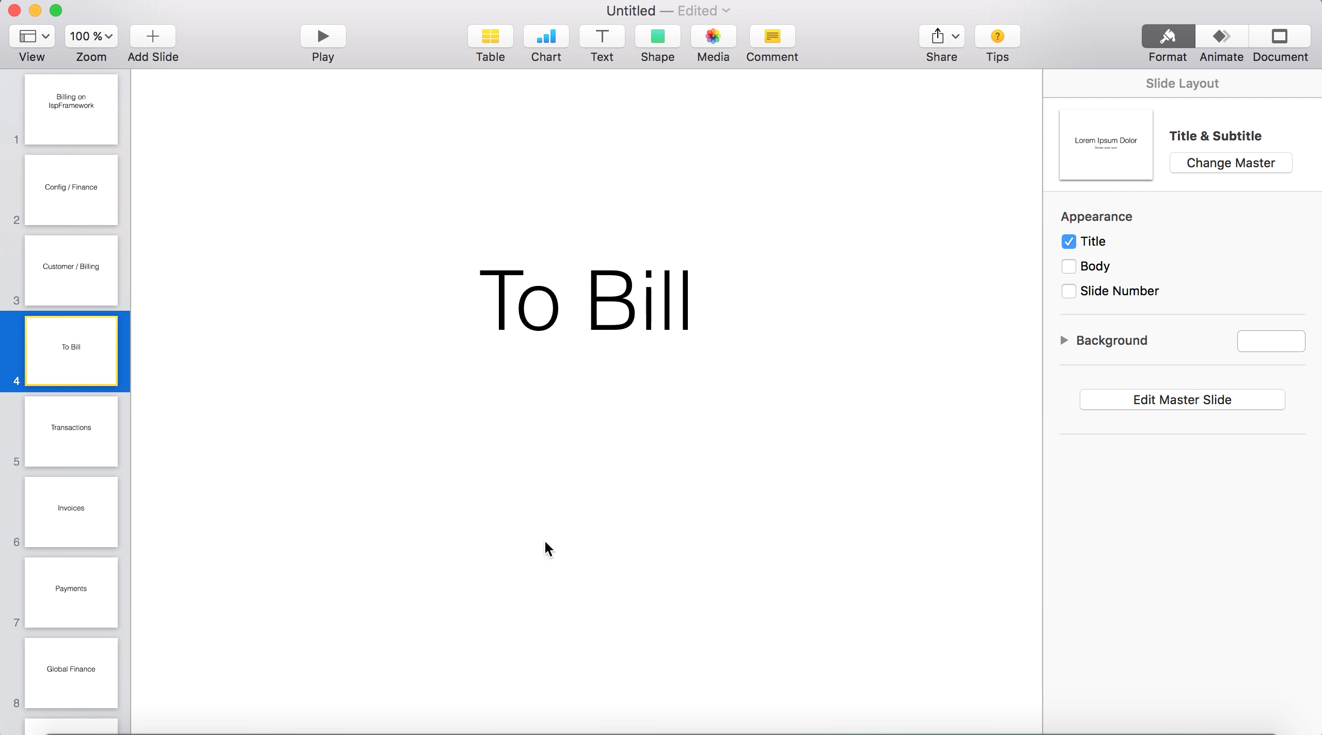
pyautogui.click(184, 729)
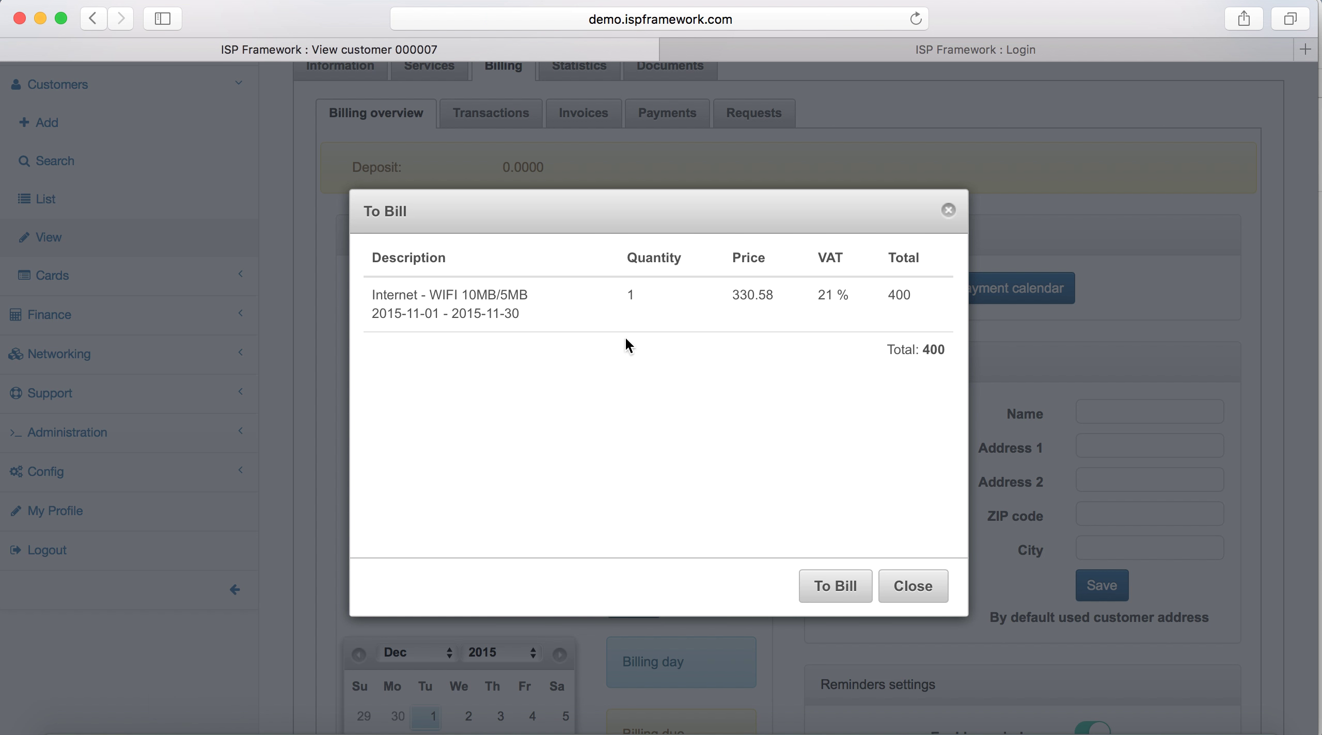
# - Check the billed period of the Internet service in the postpay bill preview and close it without billing
pyautogui.moveTo(366, 313); pyautogui.dragTo(522, 315)
pyautogui.click(476, 319)
pyautogui.click(522, 315)
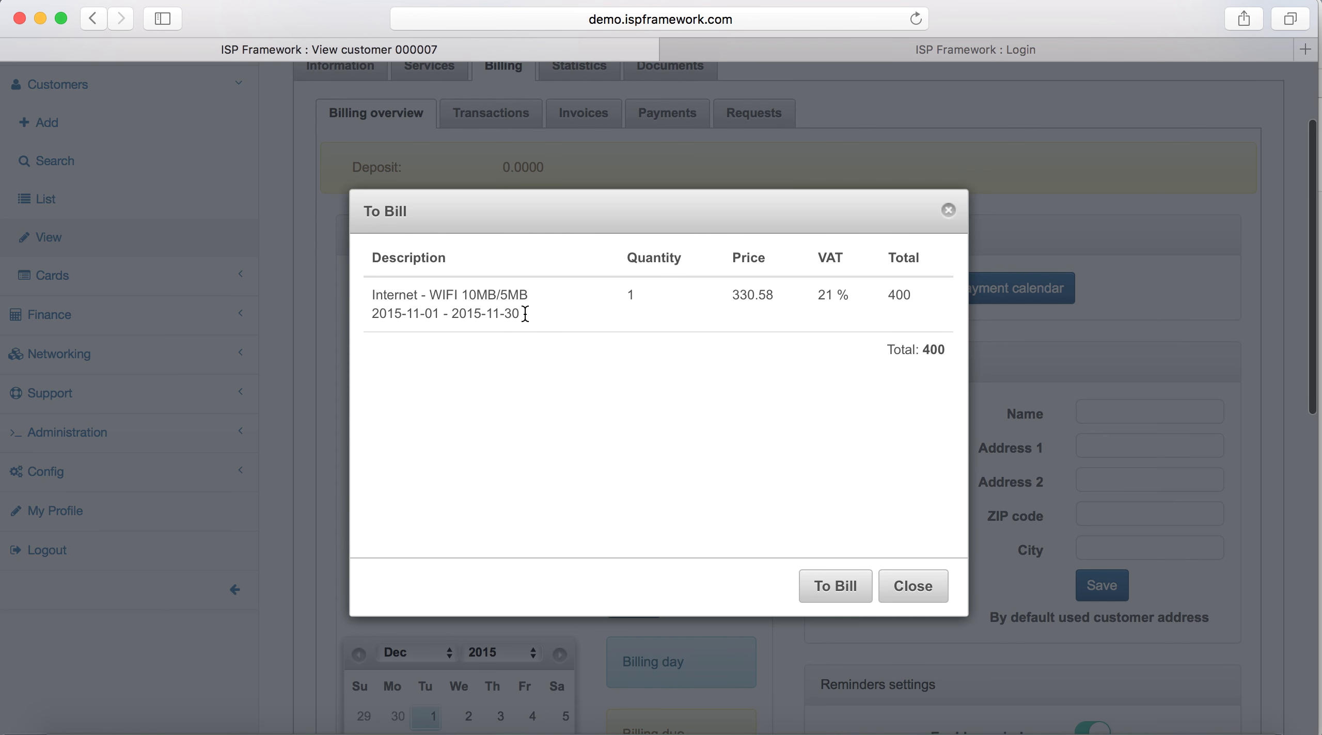
pyautogui.click(913, 585)
# - Set the customer's type of billing to Prepay 1 months and save the billing settings
pyautogui.click(647, 324)
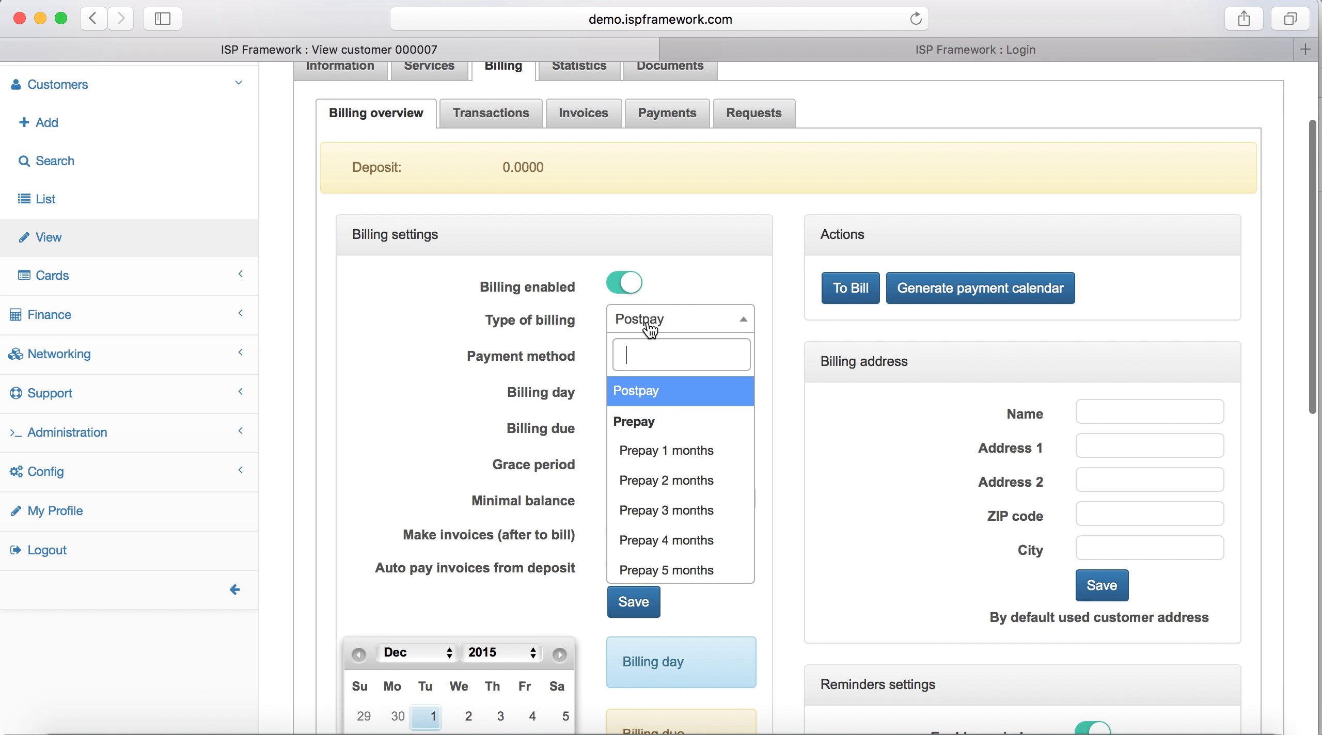
pyautogui.click(640, 321)
pyautogui.click(629, 318)
pyautogui.click(664, 450)
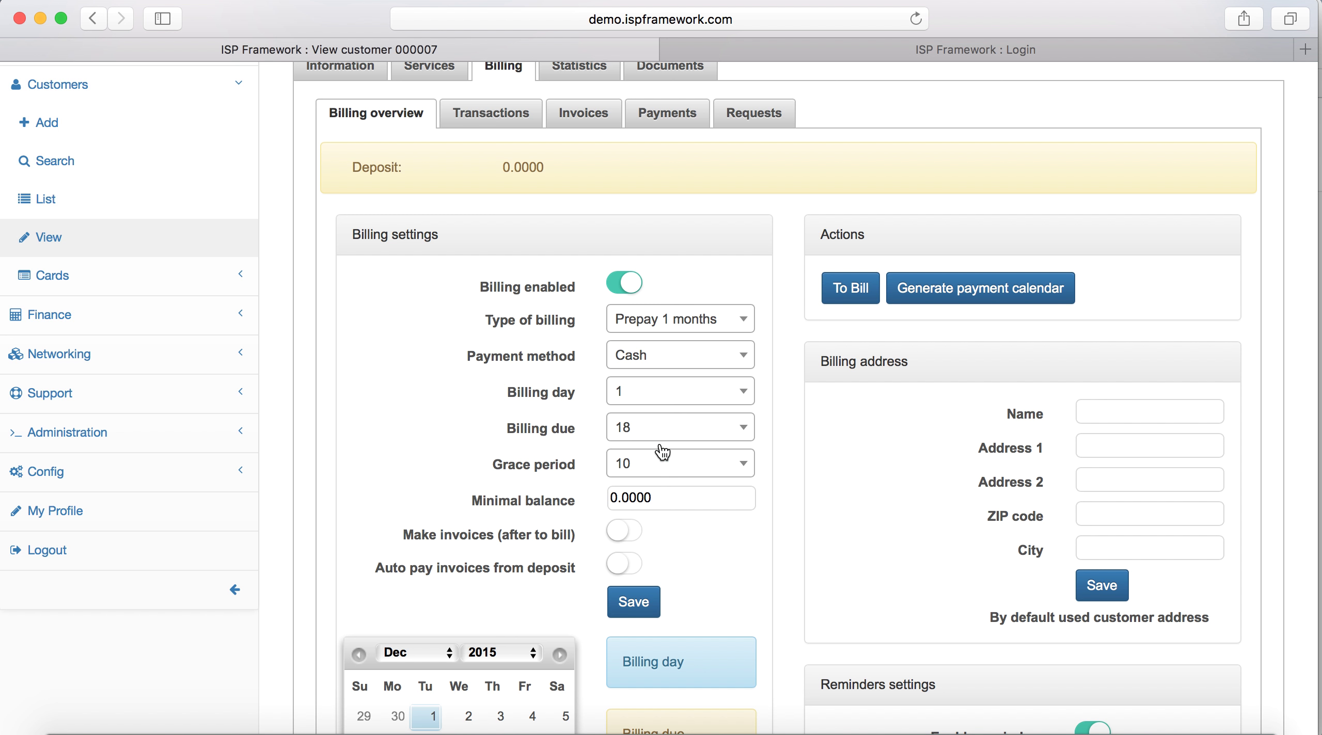
pyautogui.click(633, 604)
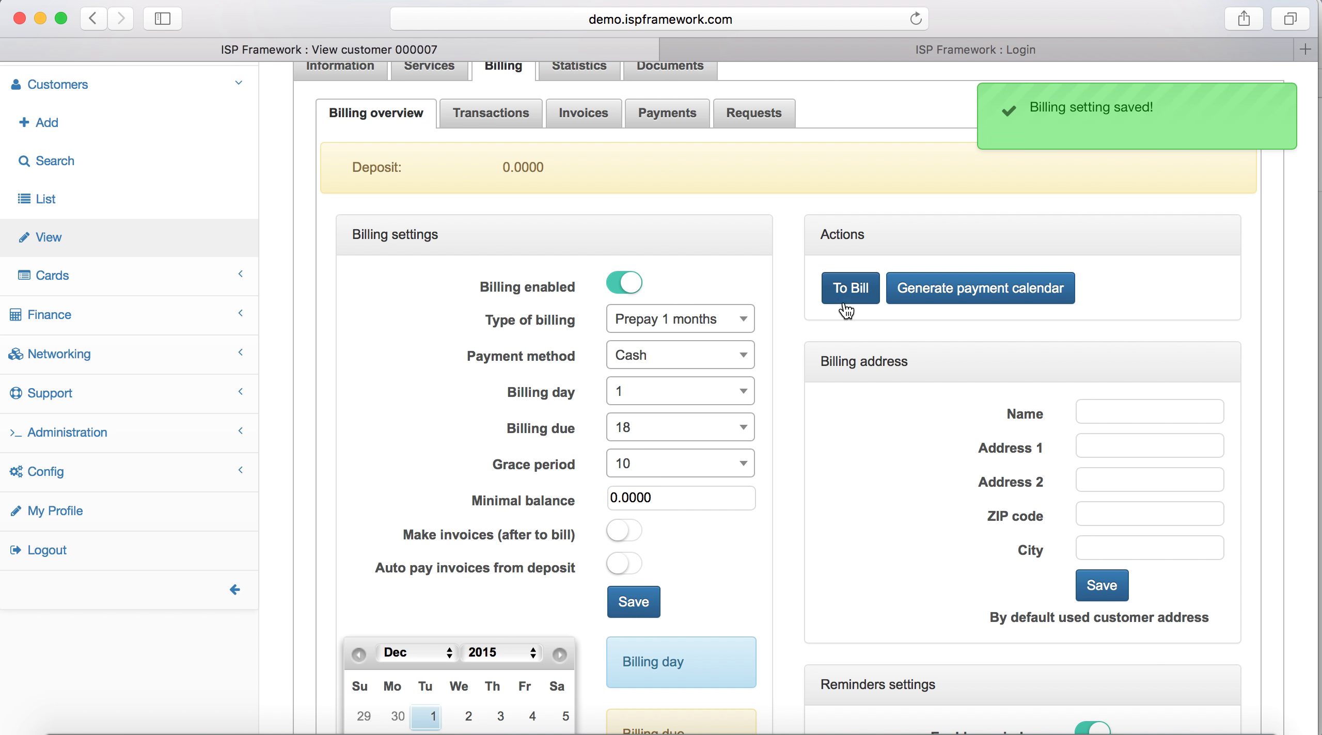
# - Preview the bill for one-month prepay, check its period and total, and close it without billing
pyautogui.click(846, 291)
pyautogui.moveTo(376, 318); pyautogui.dragTo(525, 312)
pyautogui.click(453, 313)
pyautogui.click(525, 311)
pyautogui.click(920, 344)
pyautogui.click(922, 584)
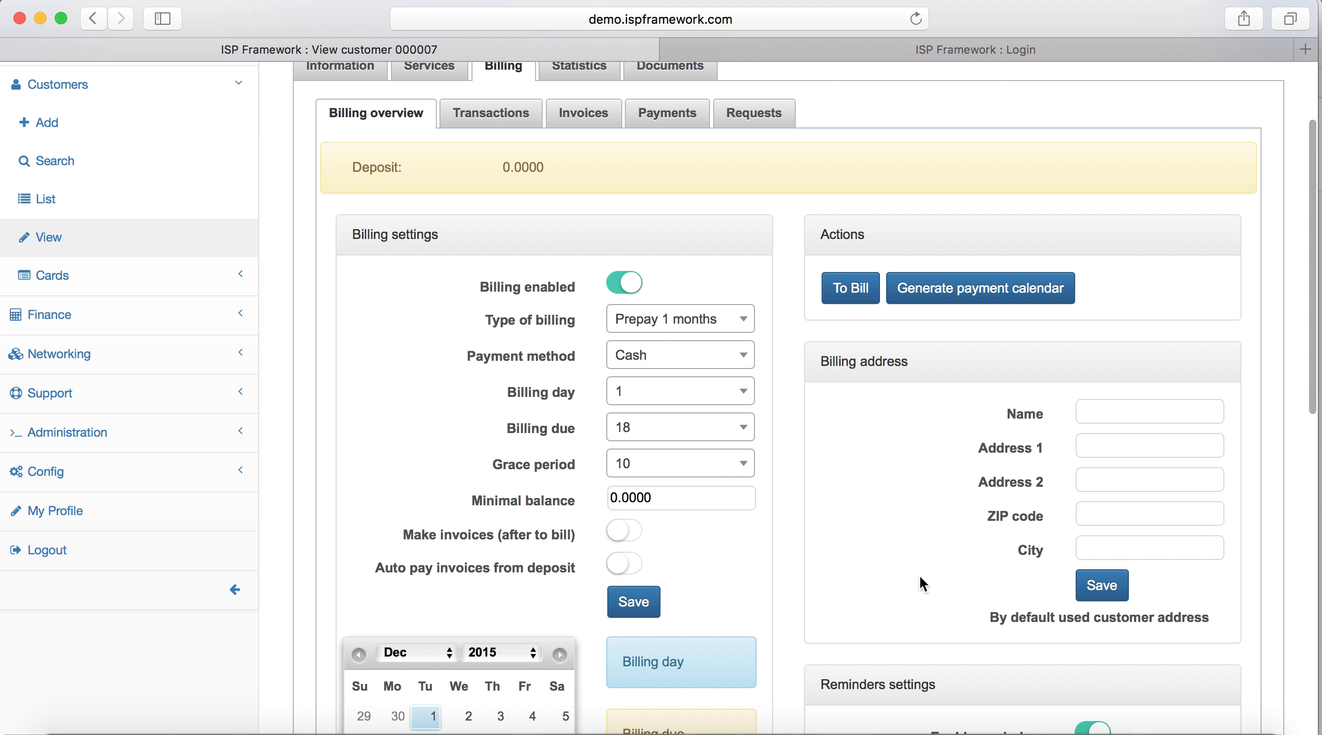
# - Set the customer's type of billing to Prepay 2 months and save the billing settings
pyautogui.click(694, 326)
pyautogui.click(684, 480)
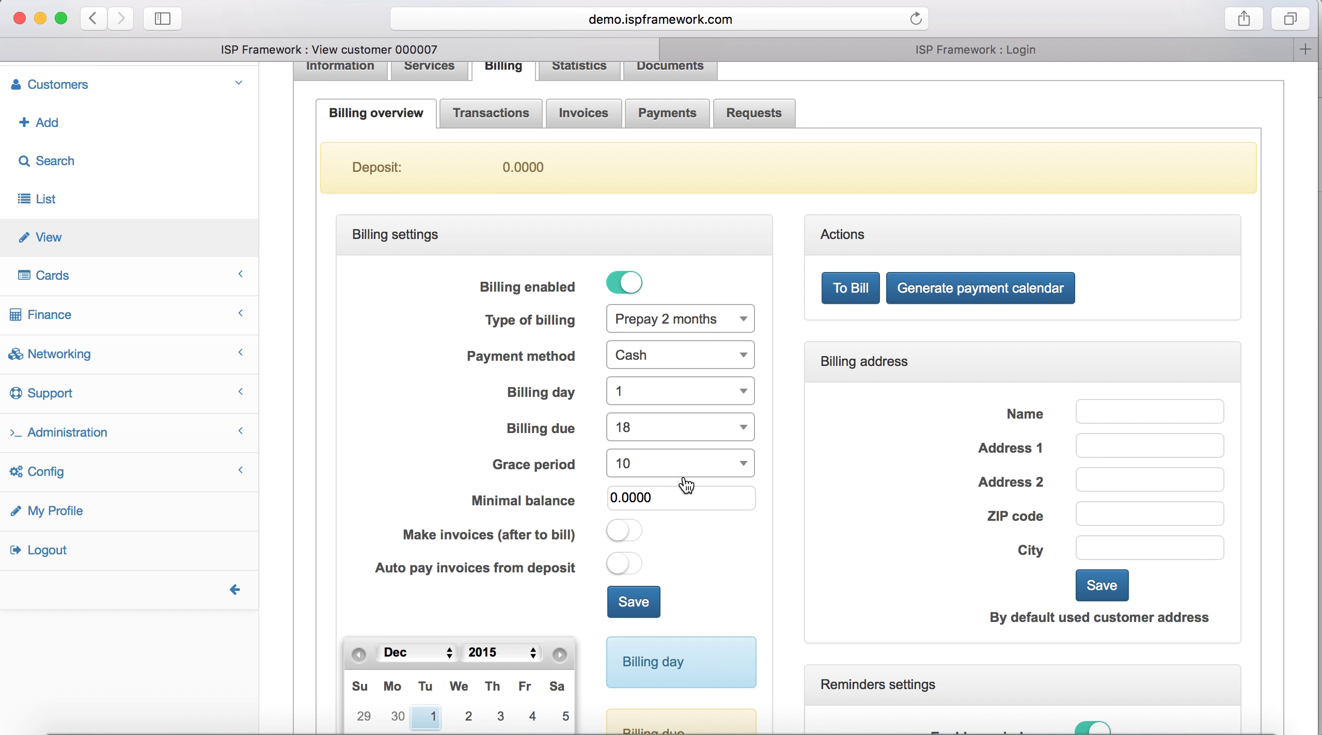
pyautogui.click(644, 601)
# - Preview the bill for two-month prepay, check the end of its period, and close it without billing
pyautogui.click(853, 294)
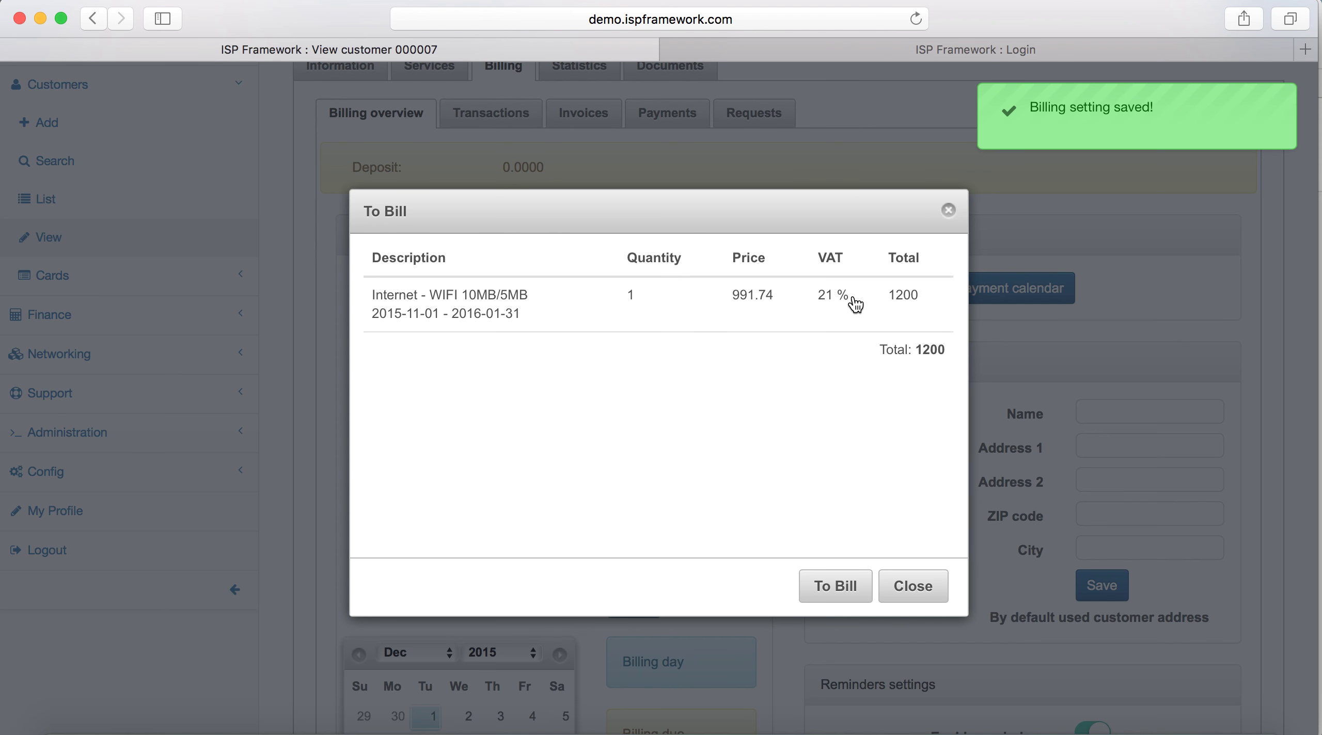
pyautogui.moveTo(451, 314); pyautogui.dragTo(513, 315)
pyautogui.click(834, 502)
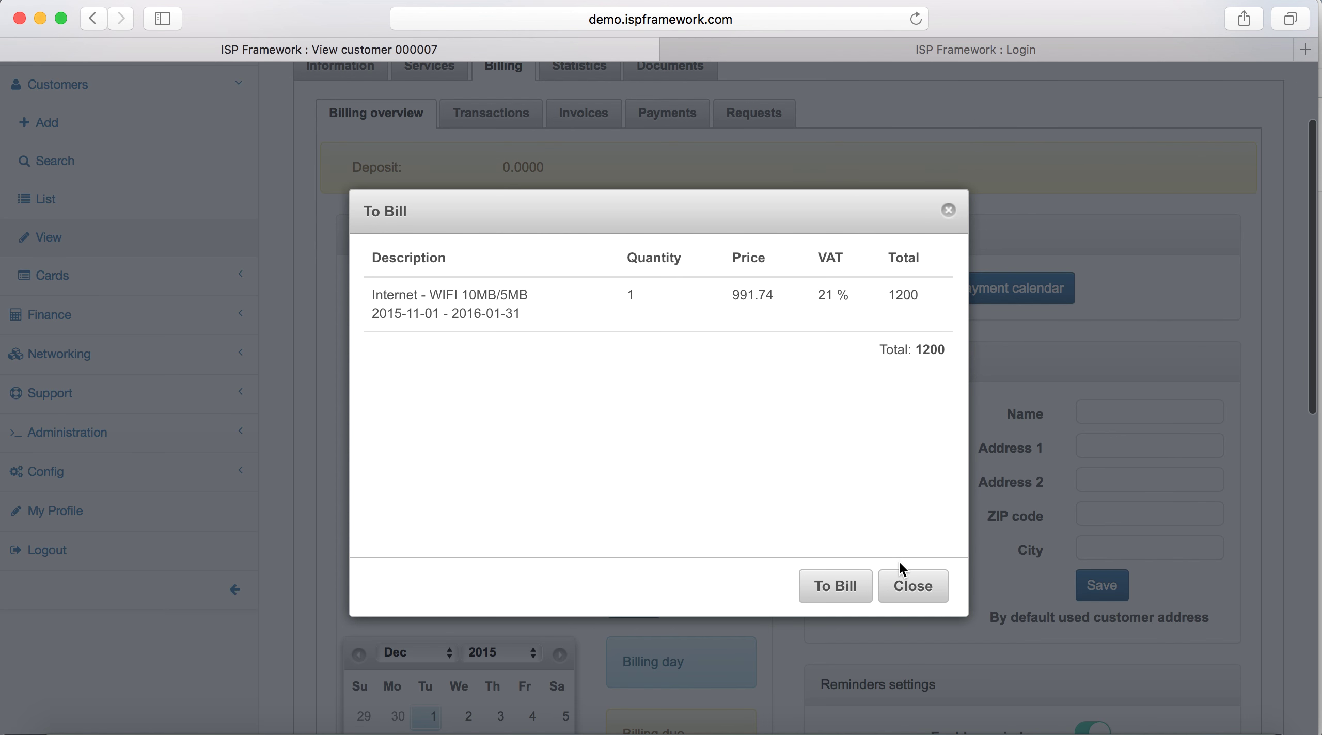
pyautogui.click(912, 587)
# - Save the customer's type of billing as Postpay and bill the Internet service for 2015-11-01 to 2015-11-30
pyautogui.click(726, 326)
pyautogui.click(702, 386)
pyautogui.click(643, 599)
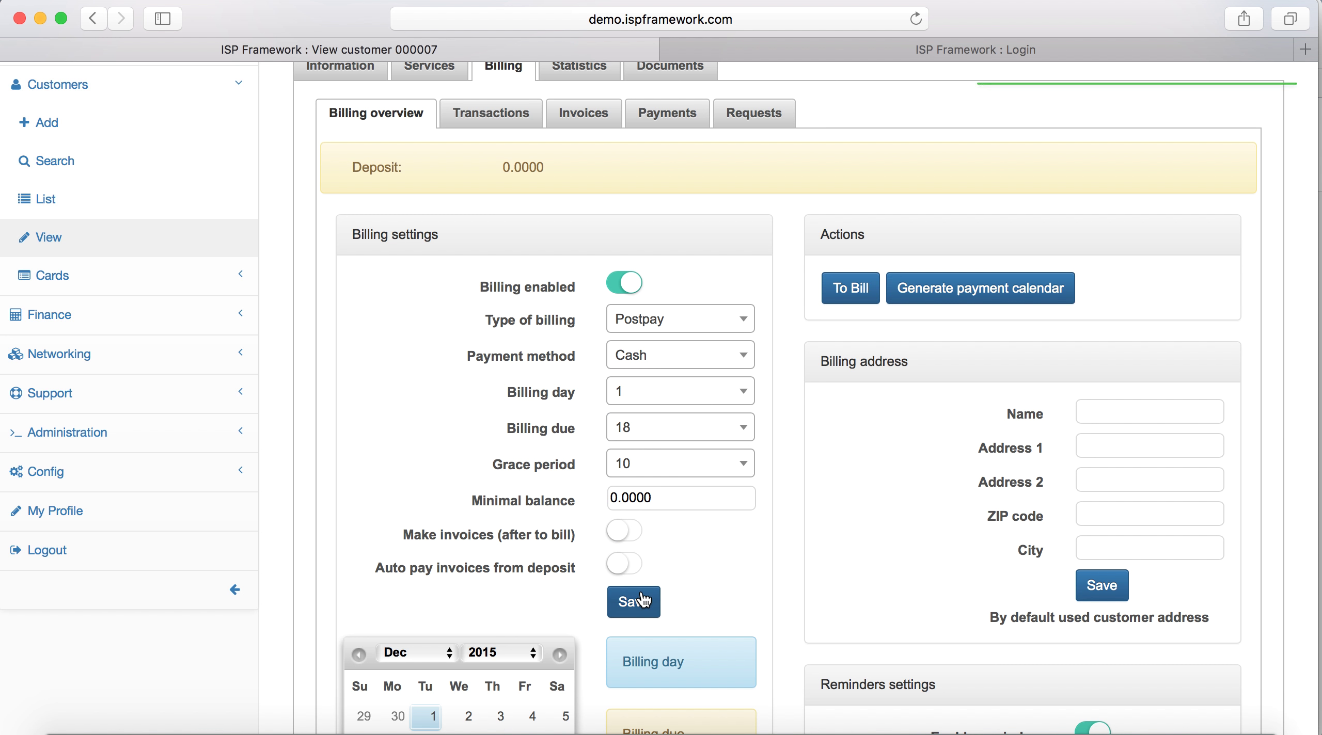
pyautogui.click(851, 292)
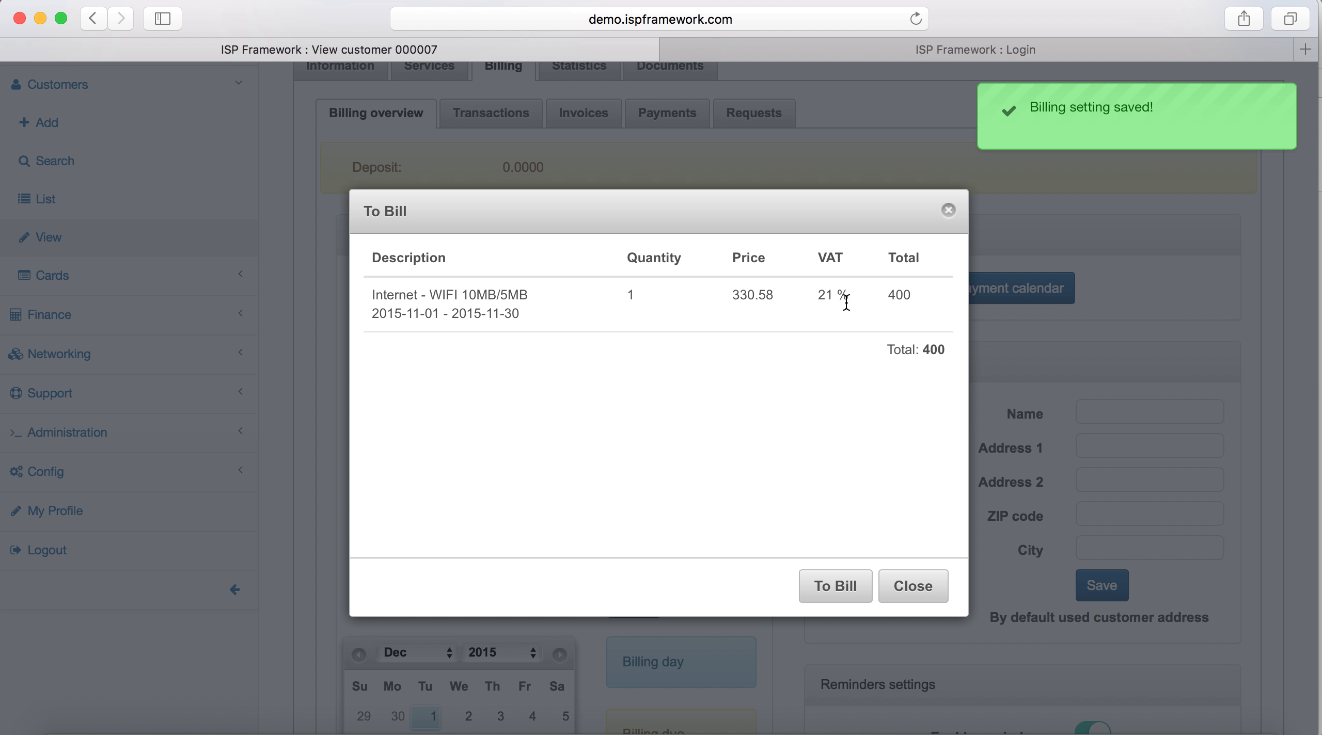
pyautogui.click(836, 586)
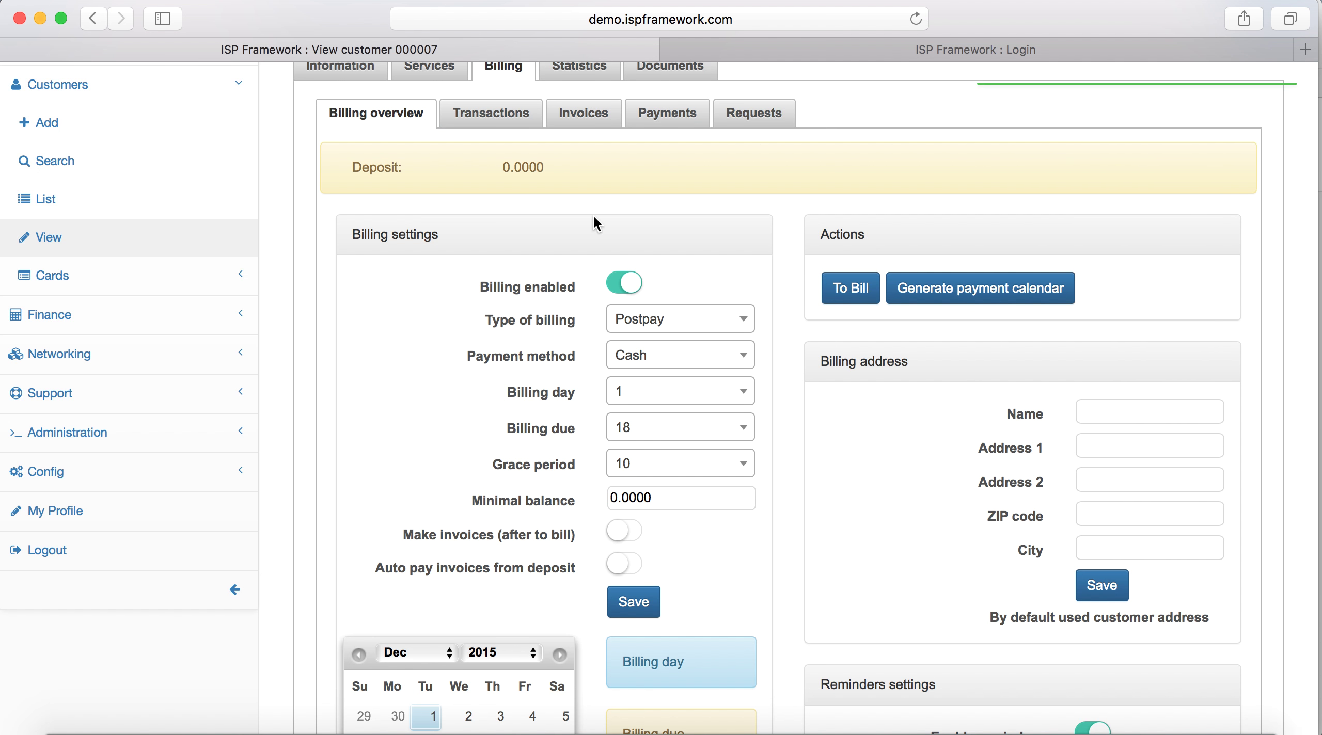
# - Reload the customer's billing overview by visiting the services and returning, and check the deposit
pyautogui.scroll(5, 588, 209)
pyautogui.click(447, 180)
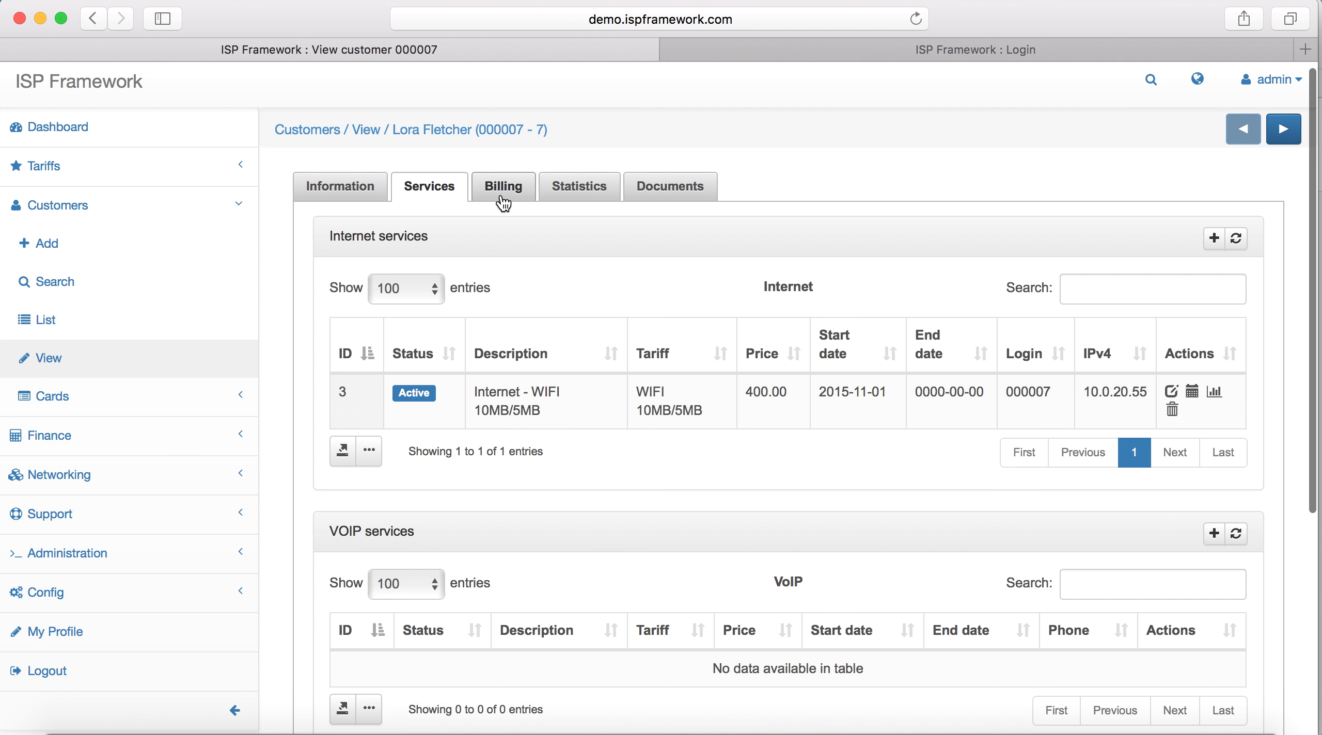
pyautogui.click(501, 196)
pyautogui.moveTo(502, 287); pyautogui.dragTo(571, 288)
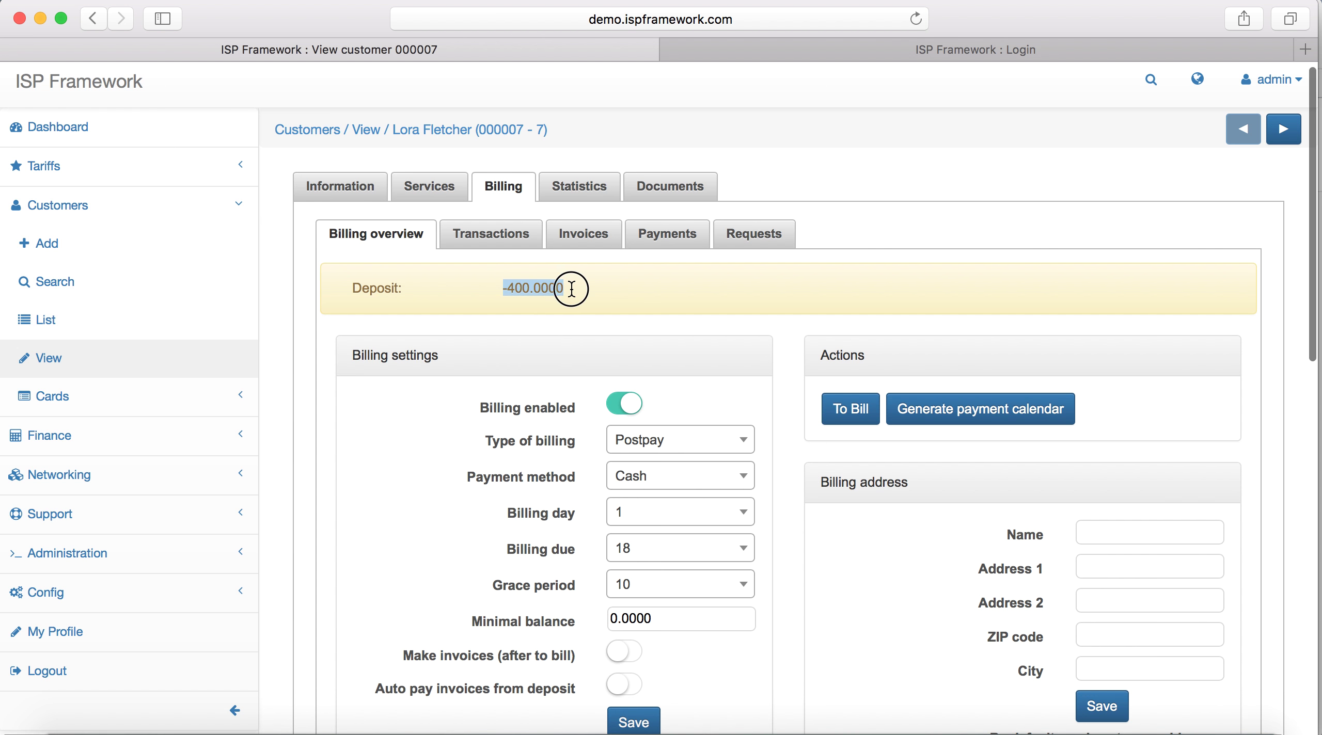
pyautogui.click(572, 288)
# - Save the customer's type of billing as Prepay 1 months and bill the customer again
pyautogui.scroll(-3, 633, 300)
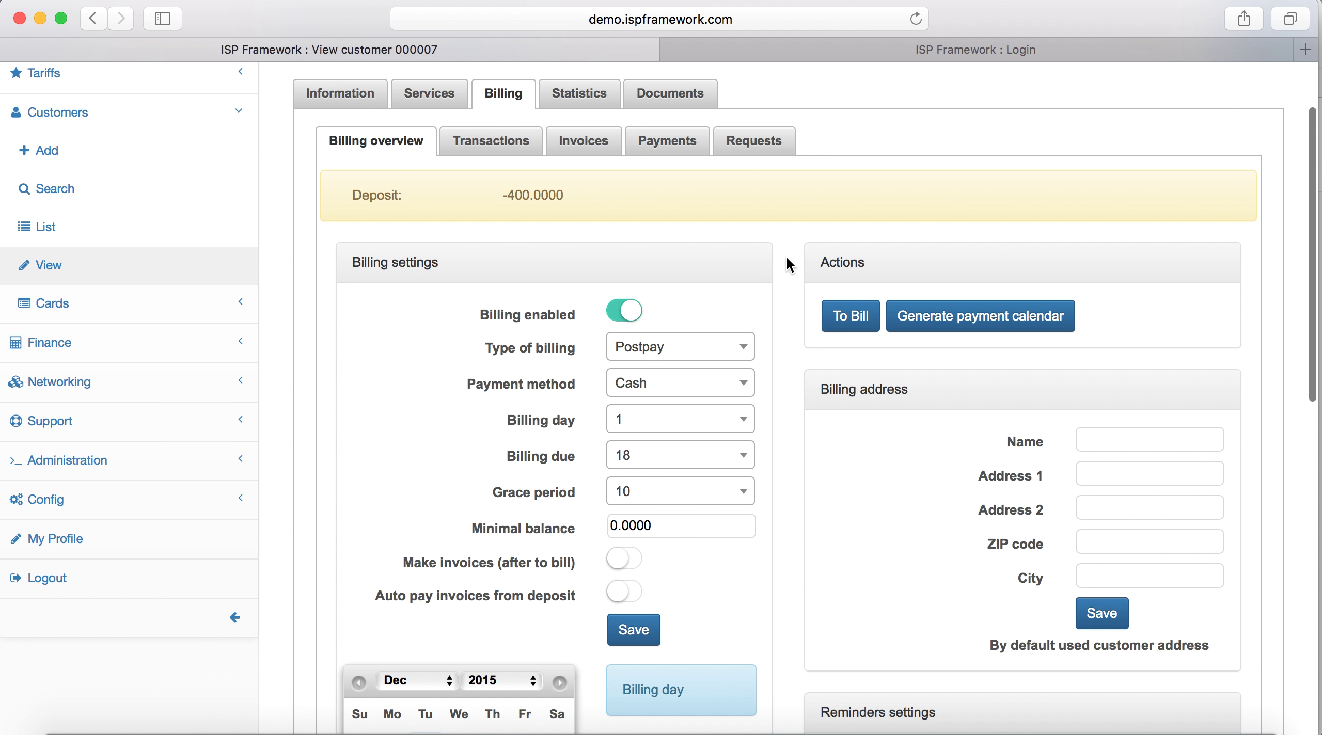
pyautogui.click(718, 347)
pyautogui.click(665, 475)
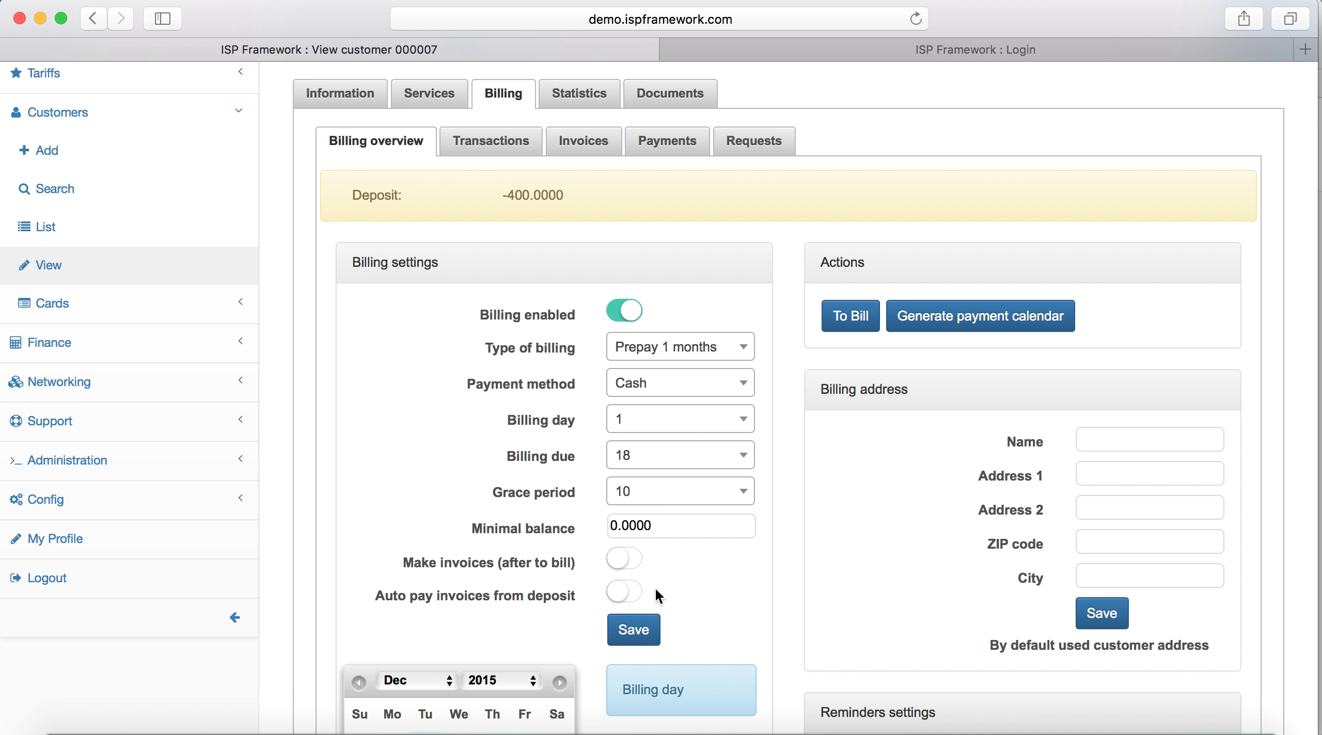
pyautogui.click(639, 634)
pyautogui.click(850, 317)
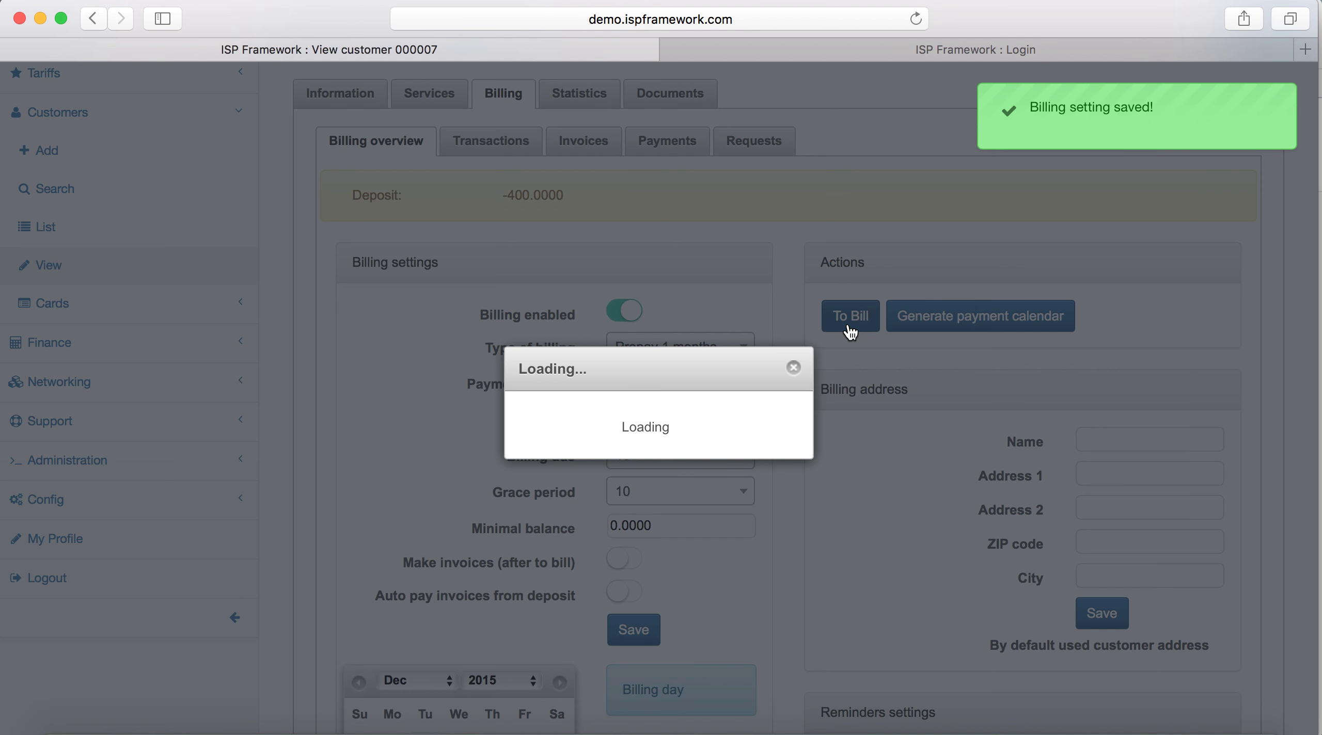
pyautogui.click(833, 587)
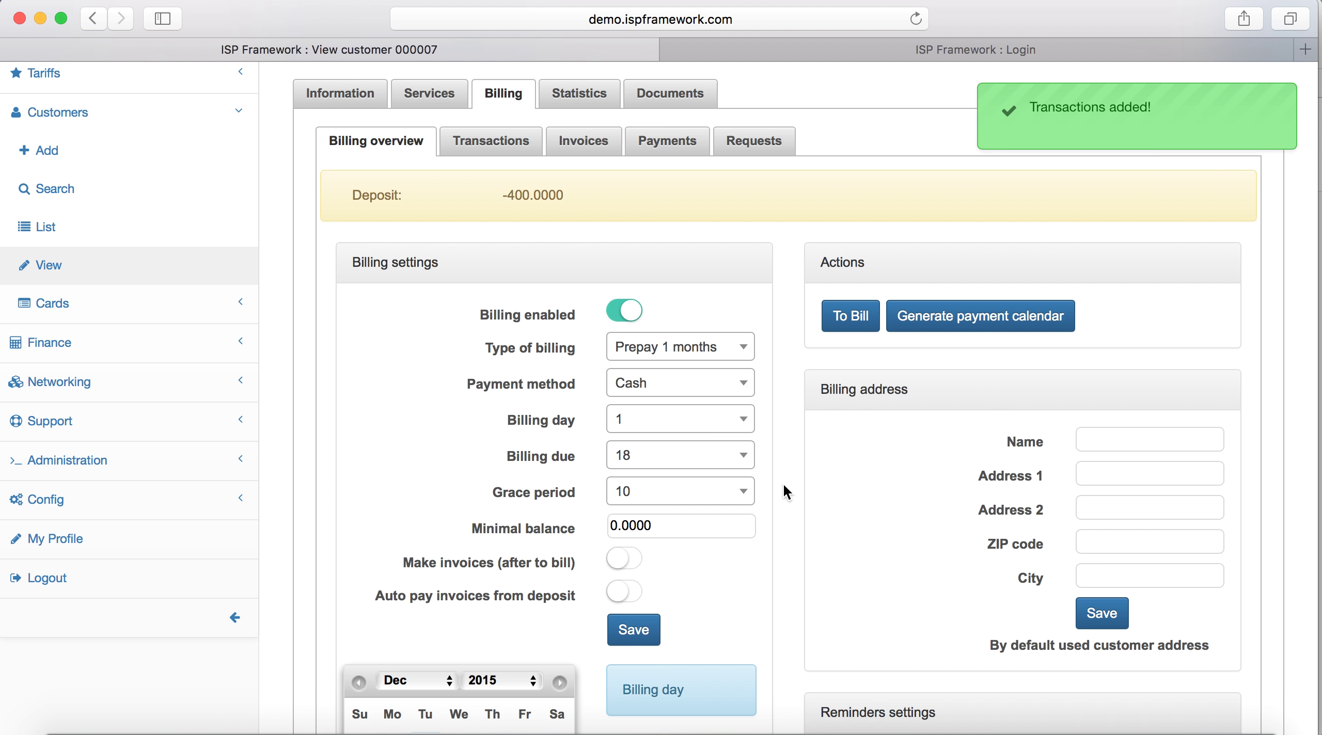
# - Switch to Keynote, show the Transactions slide, and return to the customer's billing in Safari
pyautogui.click(729, 728)
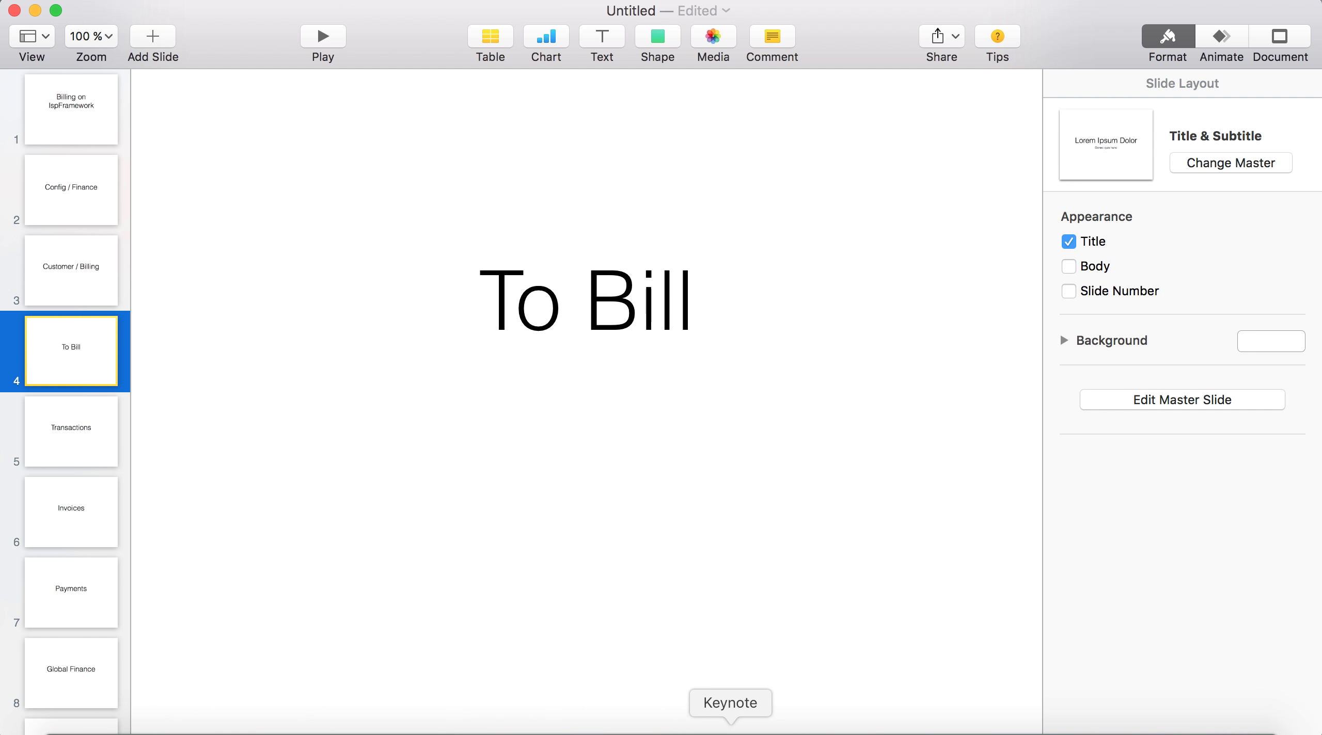
pyautogui.click(76, 435)
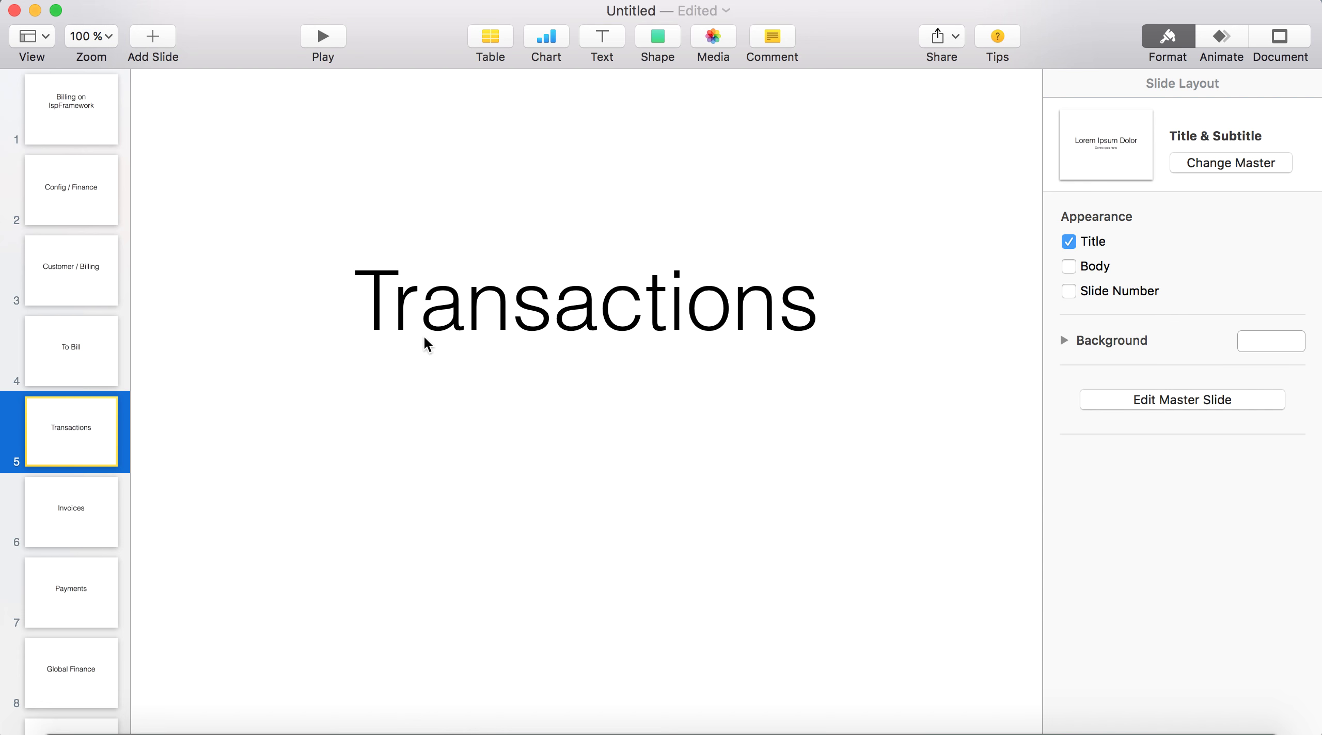
pyautogui.click(219, 730)
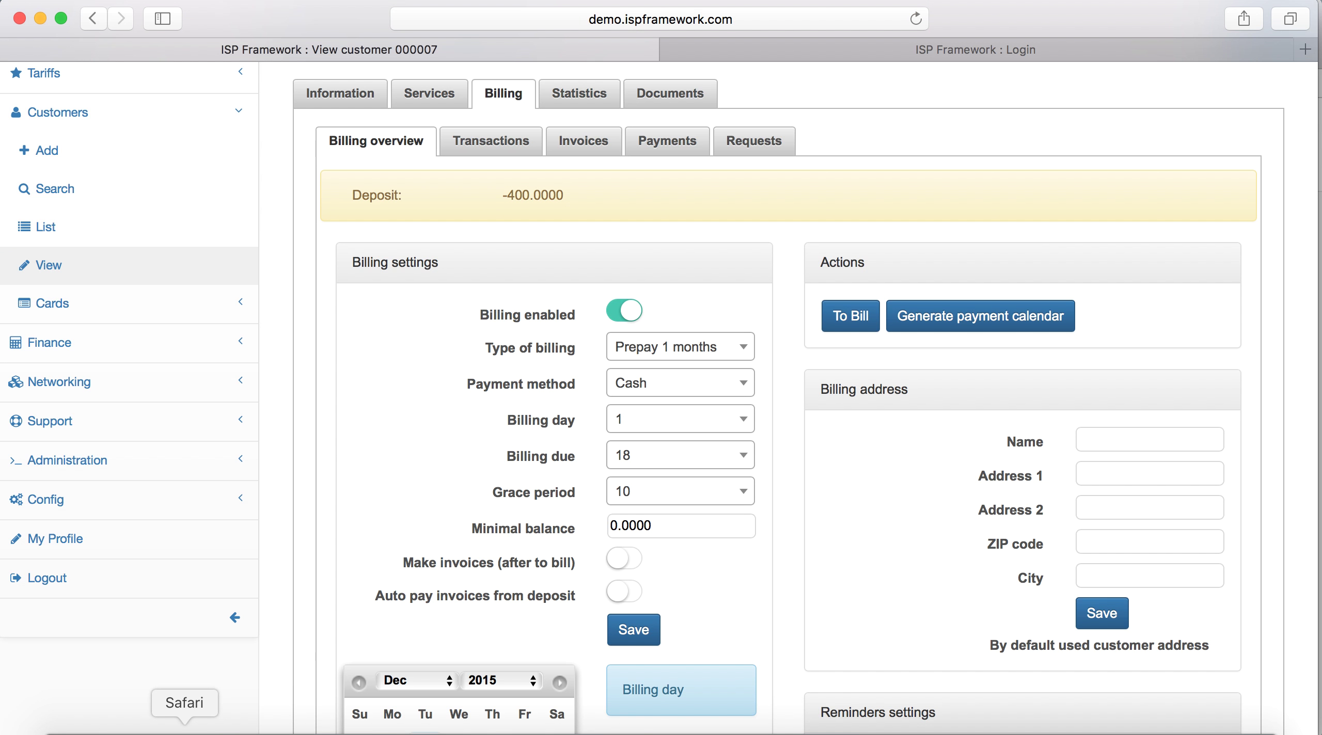
# - Open the customer's transactions and examine the income and deposit amounts of both Internet service entries
pyautogui.click(524, 145)
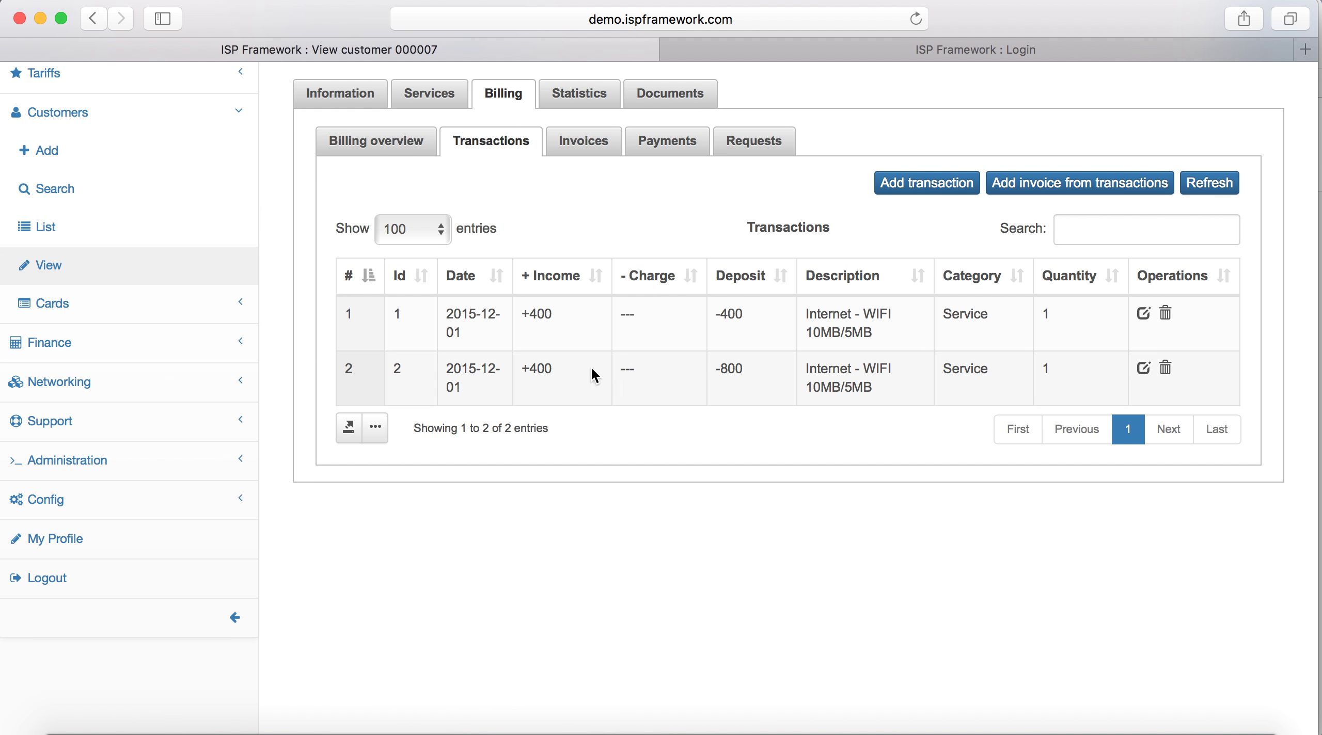
pyautogui.moveTo(523, 321); pyautogui.dragTo(557, 319)
pyautogui.click(565, 330)
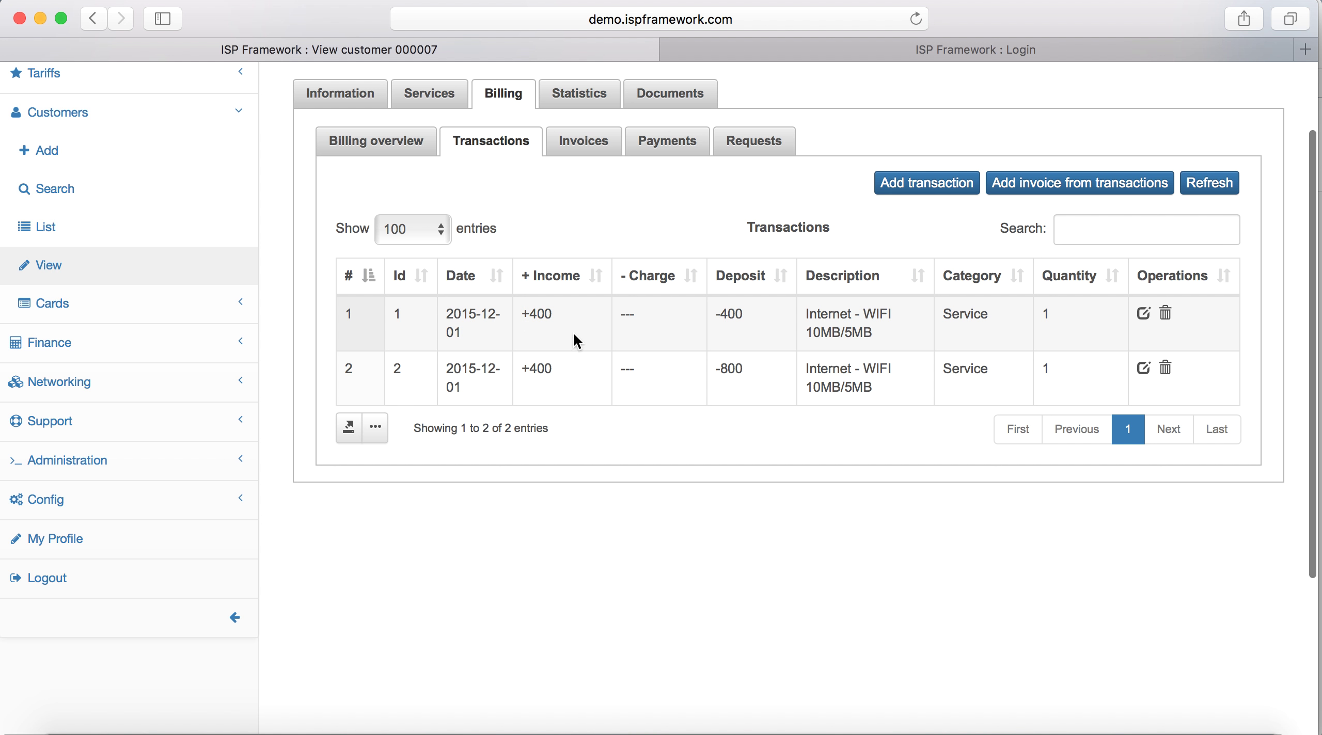
pyautogui.moveTo(518, 367); pyautogui.dragTo(581, 361)
pyautogui.click(581, 362)
pyautogui.click(735, 316)
pyautogui.click(729, 366)
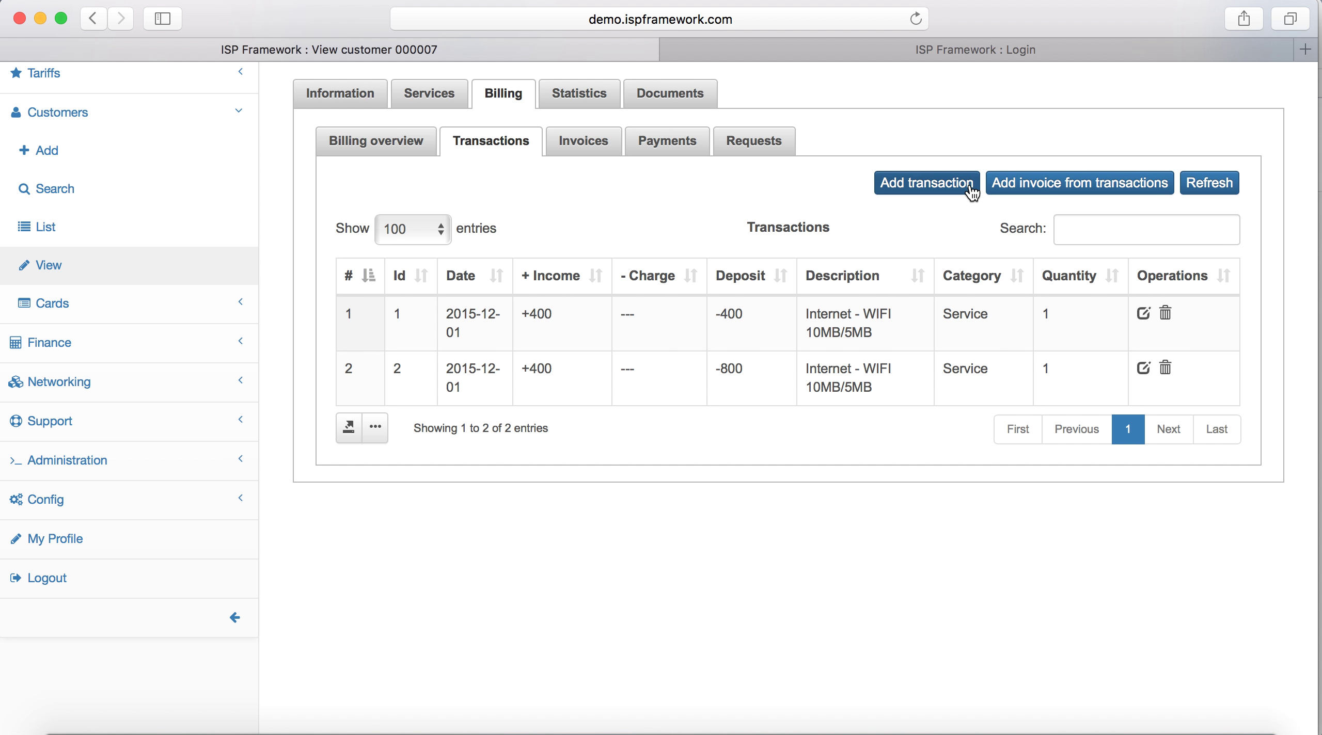
# - Start a new transaction with description test, quantity 1, unit ks, price 100 and VAT 21 %
pyautogui.click(909, 187)
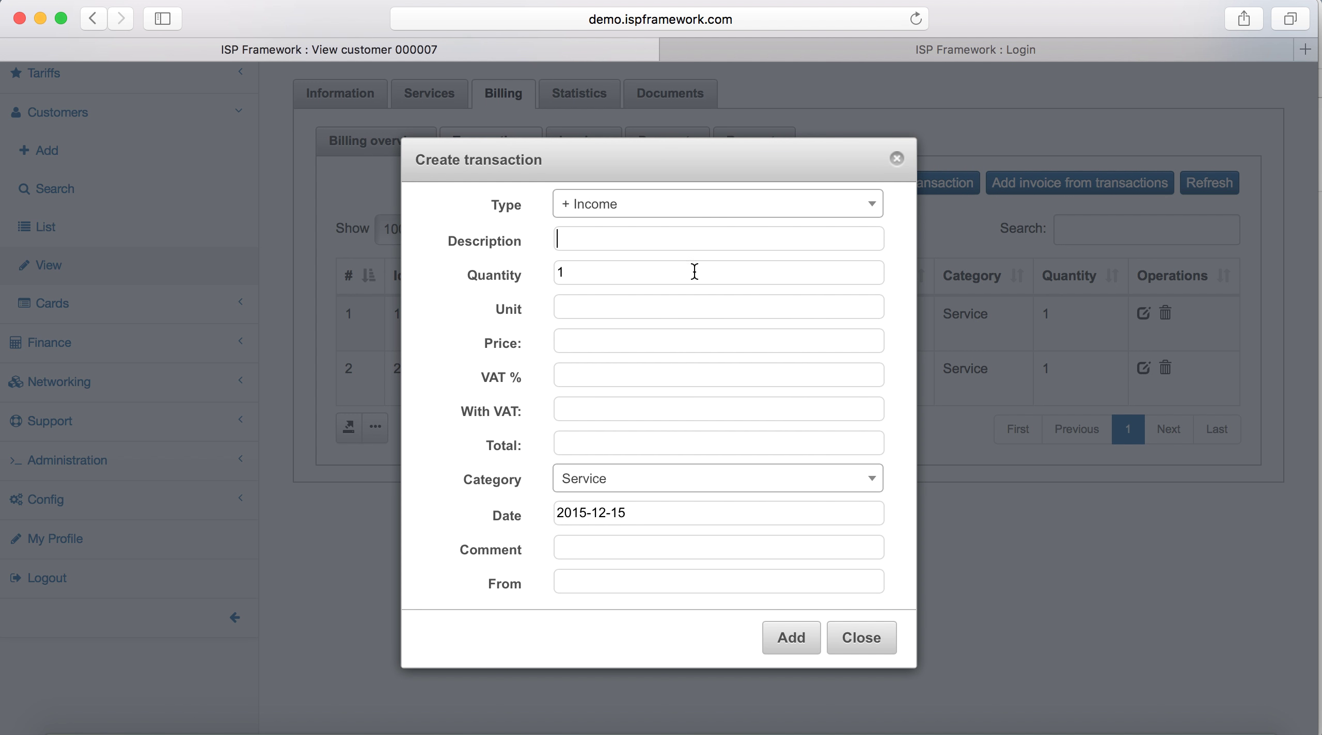
pyautogui.click(637, 318)
pyautogui.click(563, 340)
pyautogui.write('121')
pyautogui.press('Tab')
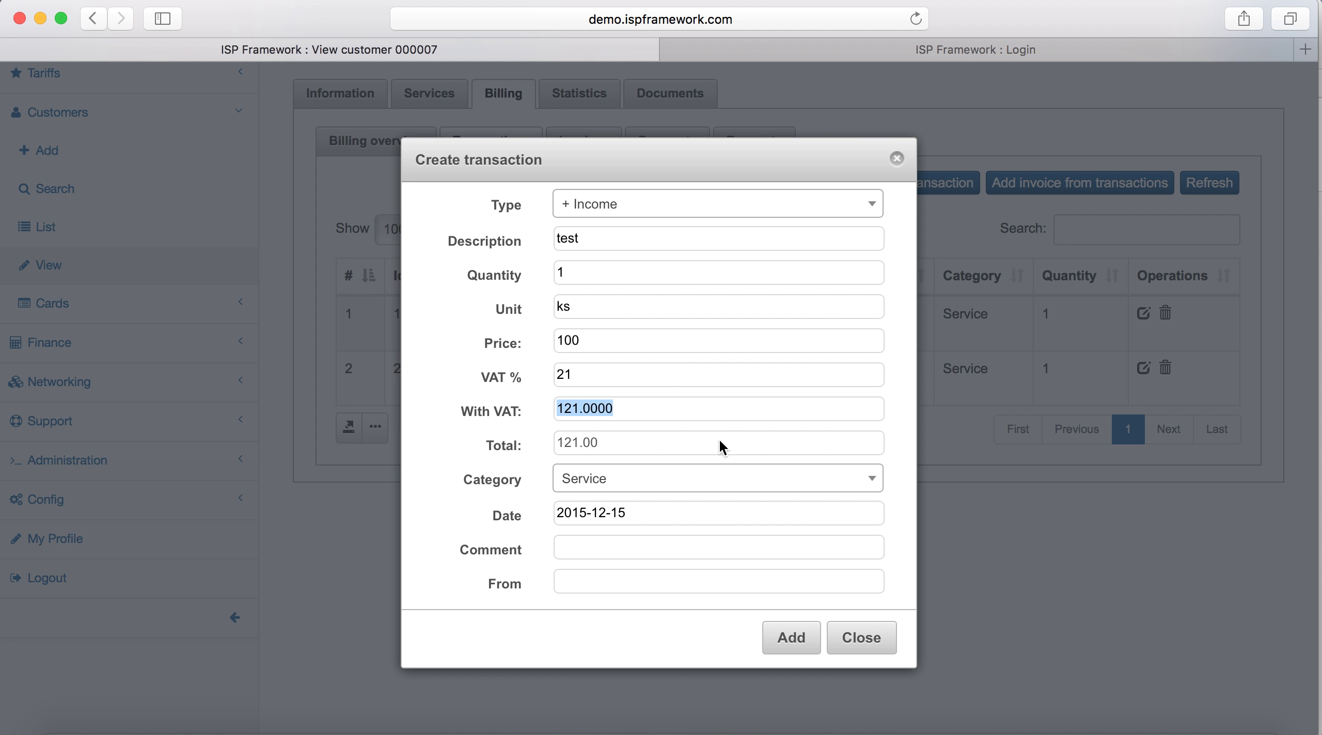
# - Set the new transaction's category to Correction and its type to Charge
pyautogui.scroll(-2, 698, 501)
pyautogui.click(676, 382)
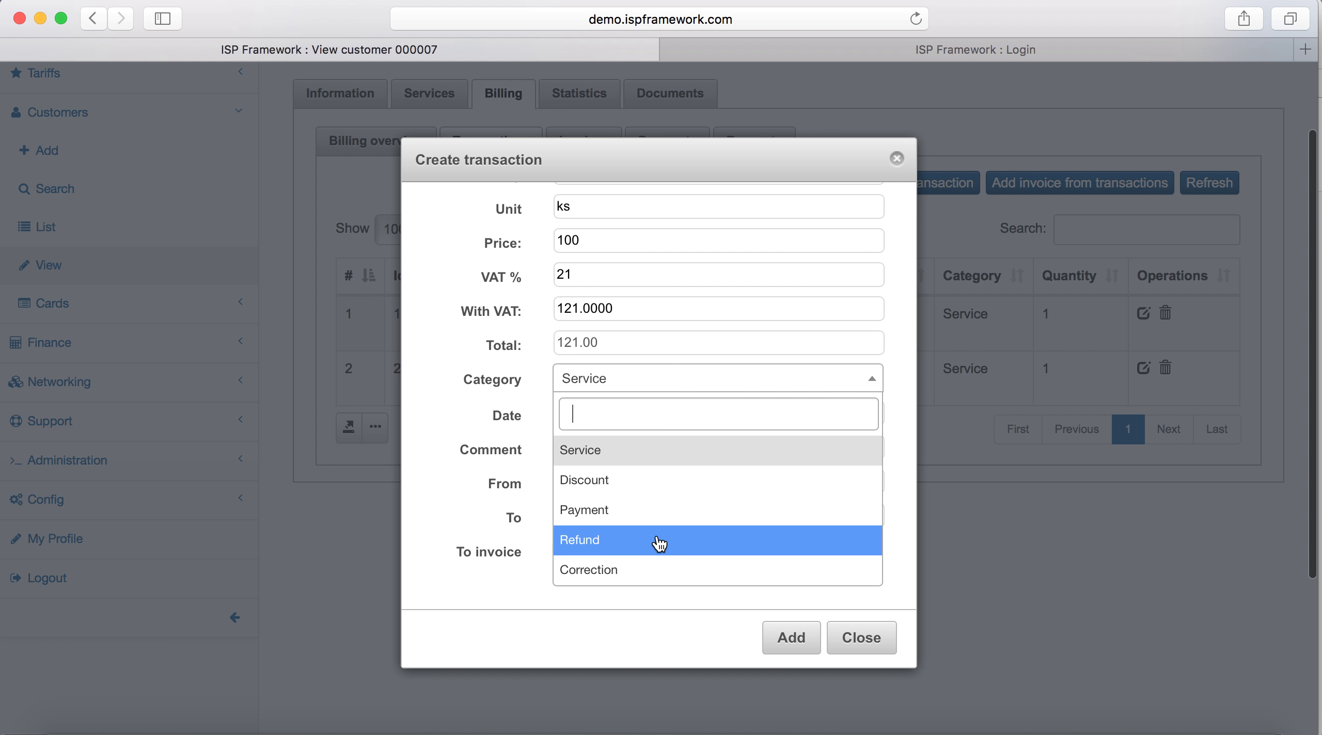
pyautogui.click(652, 572)
pyautogui.scroll(3, 705, 340)
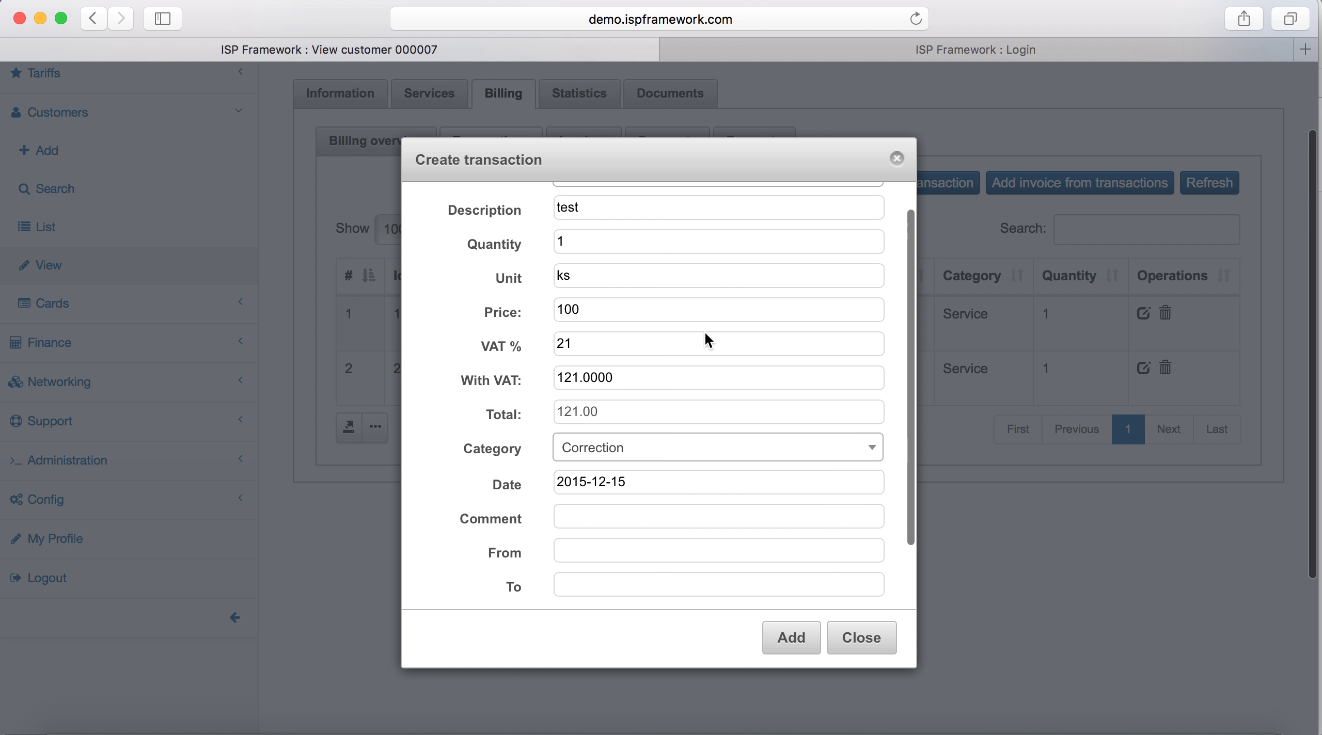
pyautogui.scroll(1, 652, 248)
pyautogui.click(653, 226)
pyautogui.click(649, 323)
# - Enable To invoice for the correction, add the transaction, and dismiss the notification
pyautogui.scroll(-3, 664, 386)
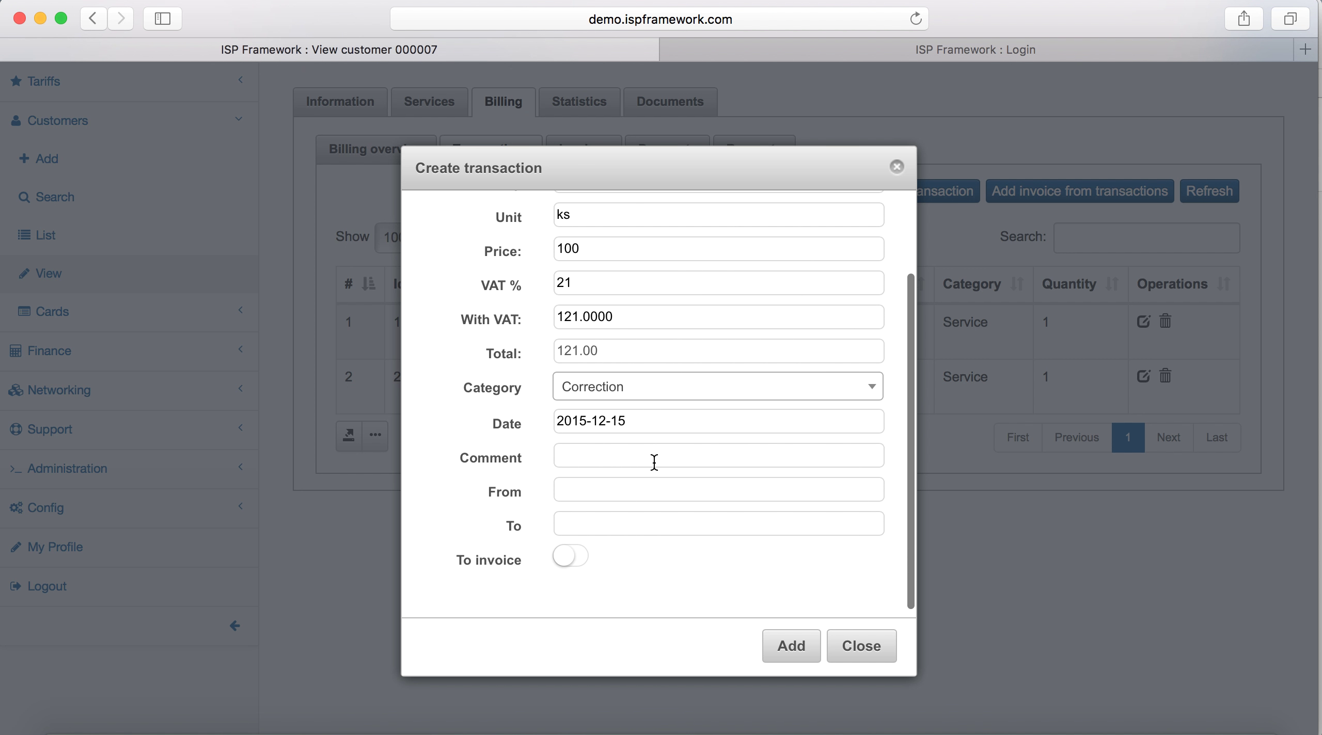
pyautogui.click(581, 558)
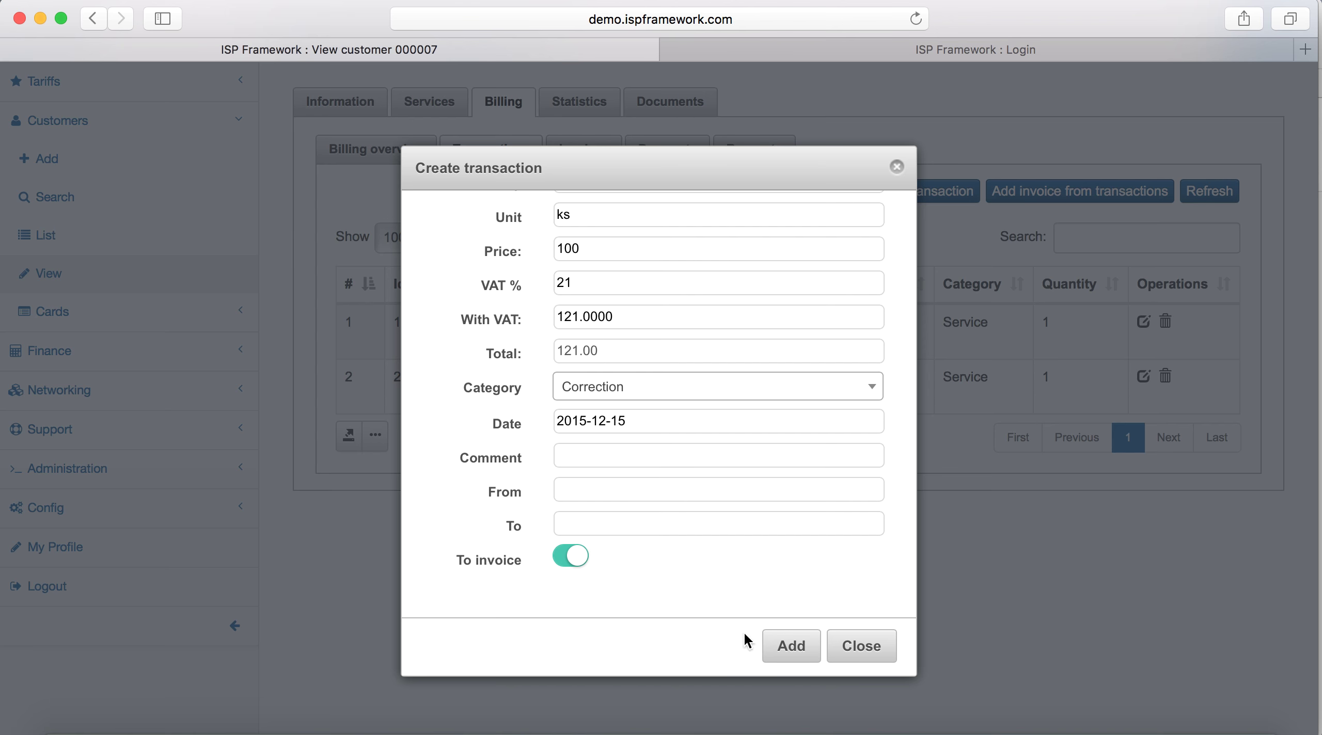
pyautogui.click(787, 646)
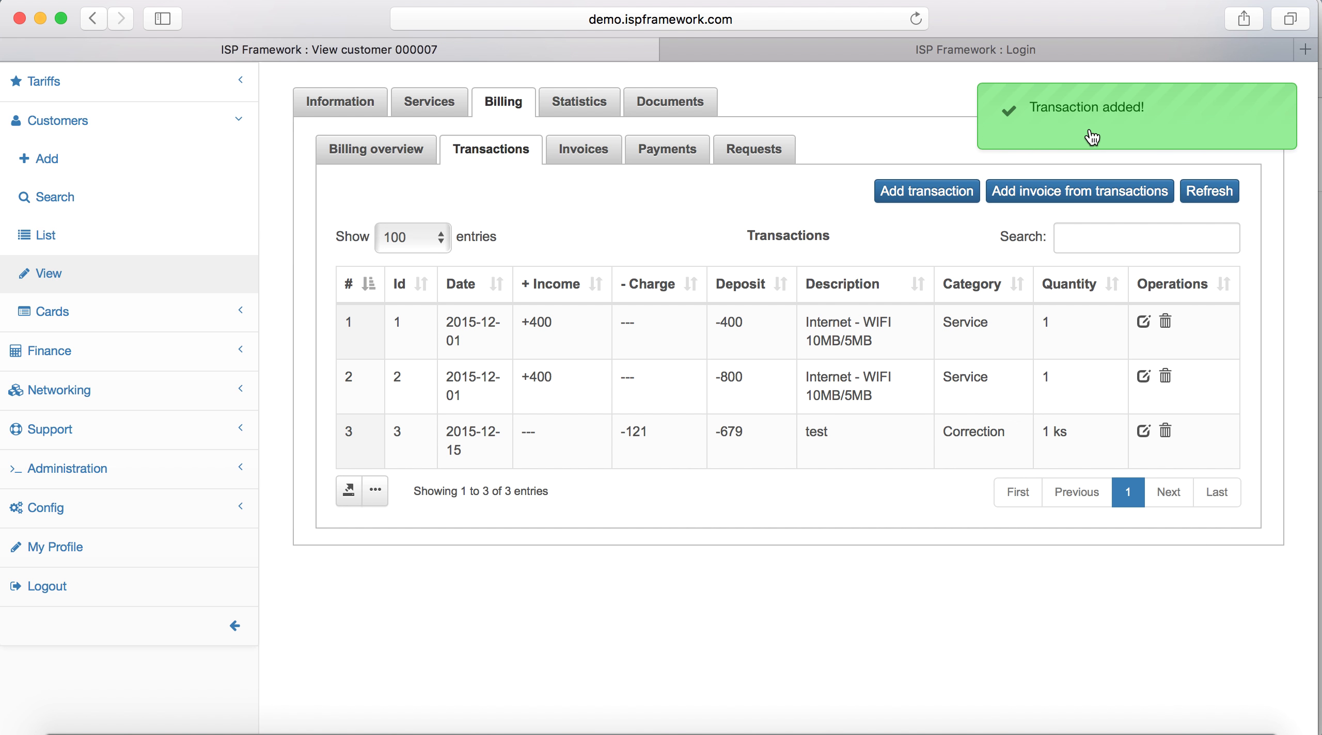
pyautogui.click(1115, 120)
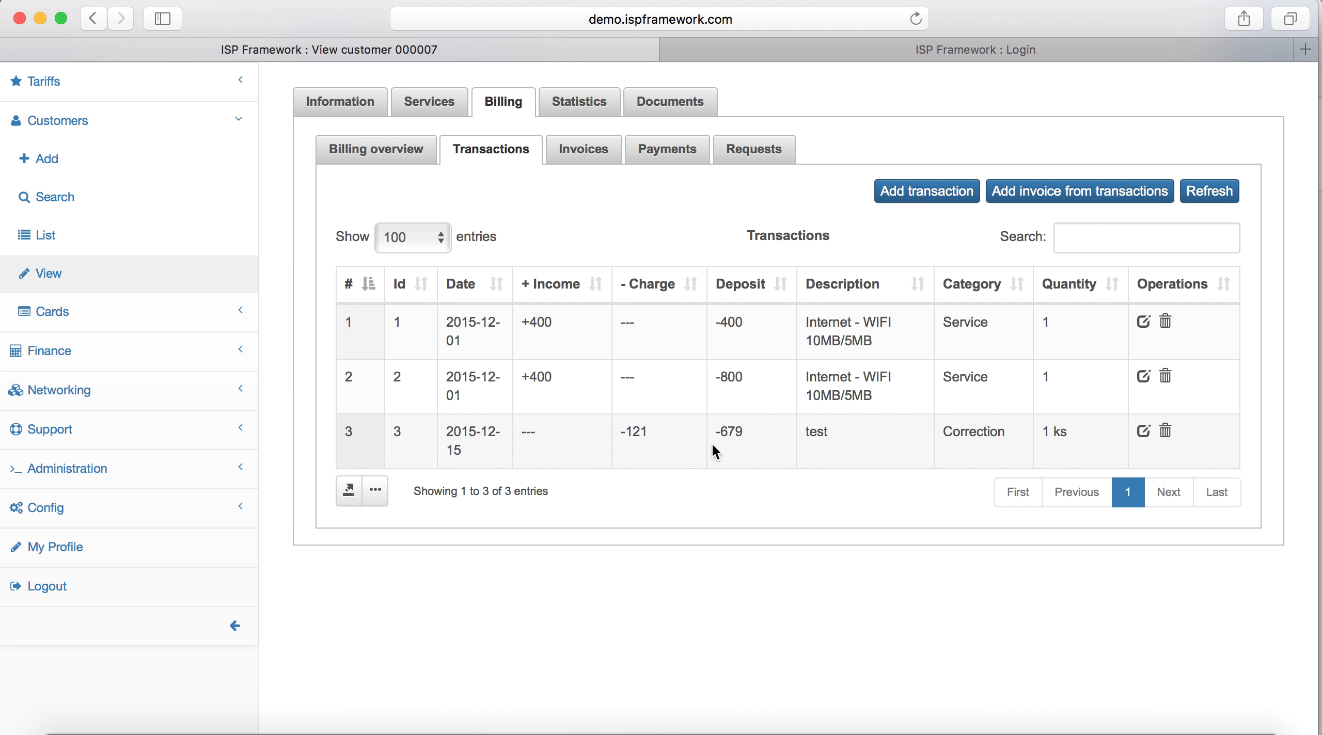
# - Switch to Keynote, show the Invoices slide, and return to the customer's transactions in Safari
pyautogui.moveTo(626, 439); pyautogui.dragTo(668, 438)
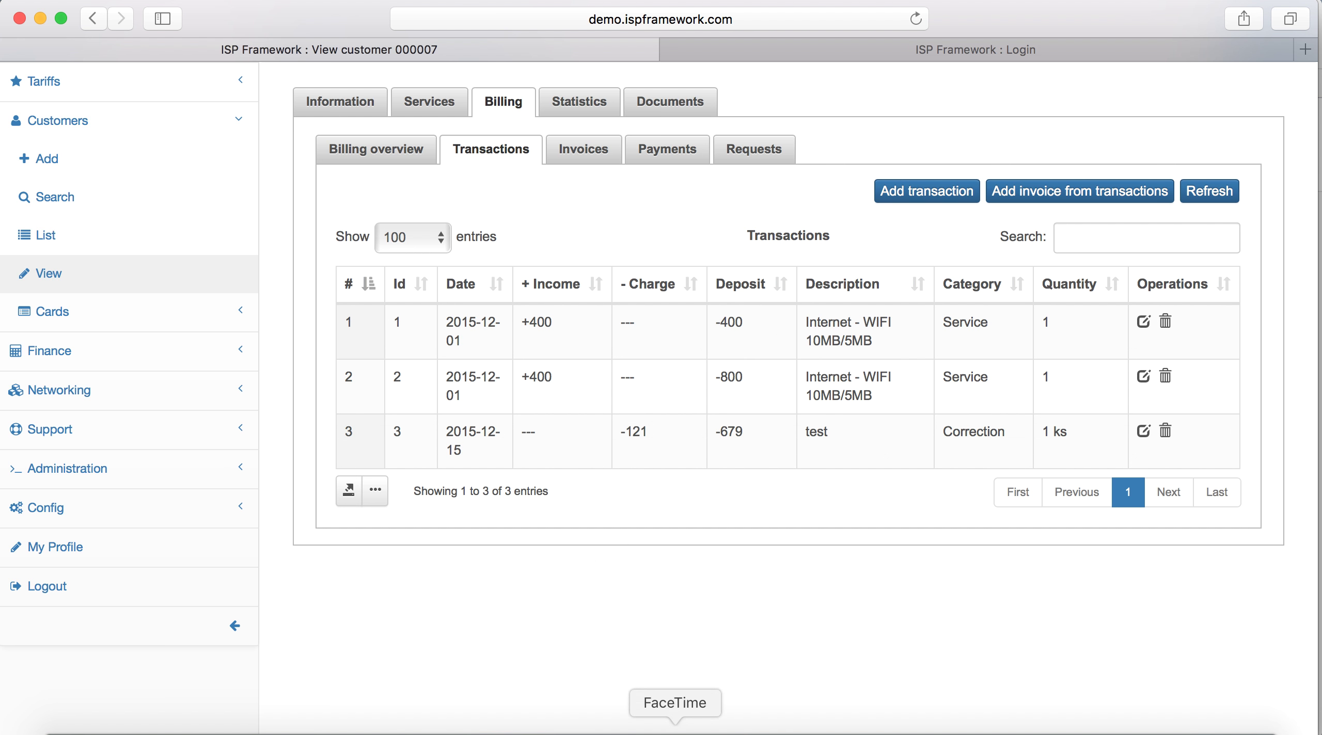
pyautogui.click(731, 729)
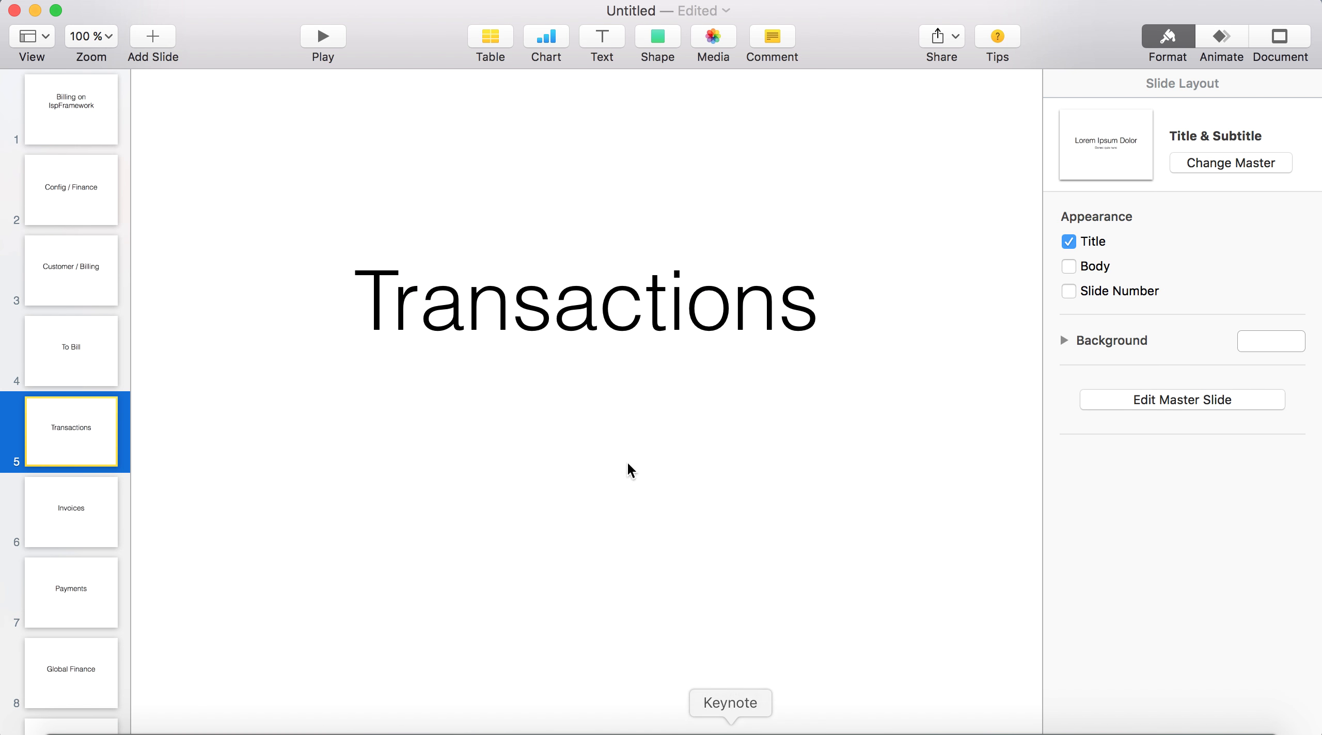
pyautogui.click(87, 507)
pyautogui.click(184, 730)
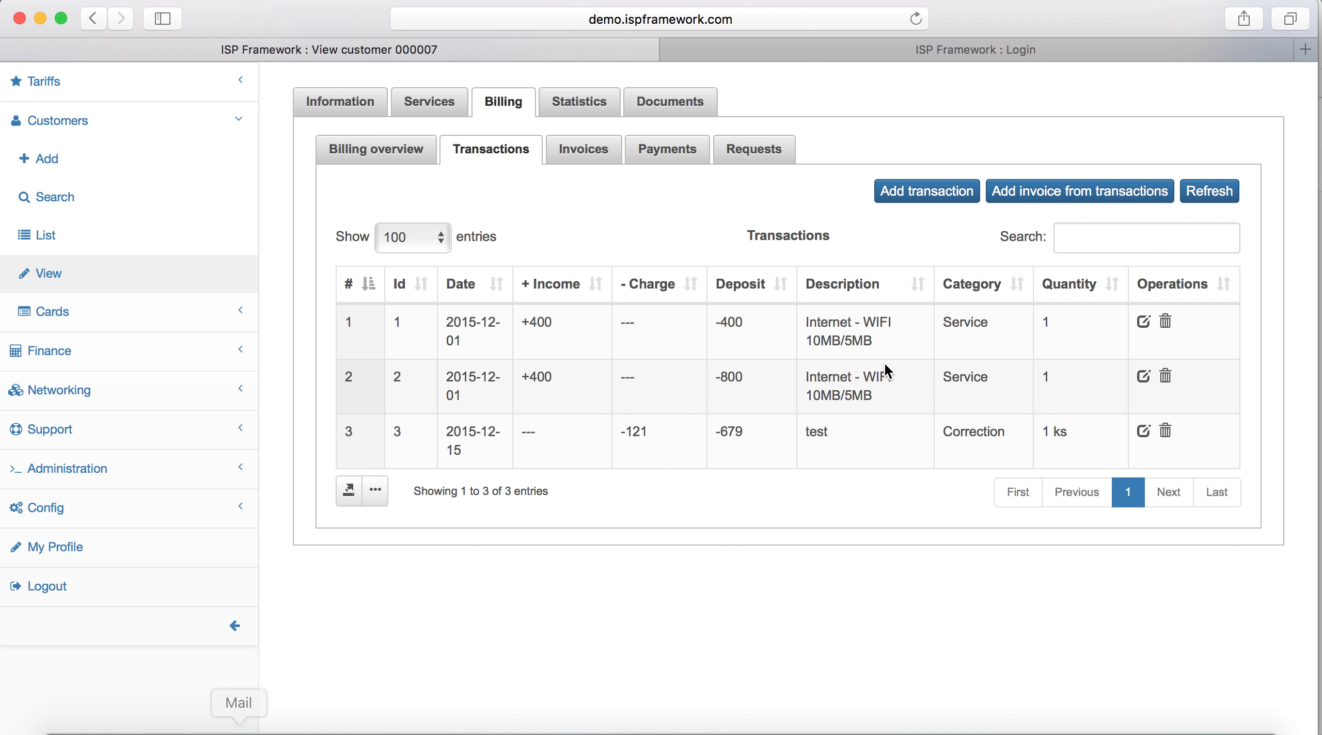
# - Create an invoice from the customer's transactions, checking its dates, positions and total before adding it
pyautogui.click(1033, 207)
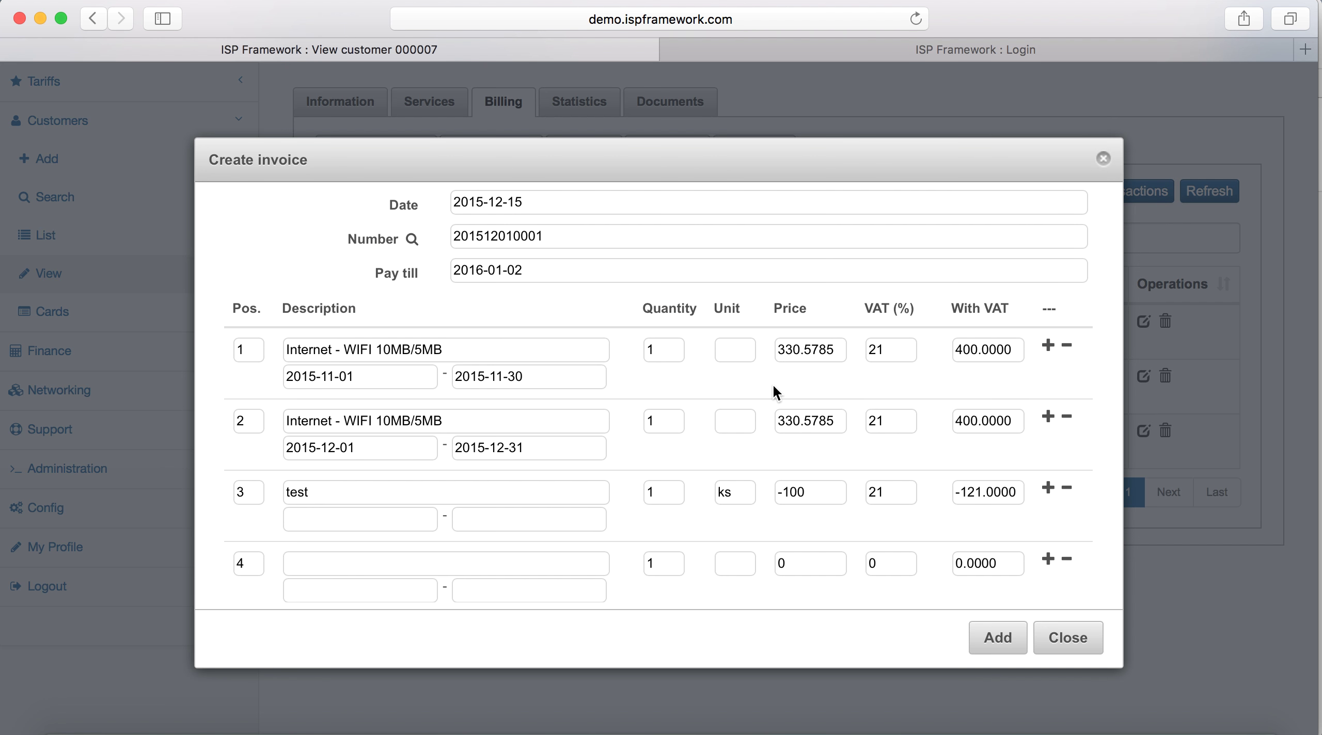
pyautogui.scroll(-3, 664, 481)
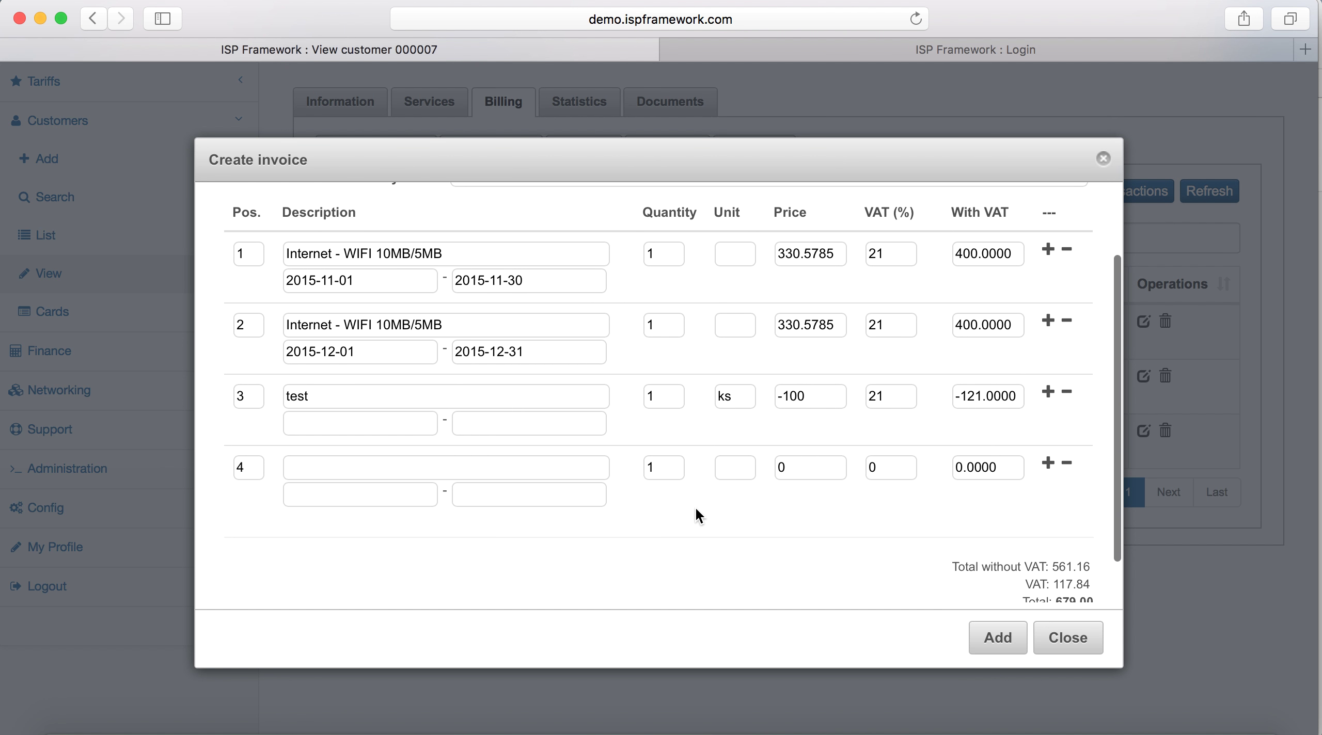
pyautogui.scroll(-1, 695, 506)
pyautogui.scroll(-1, 695, 506)
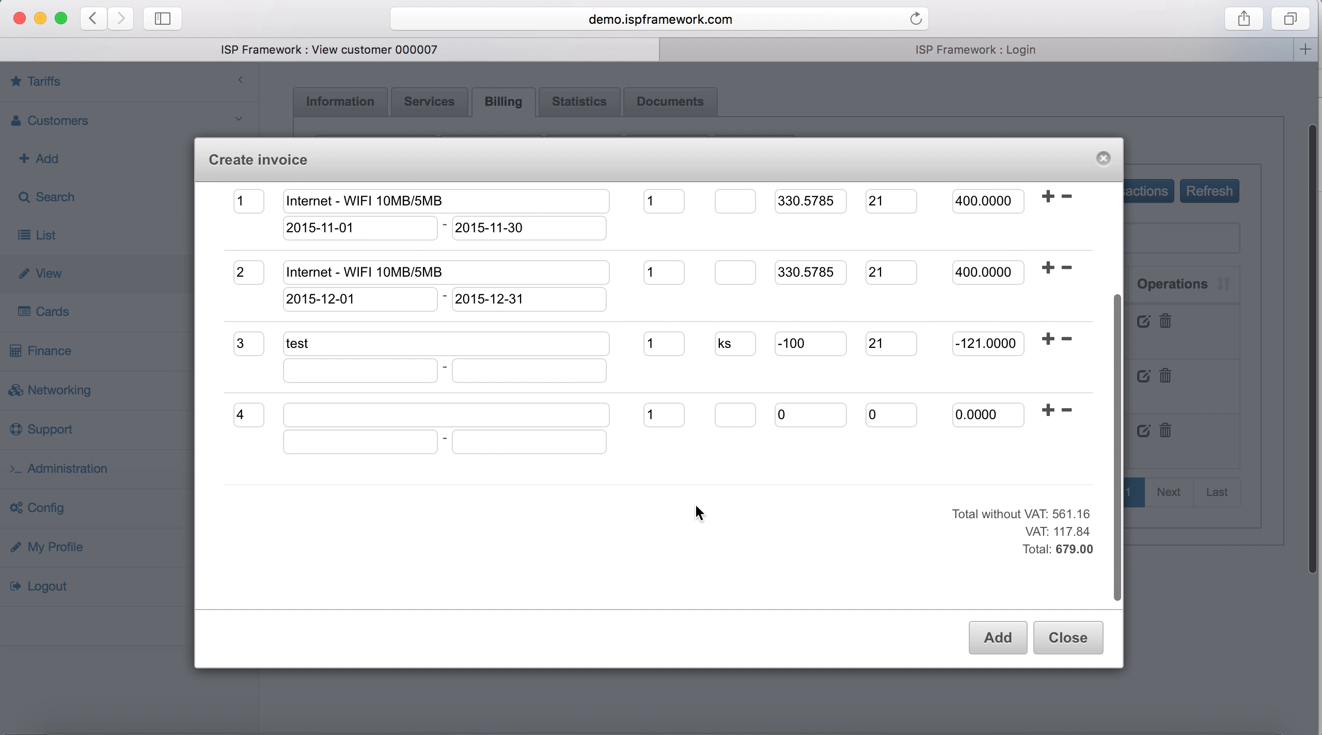
pyautogui.scroll(5, 699, 483)
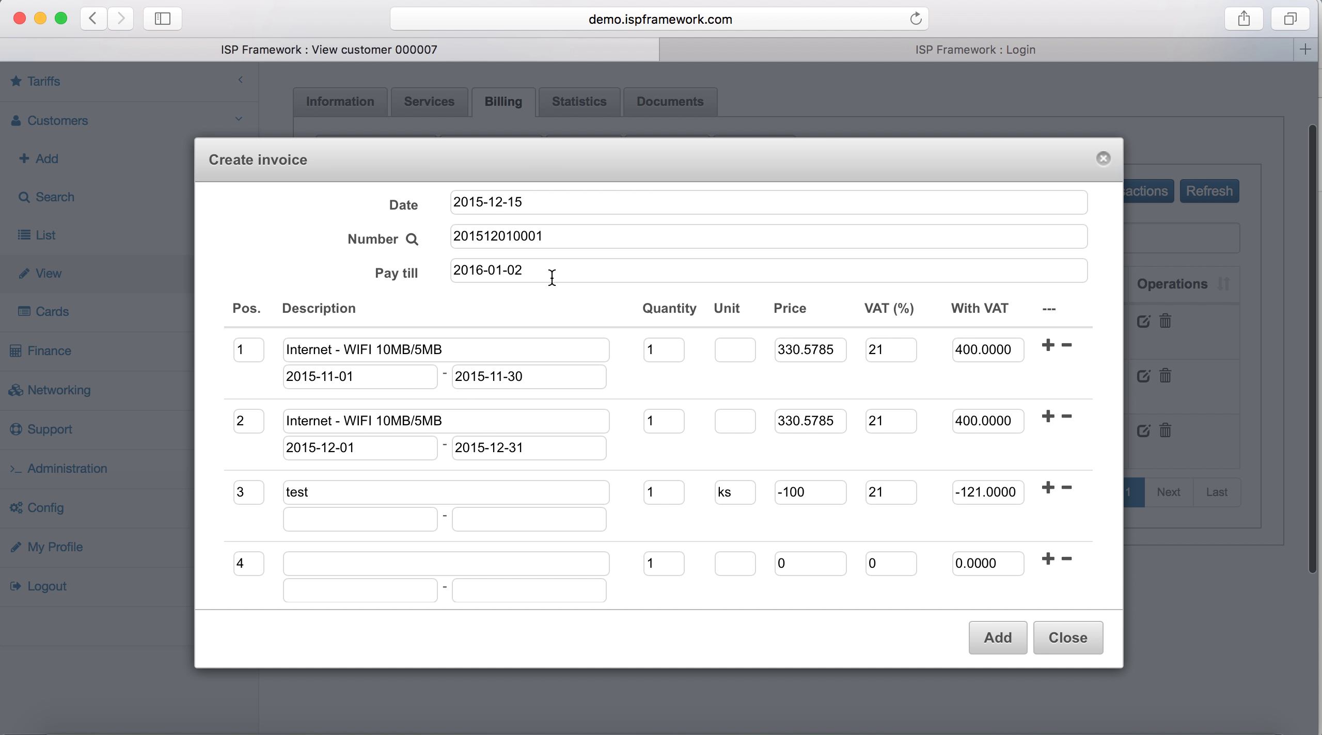
pyautogui.scroll(-5, 763, 322)
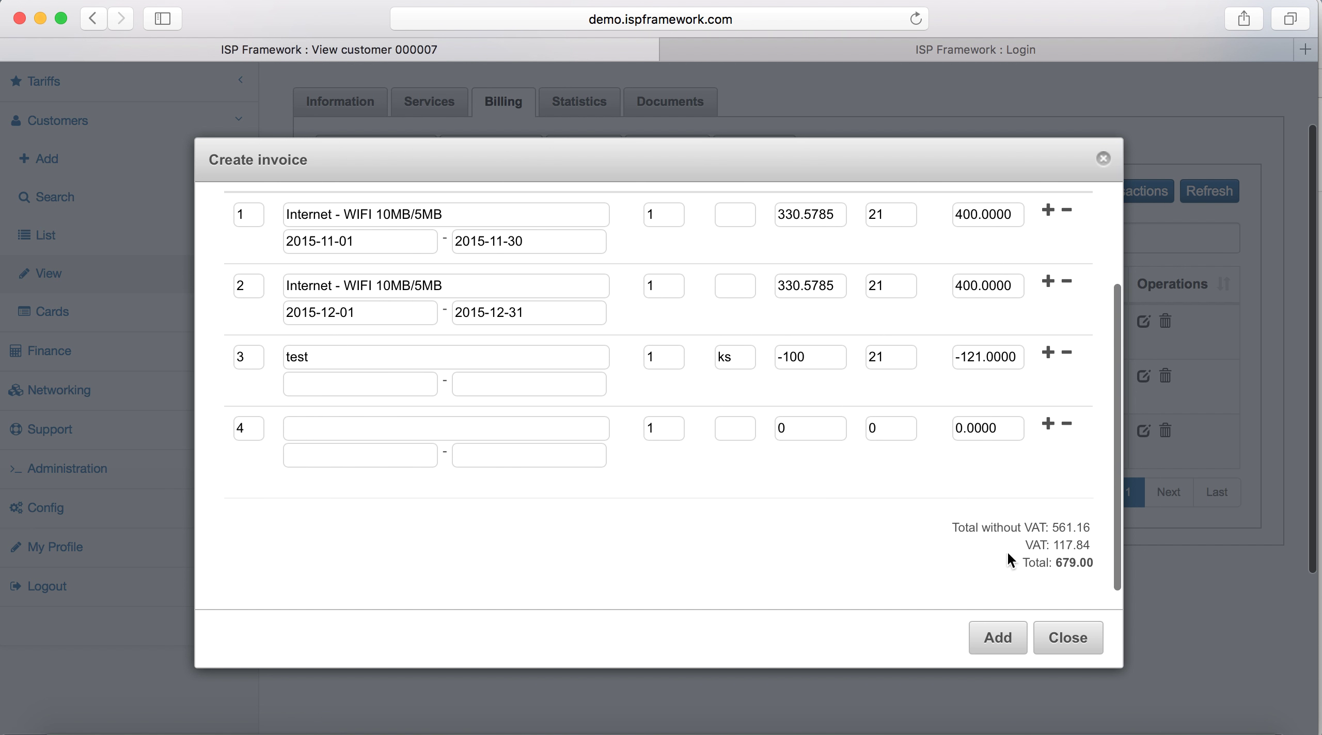
pyautogui.click(1003, 634)
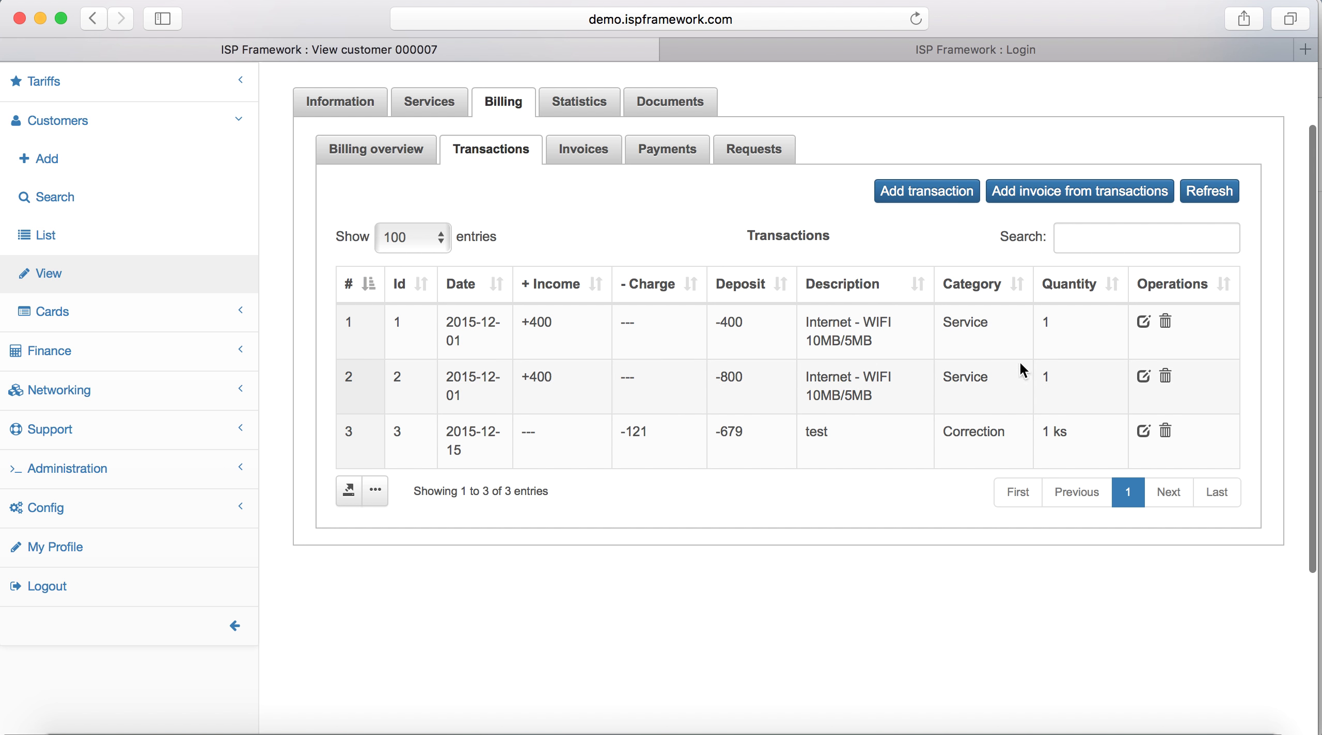
# - Open the customer's invoices and view the new invoice's positions and total, closing the details when done
pyautogui.click(583, 155)
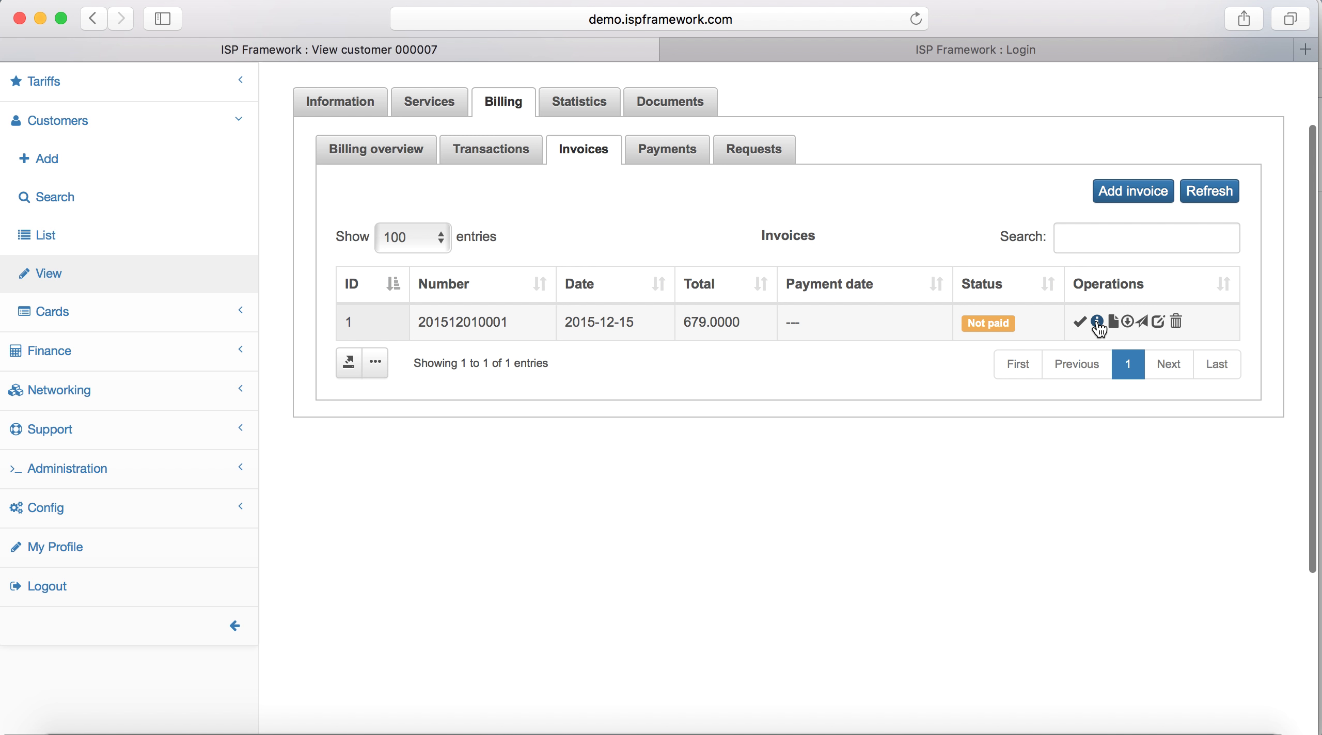
pyautogui.click(1097, 321)
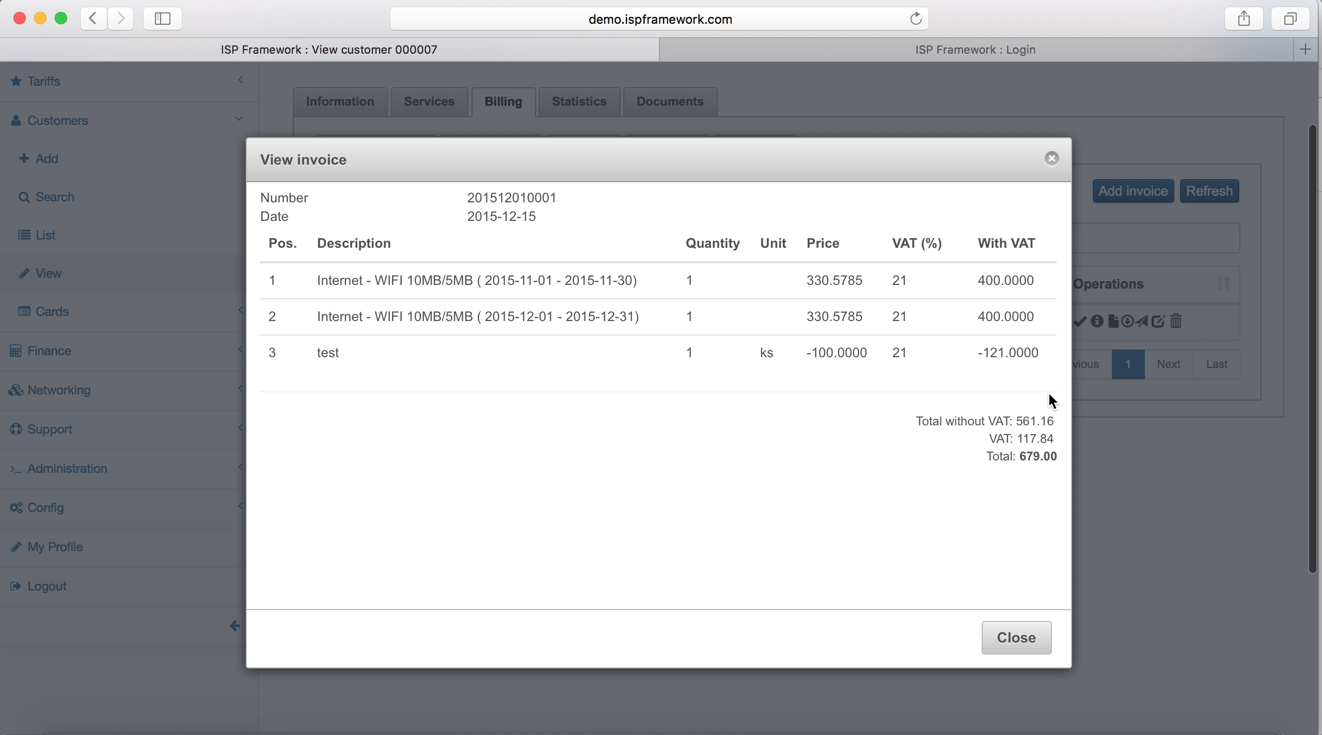
pyautogui.moveTo(1051, 456); pyautogui.dragTo(1009, 480)
pyautogui.click(1014, 645)
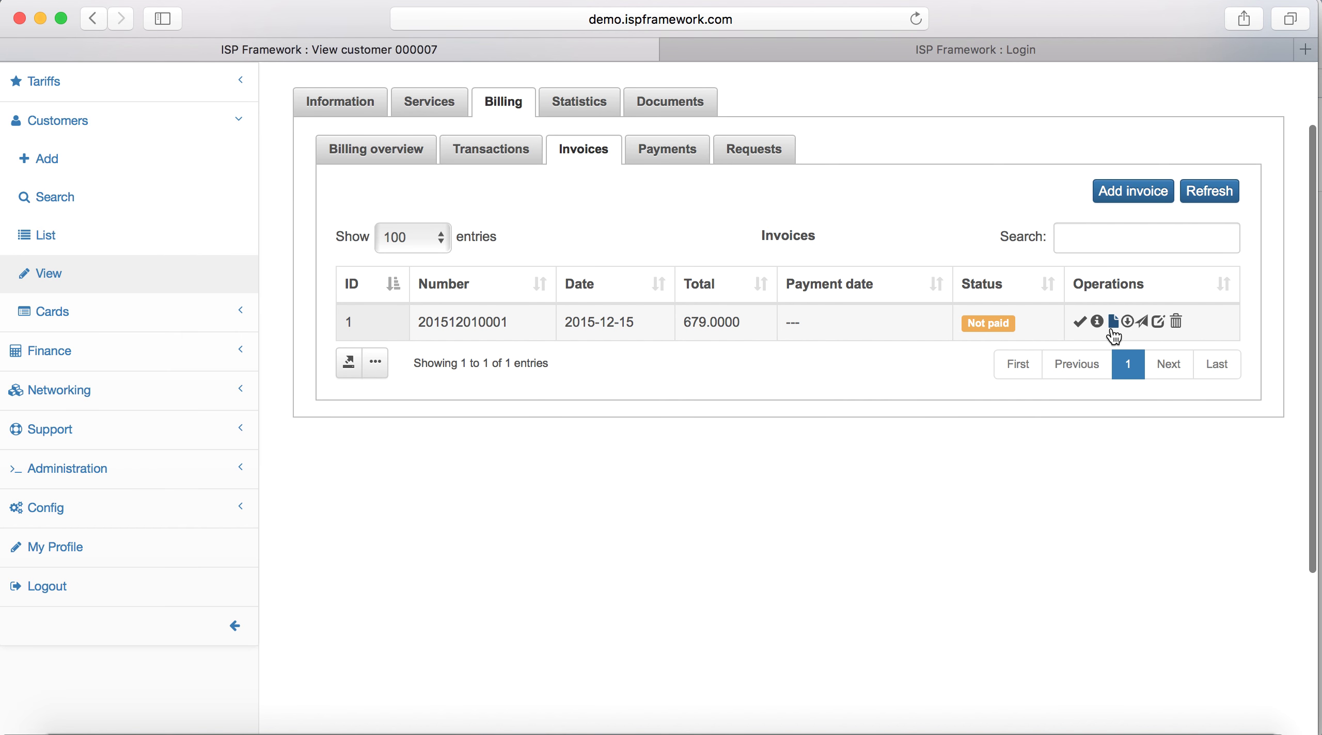
# - Open the invoice's PDF, examine the supplier and customer details, service lines, total and VAT summary, and close it
pyautogui.click(1111, 327)
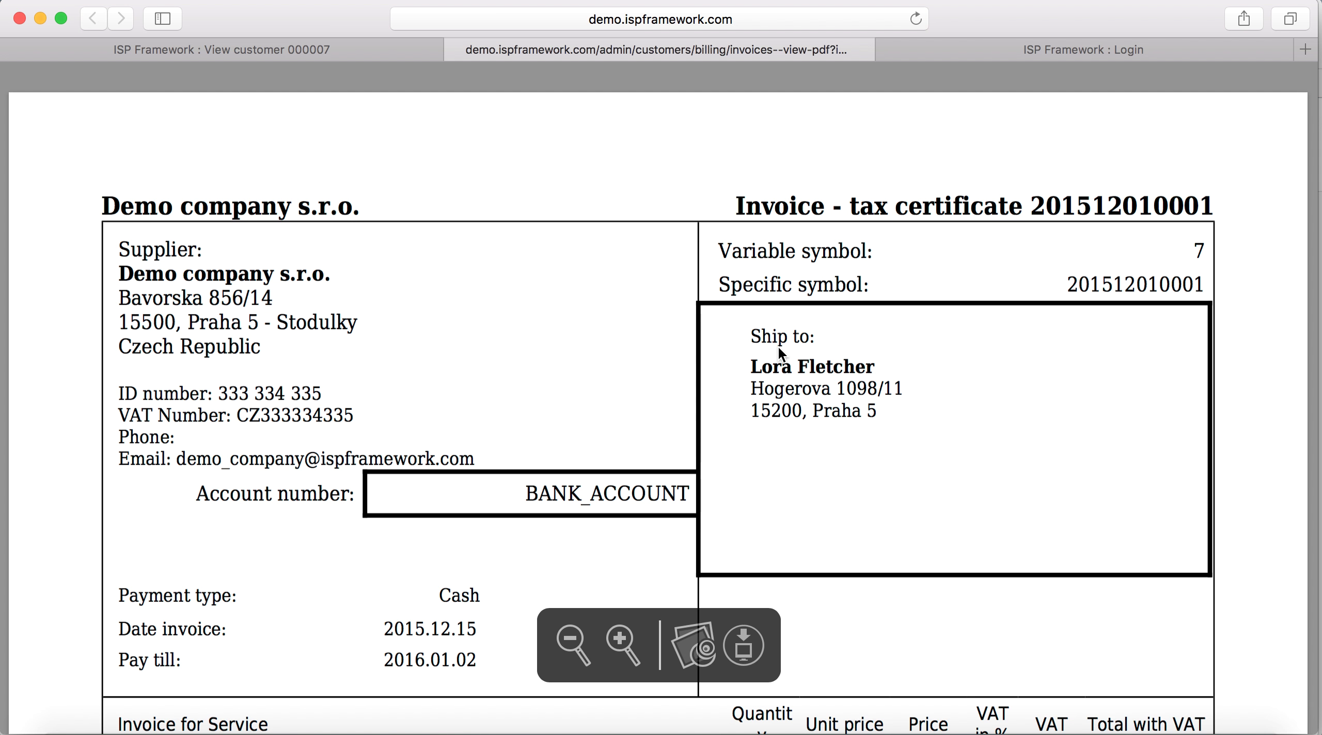
pyautogui.scroll(-8, 884, 380)
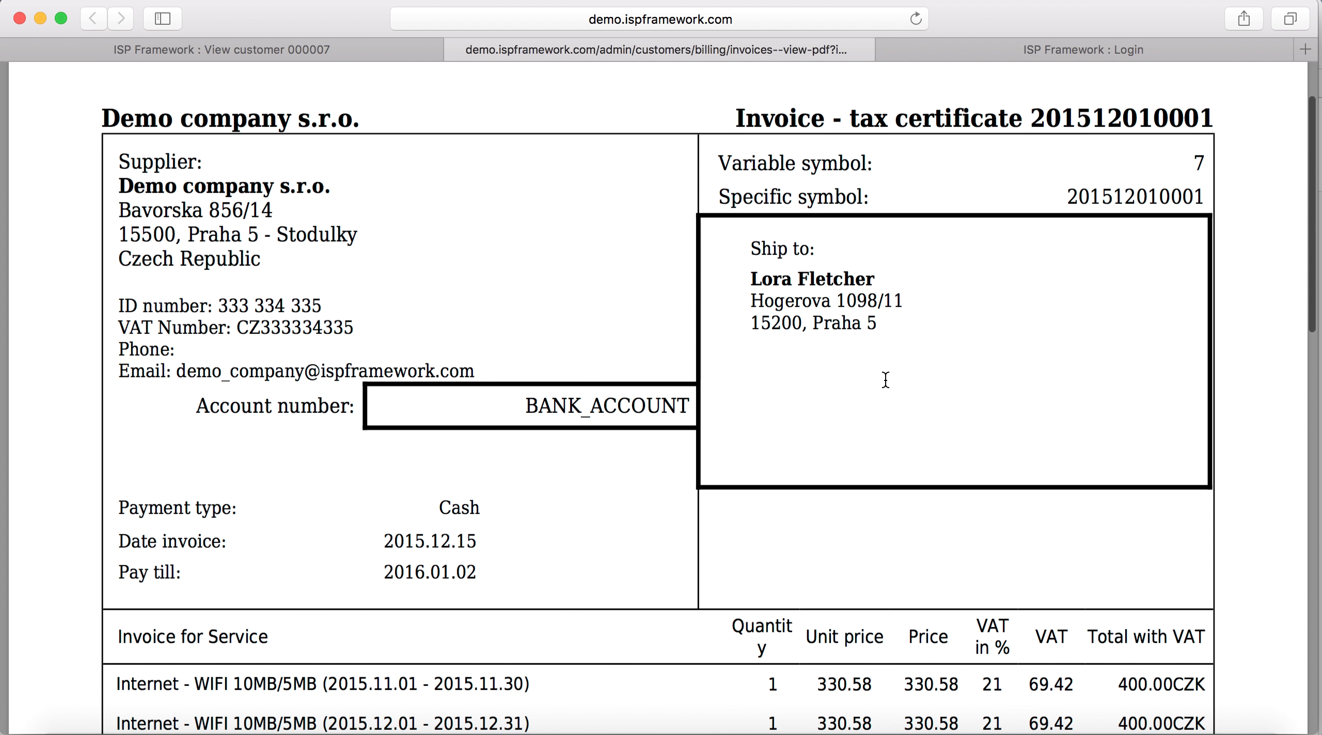
pyautogui.scroll(-3, 884, 380)
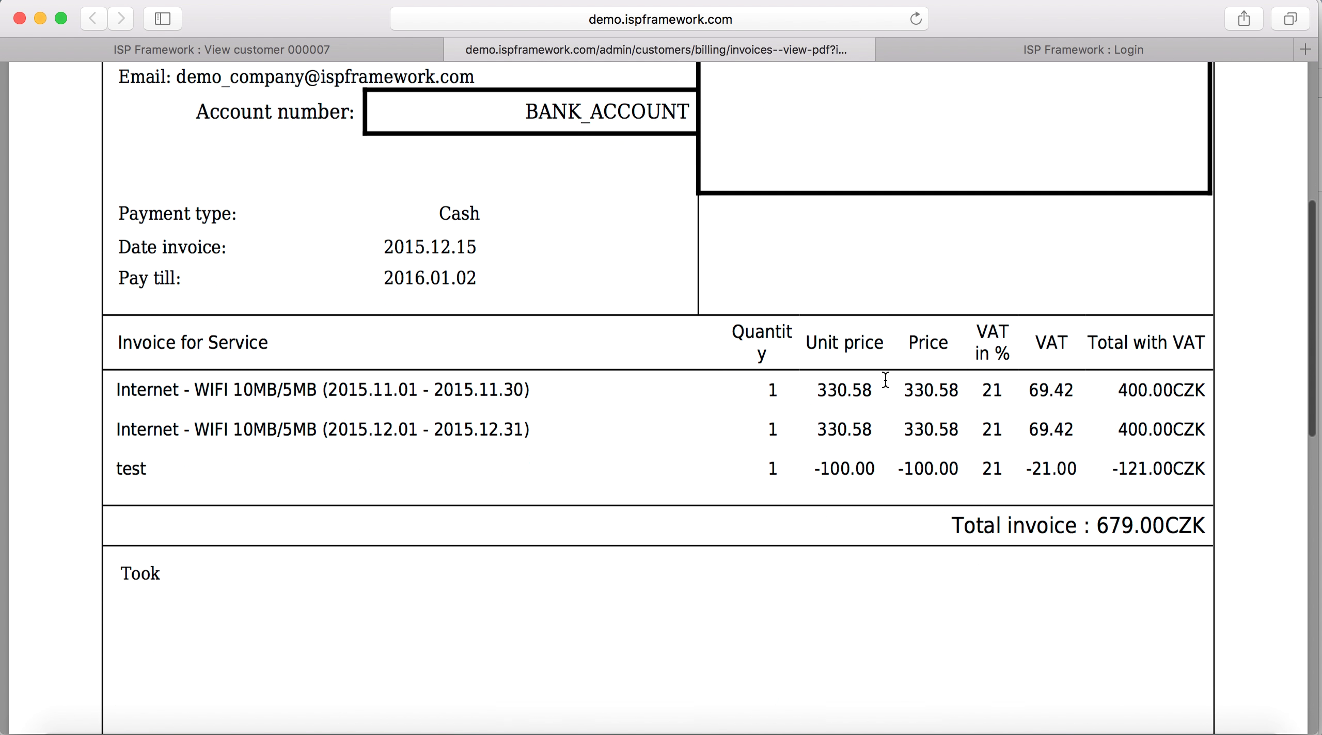
pyautogui.scroll(-6, 866, 475)
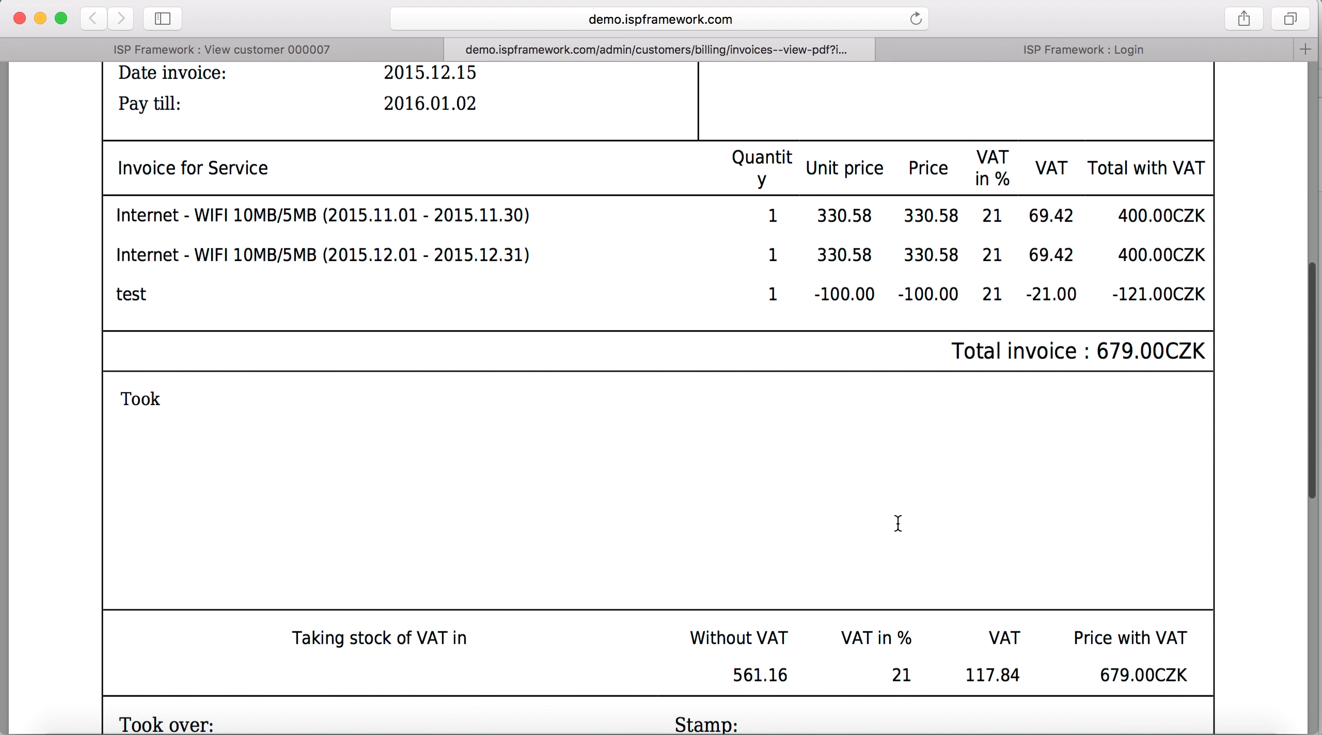
pyautogui.scroll(-15, 897, 524)
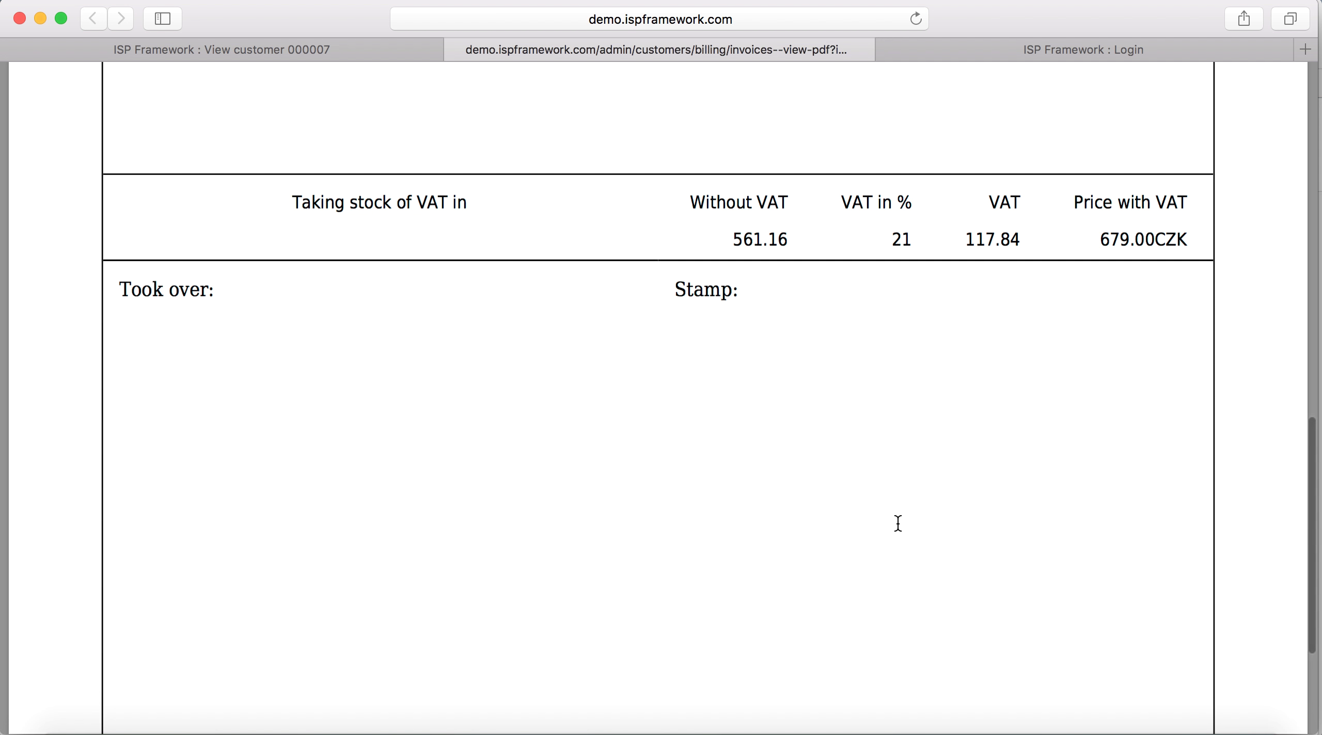
pyautogui.scroll(-3, 898, 524)
pyautogui.scroll(-3, 897, 523)
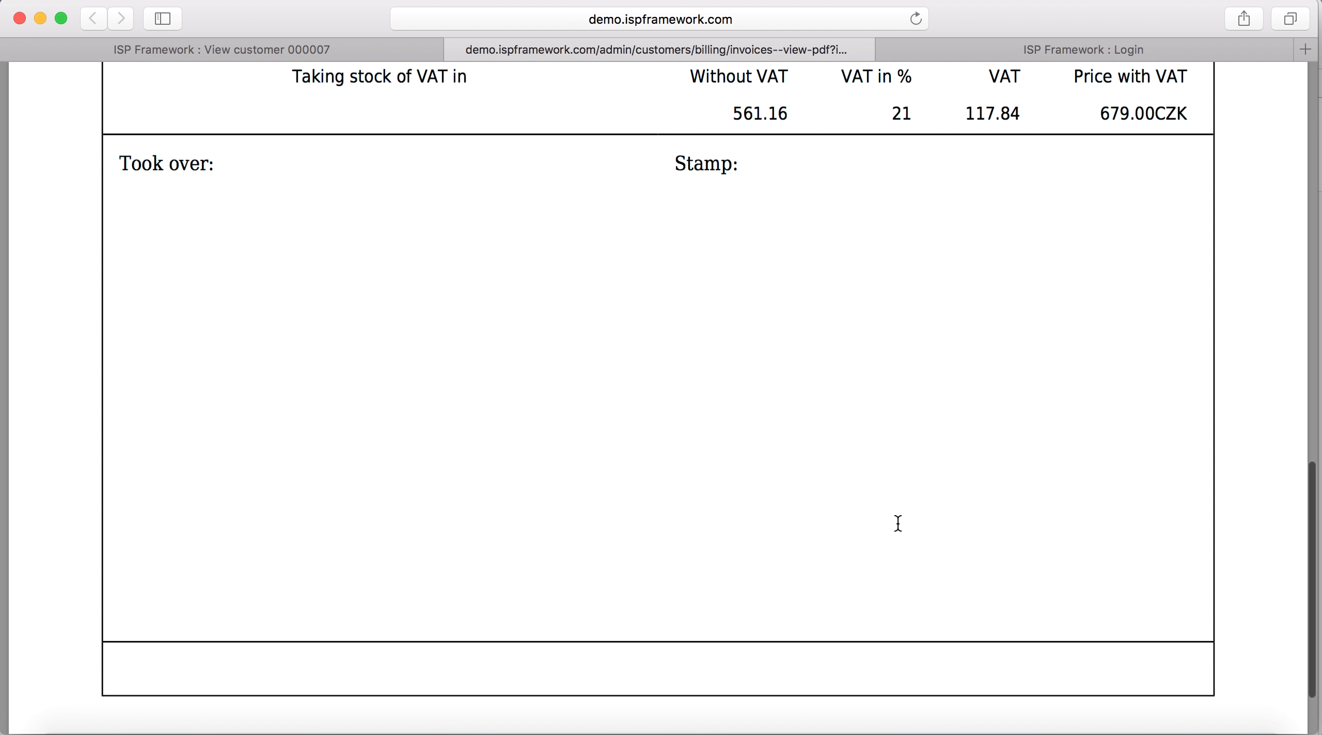
pyautogui.scroll(3, 897, 523)
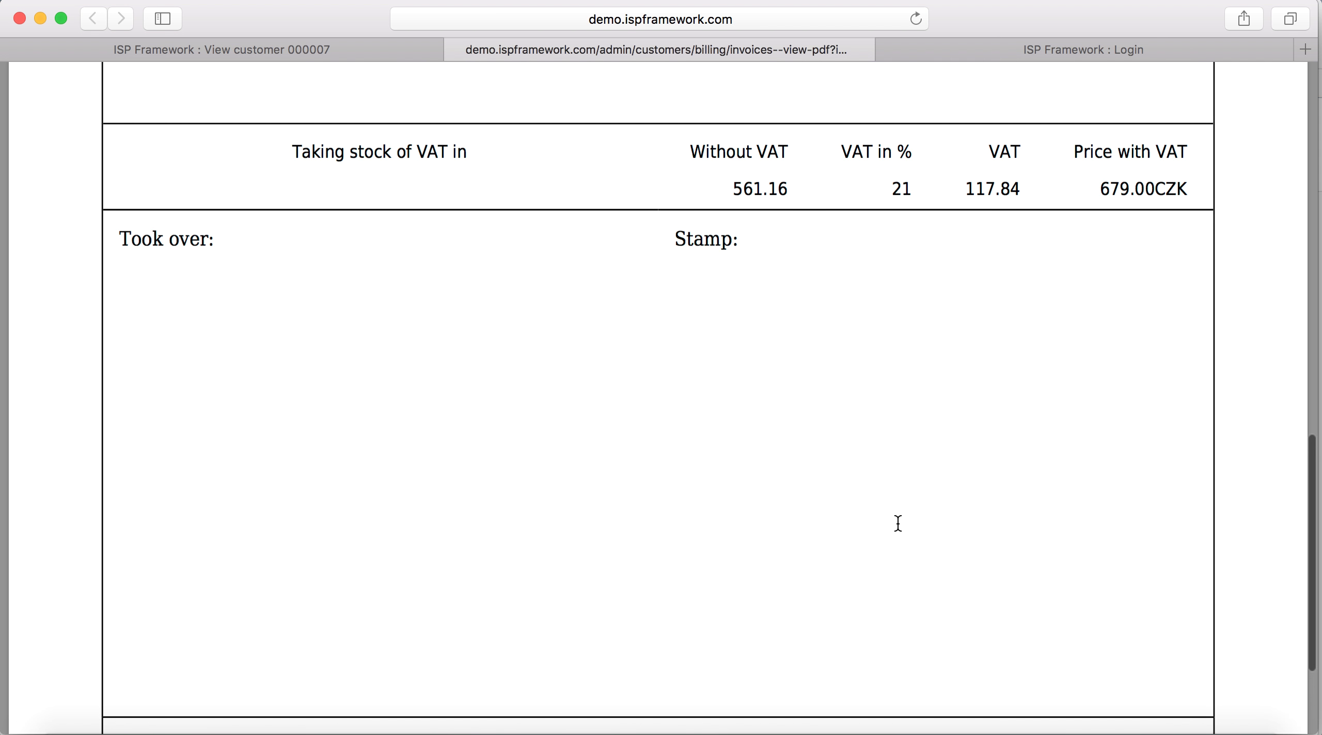
pyautogui.scroll(-3, 898, 523)
pyautogui.scroll(-2, 898, 524)
pyautogui.scroll(15, 897, 523)
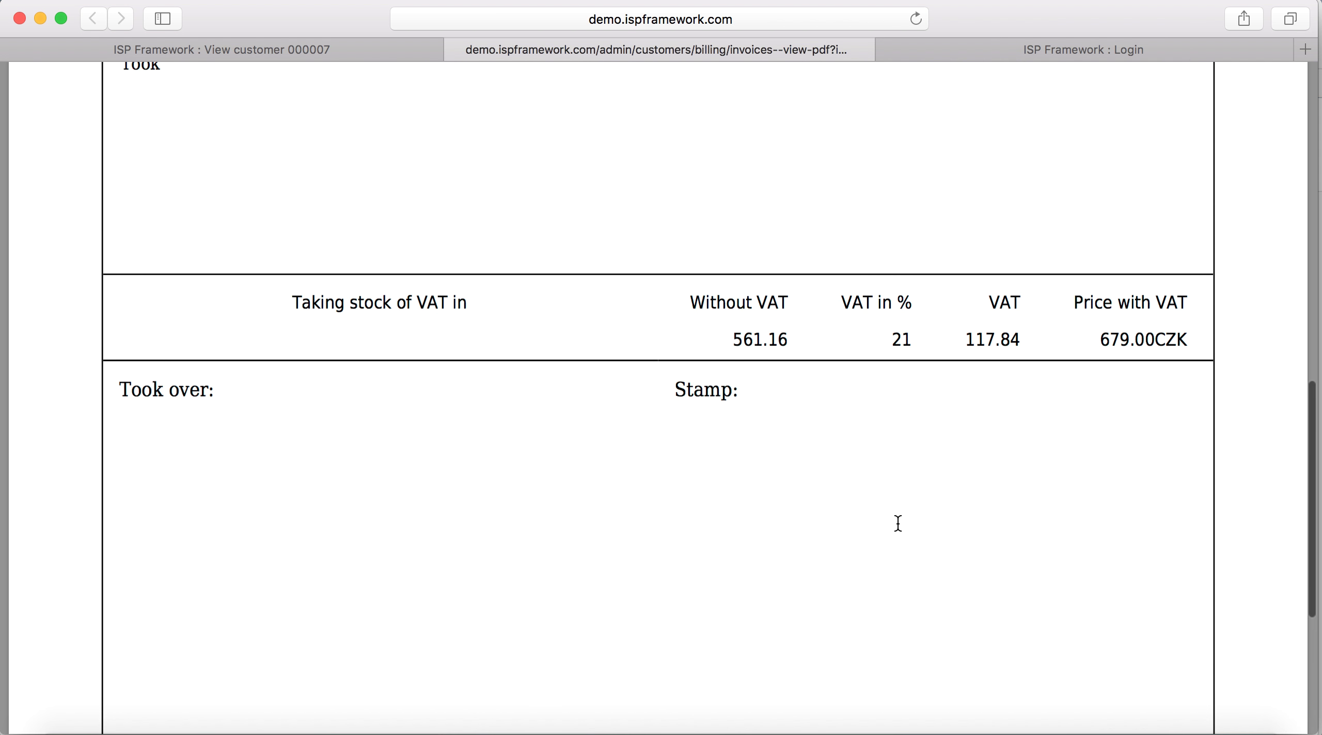
pyautogui.scroll(5, 898, 523)
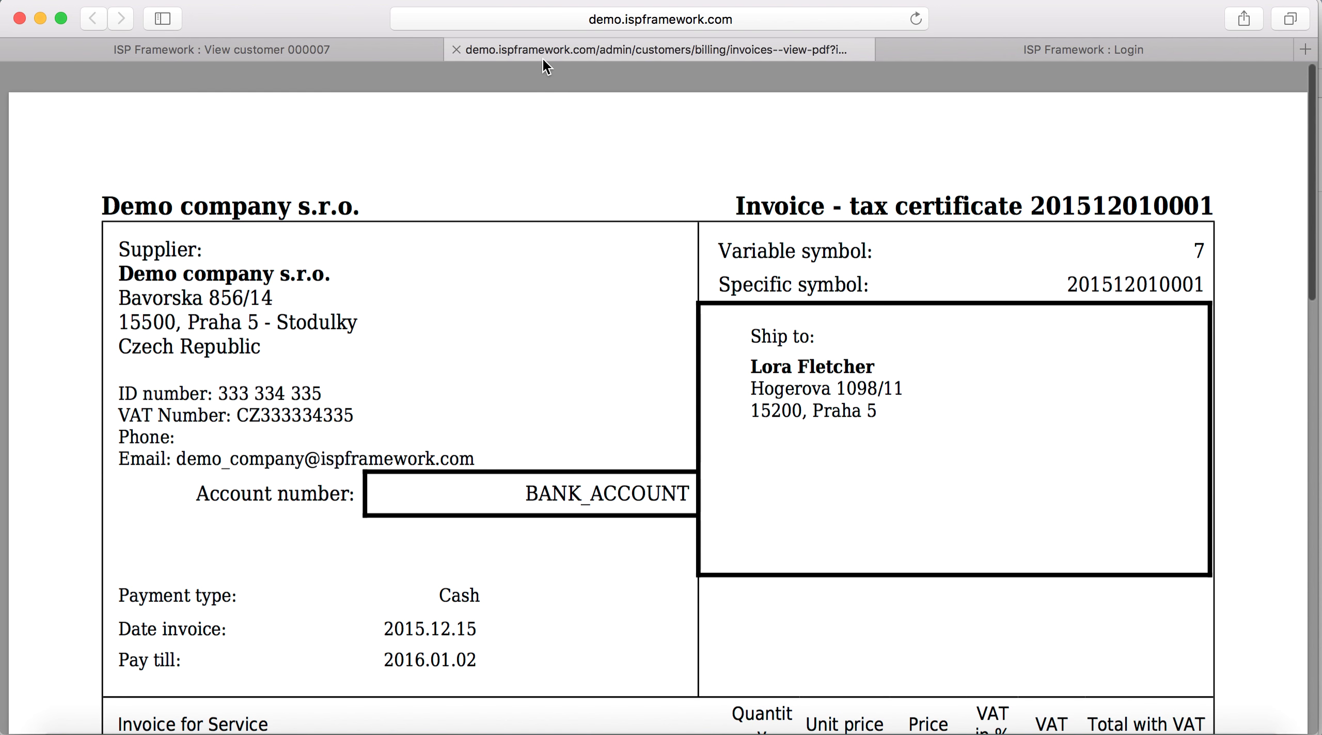
pyautogui.click(457, 50)
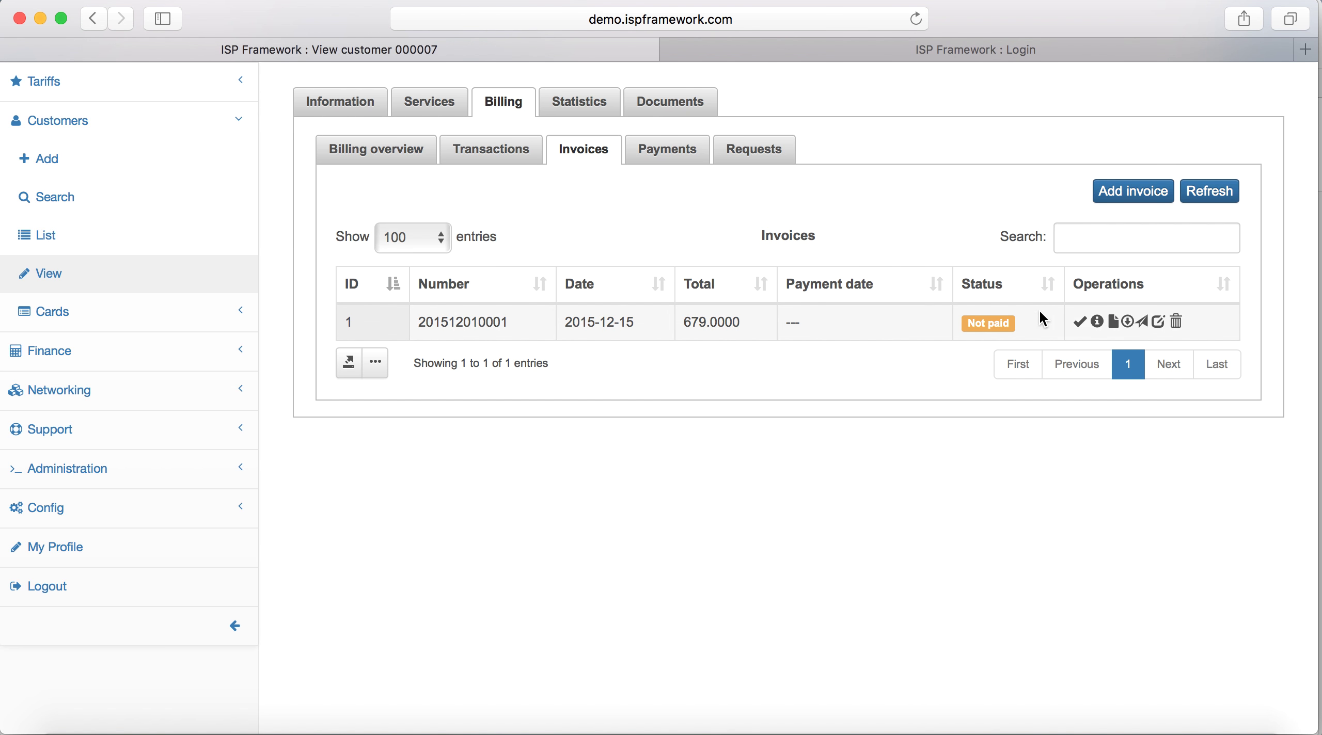
# - Look over the invoice's payment form and its edit form, closing each without changes
pyautogui.click(1079, 321)
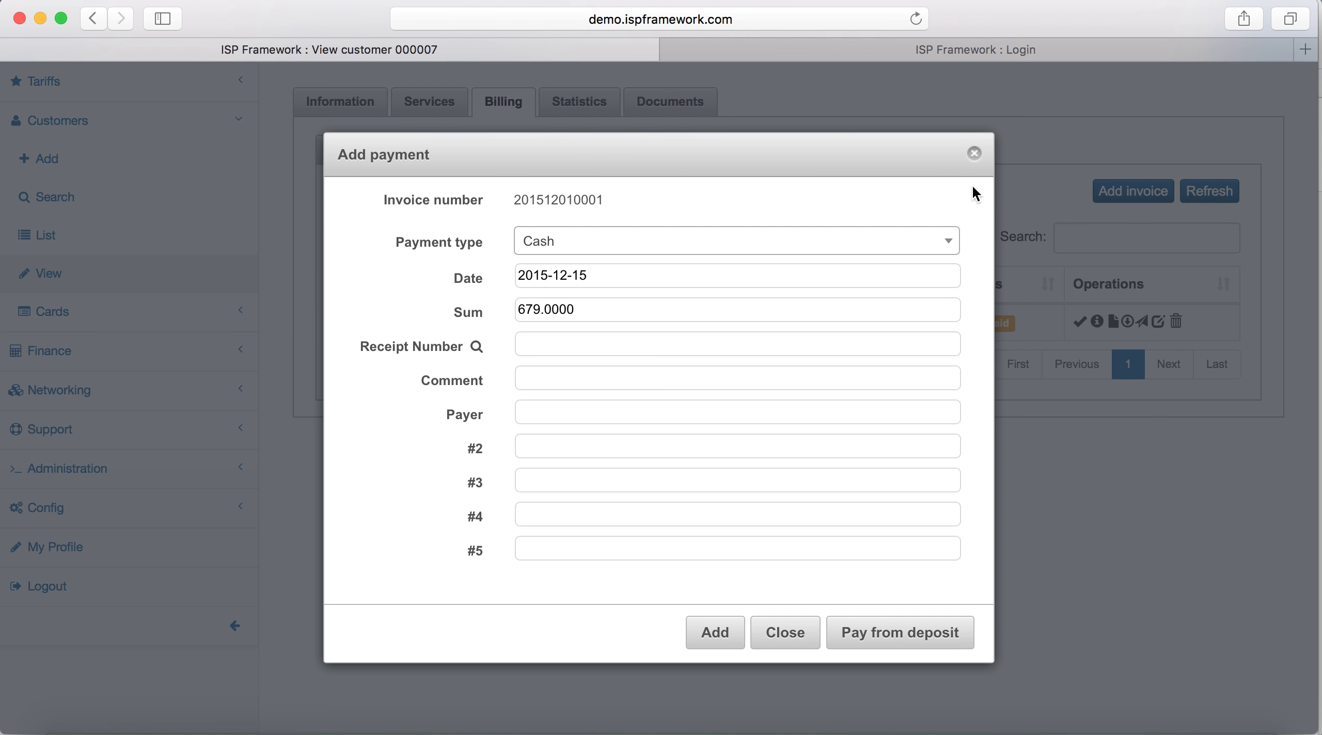
pyautogui.click(973, 153)
pyautogui.click(1158, 321)
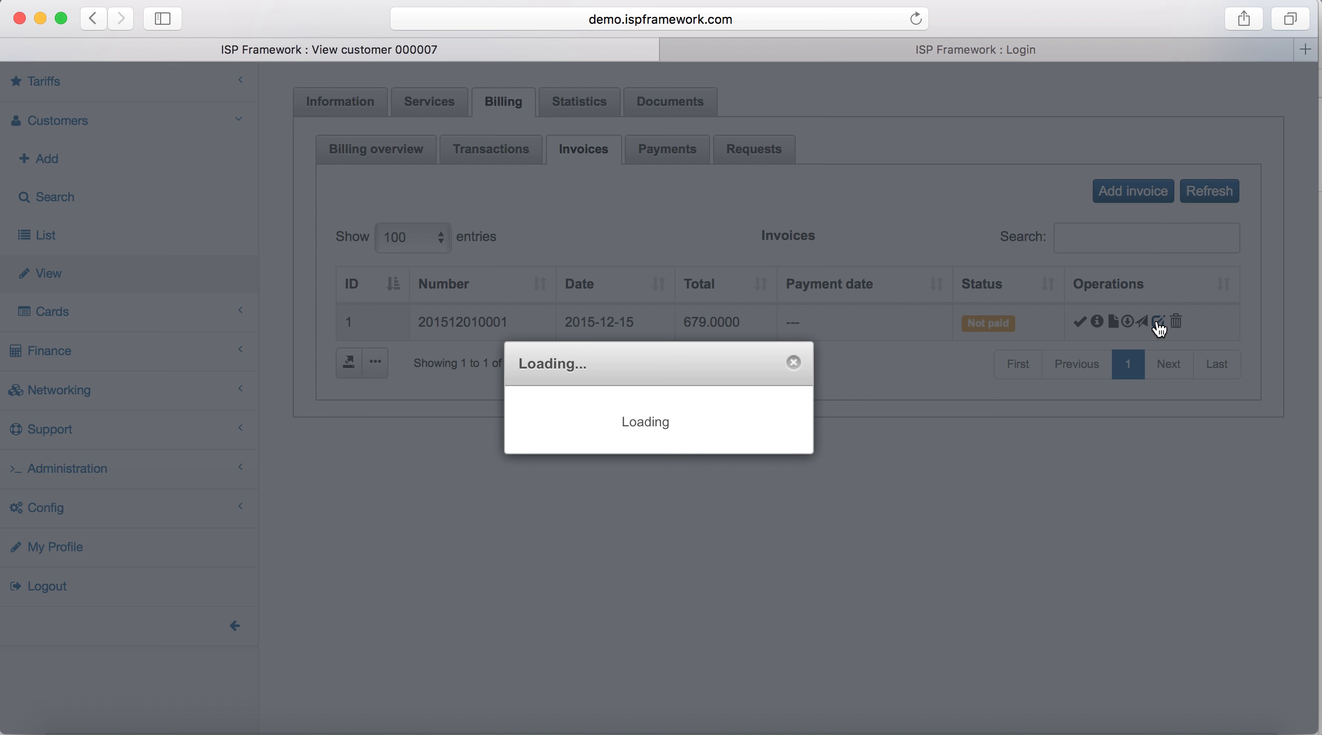
pyautogui.scroll(-5, 792, 366)
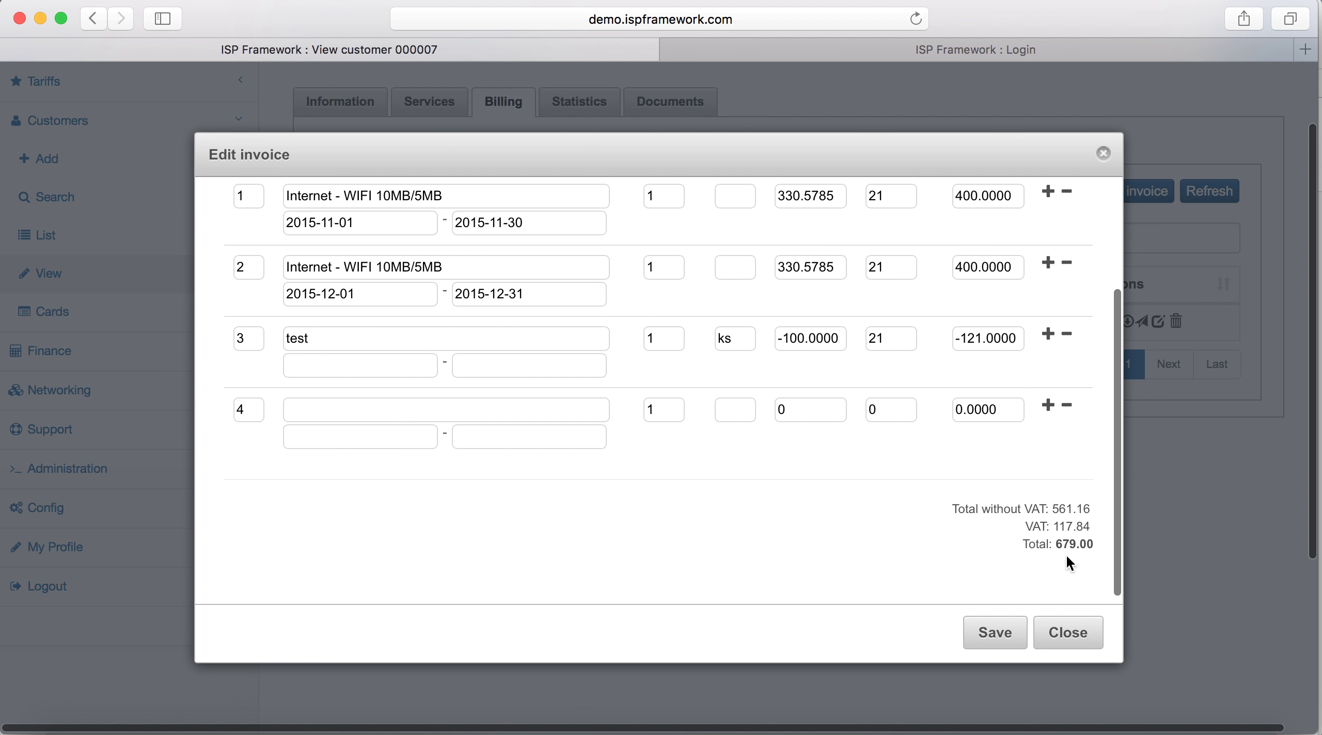
pyautogui.click(1075, 634)
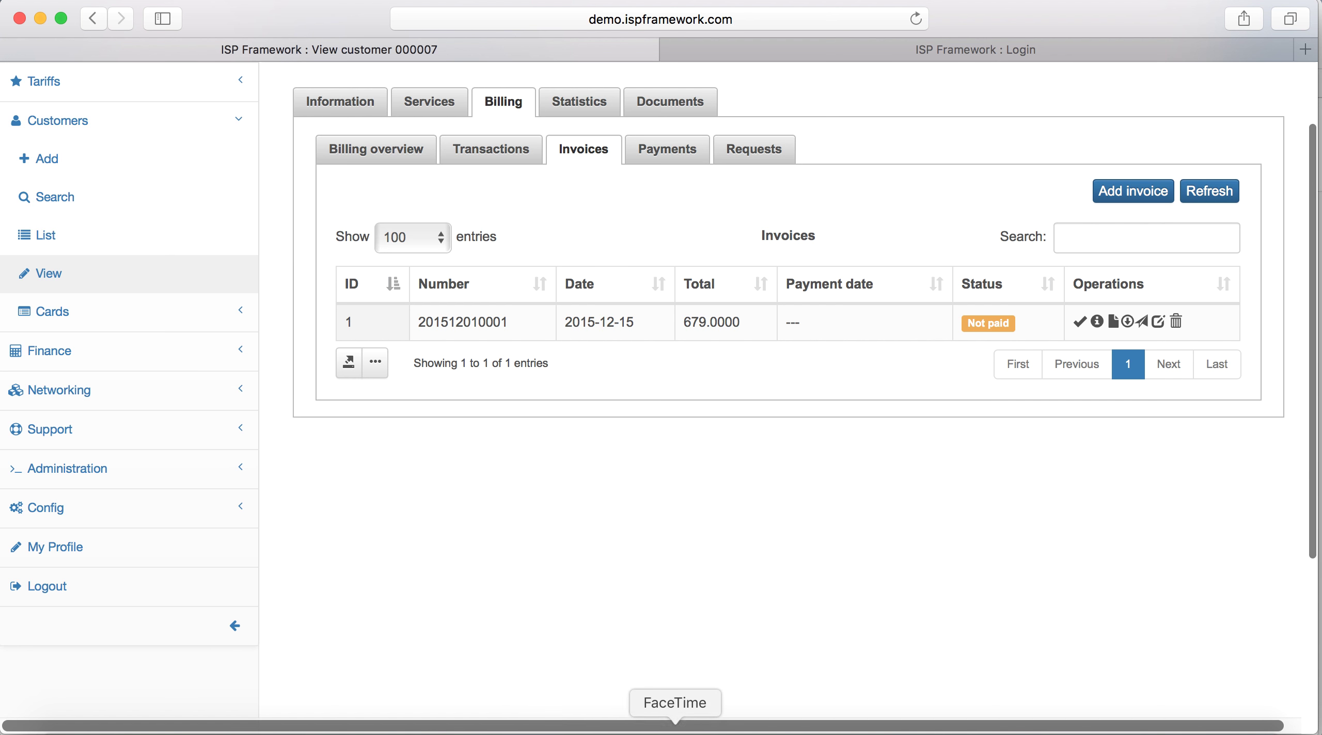
# - Switch to Keynote, show the Payments slide, and return to the customer's invoices in Safari
pyautogui.click(728, 727)
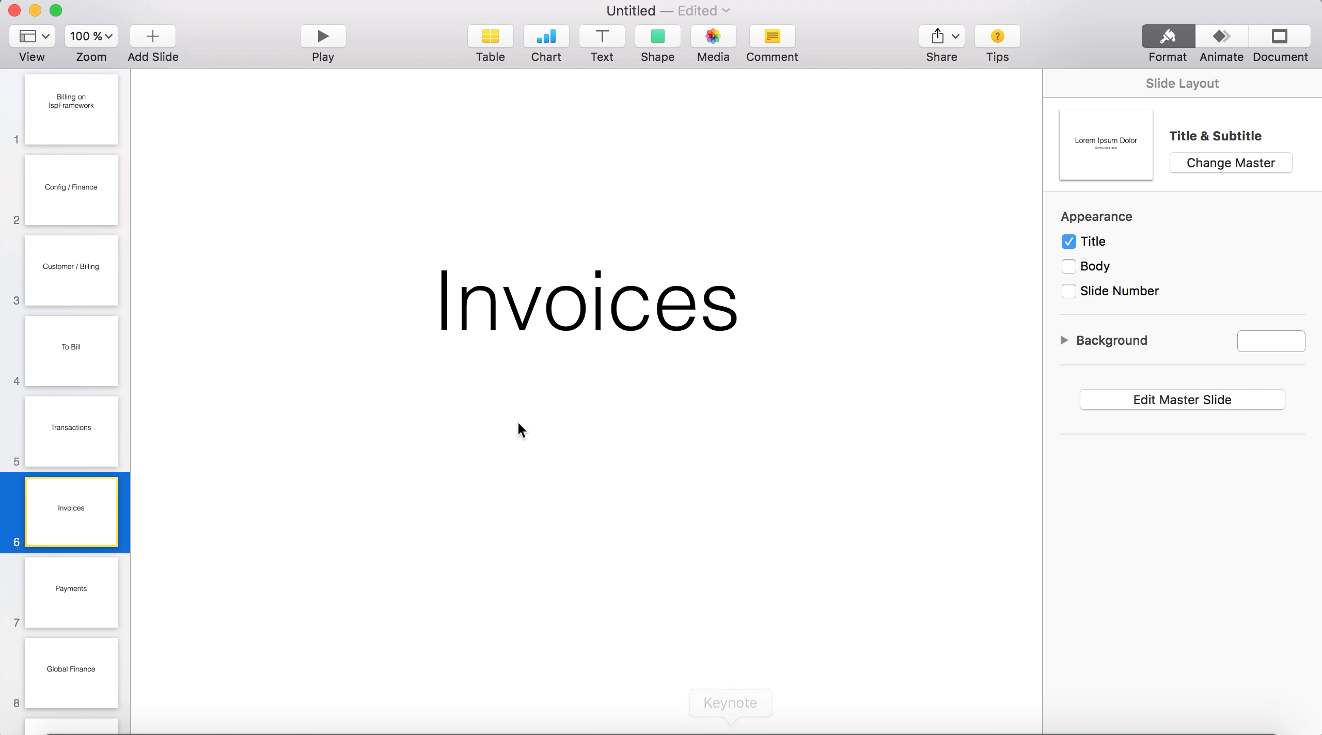
pyautogui.click(110, 562)
pyautogui.click(184, 726)
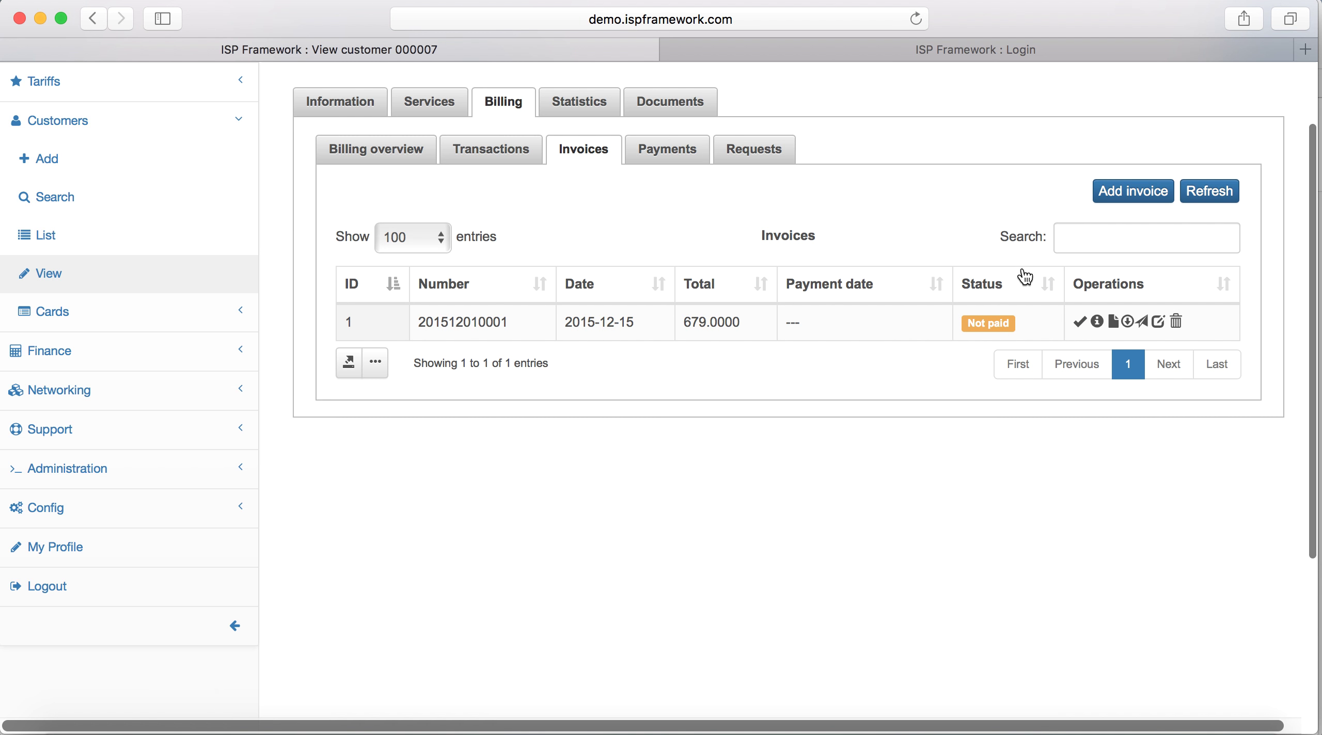
# - Add a cash payment of 679 for the unpaid invoice with a generated receipt number, comment test payment and payer unknown
pyautogui.click(1082, 330)
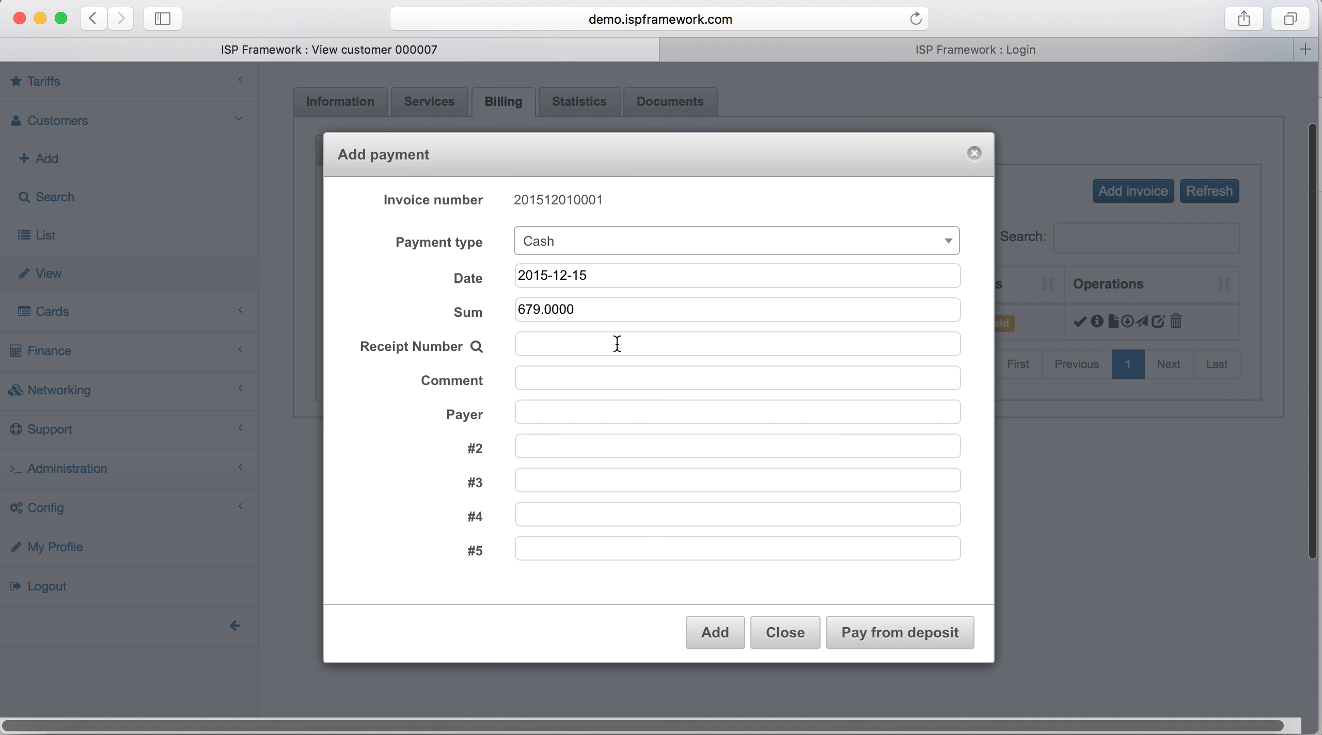
pyautogui.click(475, 346)
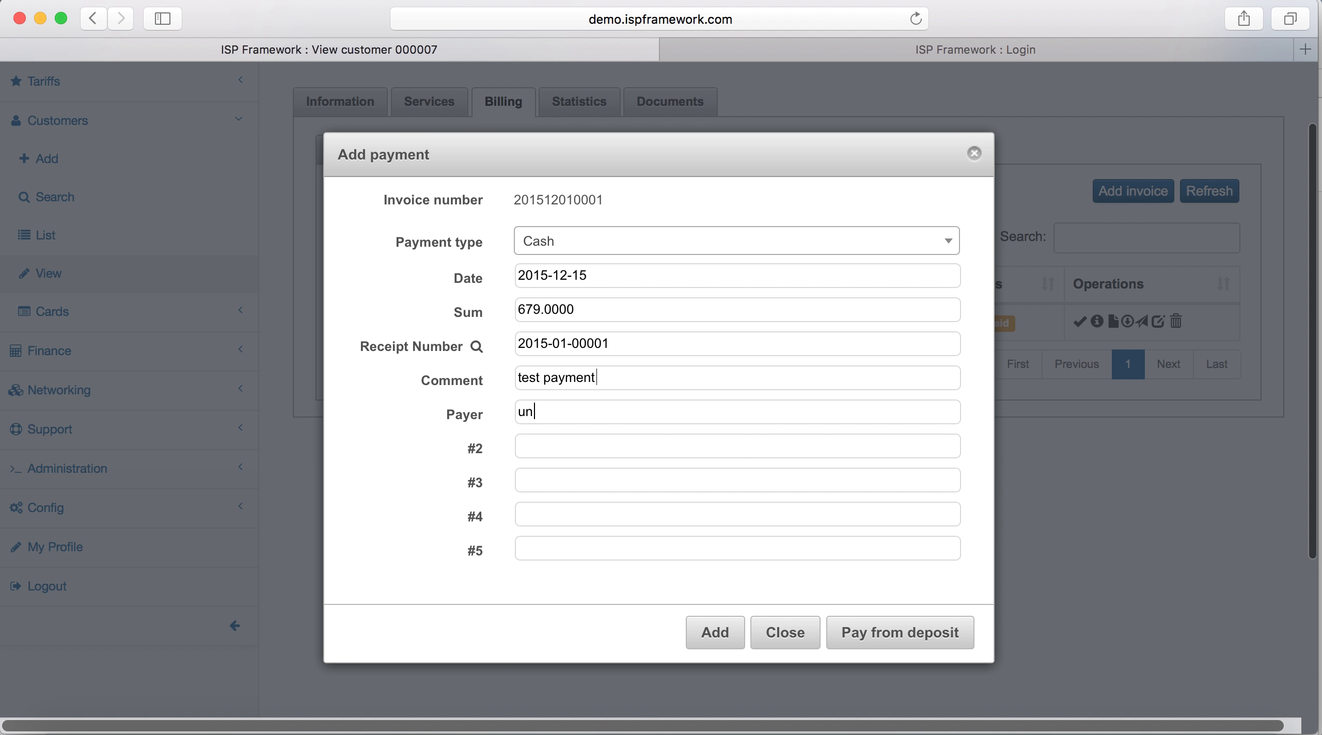
pyautogui.press('BackSpace')
pyautogui.press('BackSpace')
pyautogui.scroll(-1, 756, 464)
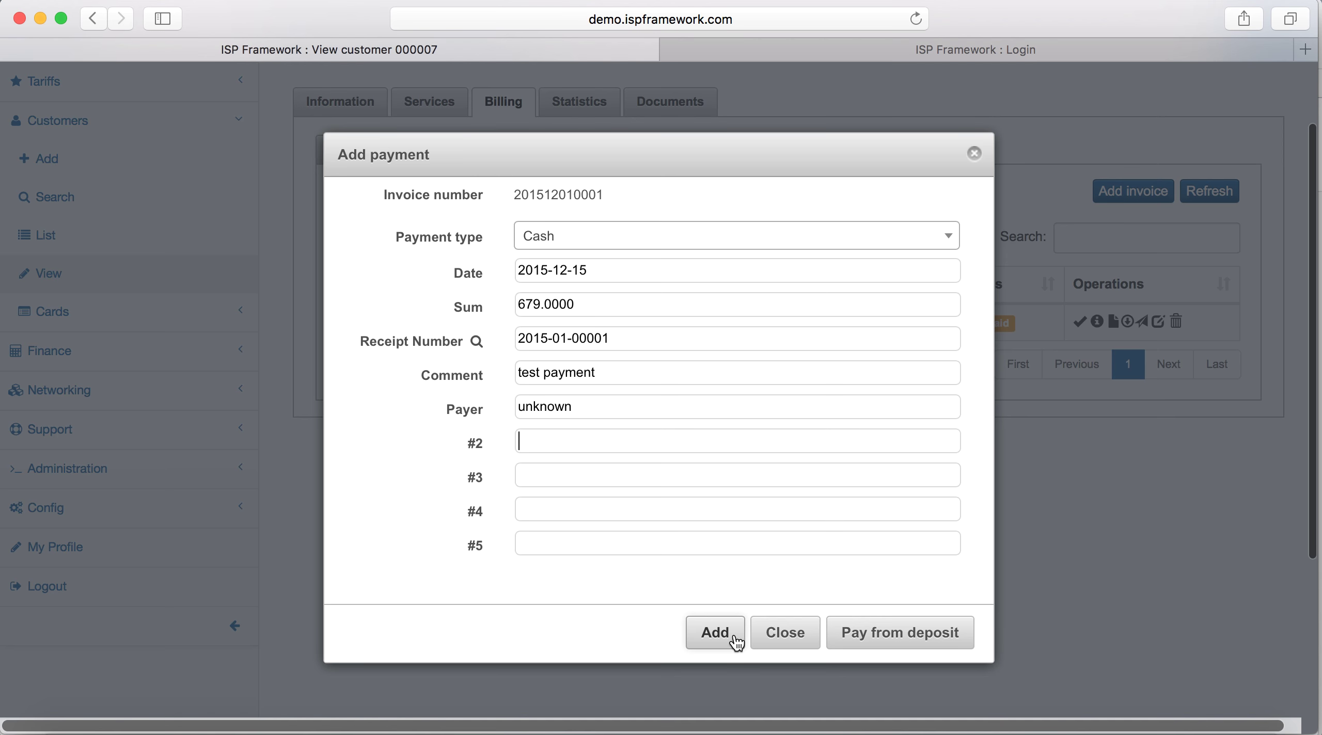
pyautogui.click(729, 636)
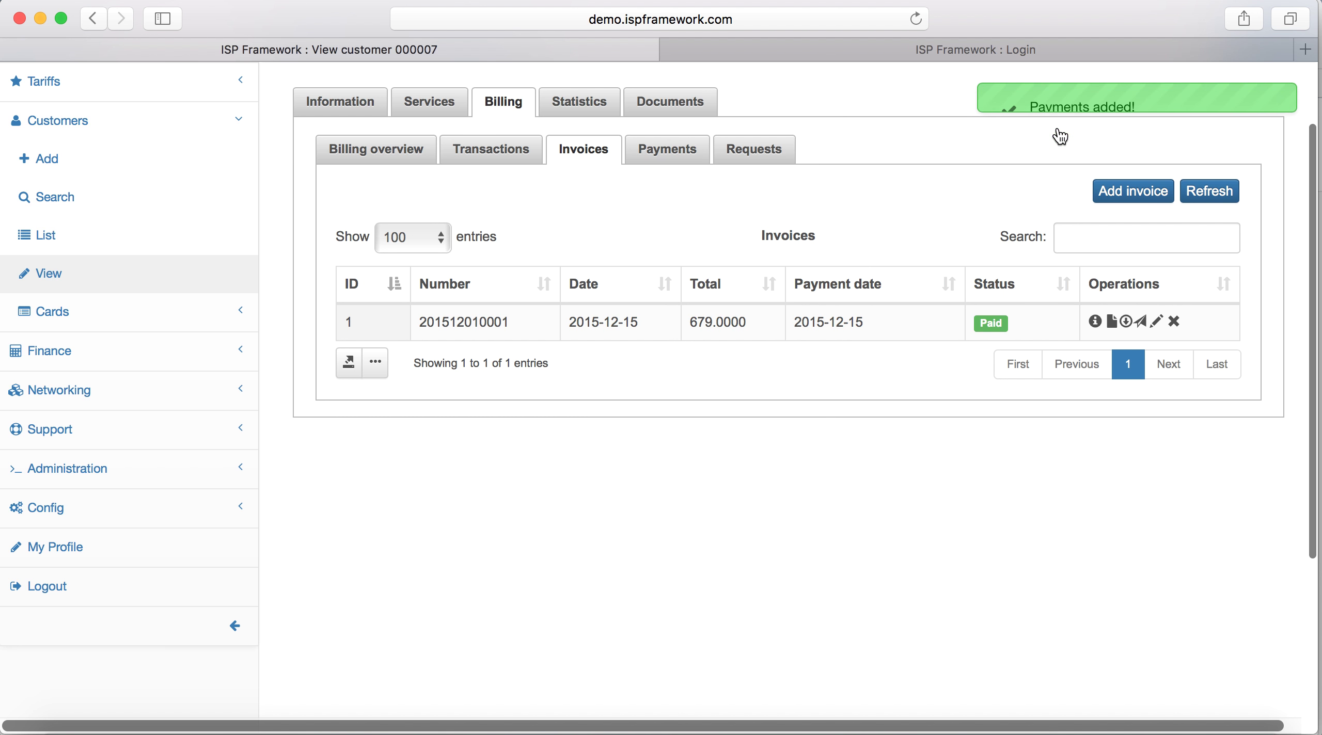
# - View the paid invoice's details, close them, and open the customer's payments
pyautogui.click(1095, 324)
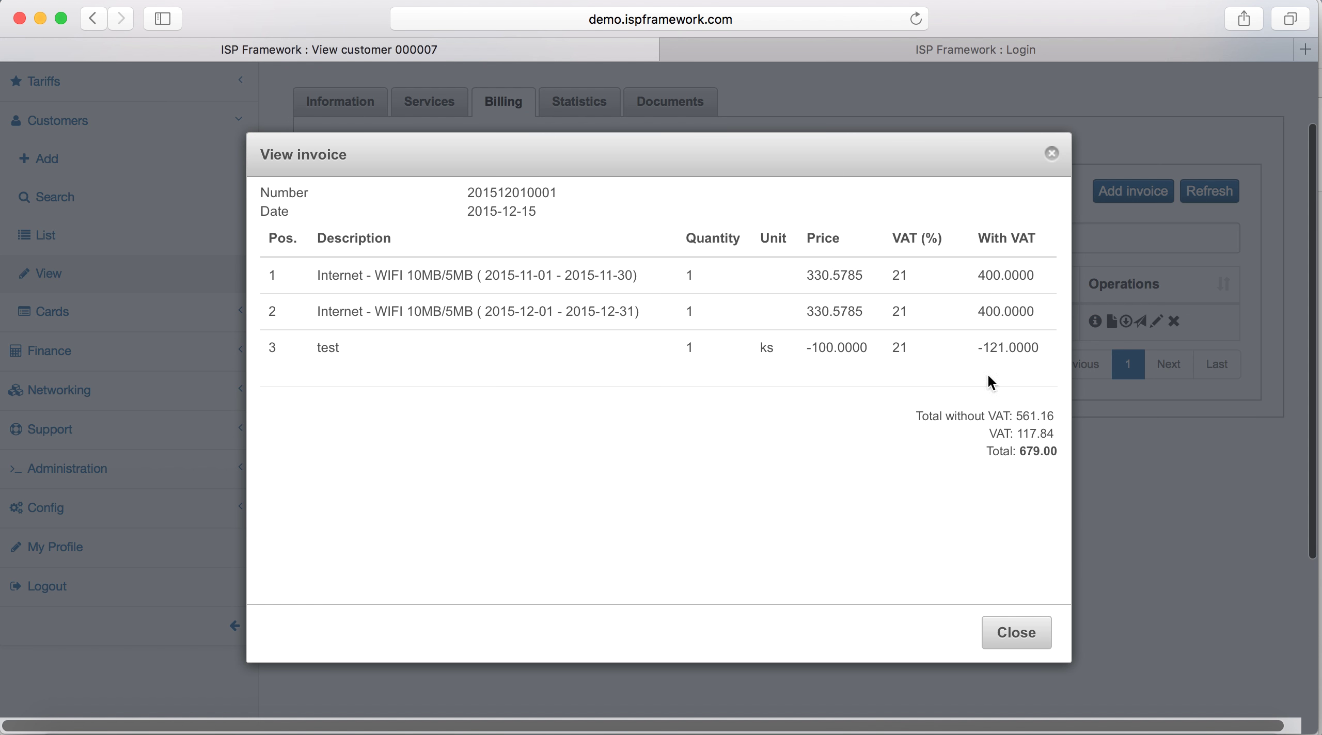
pyautogui.click(1015, 633)
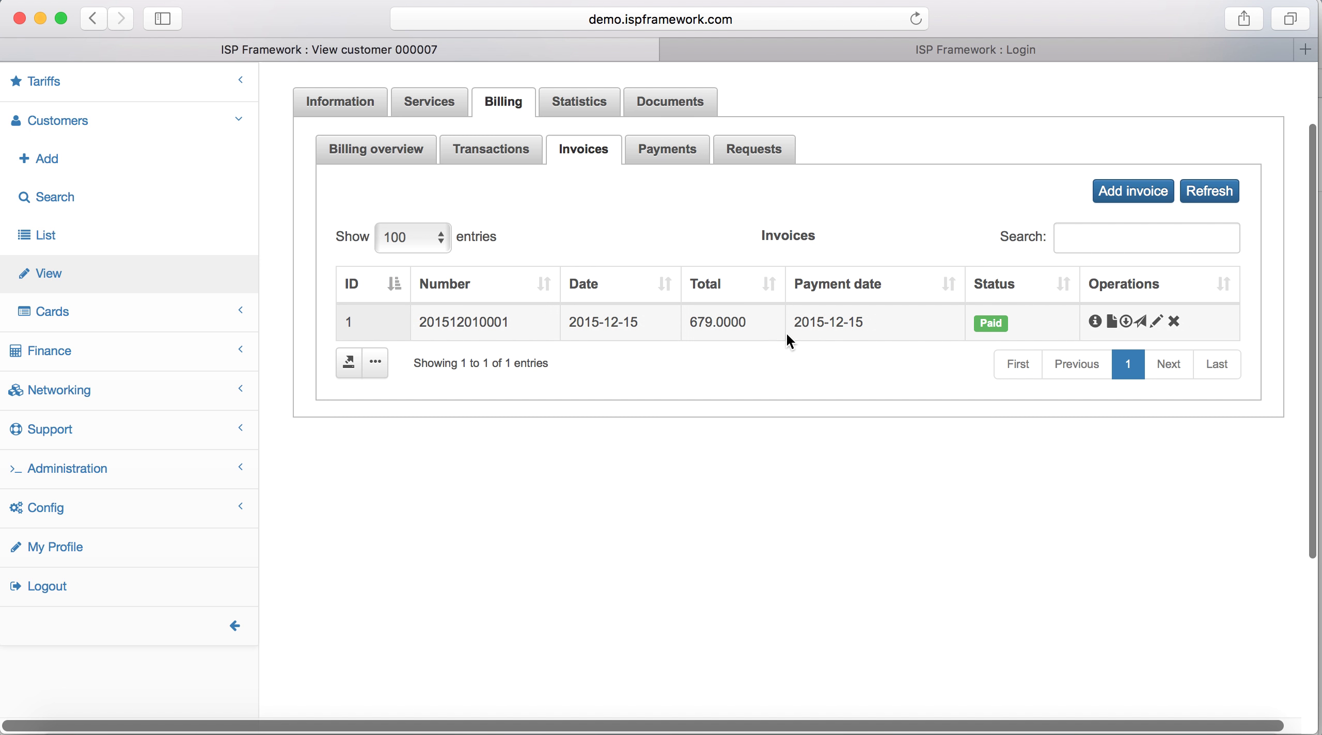
pyautogui.click(670, 156)
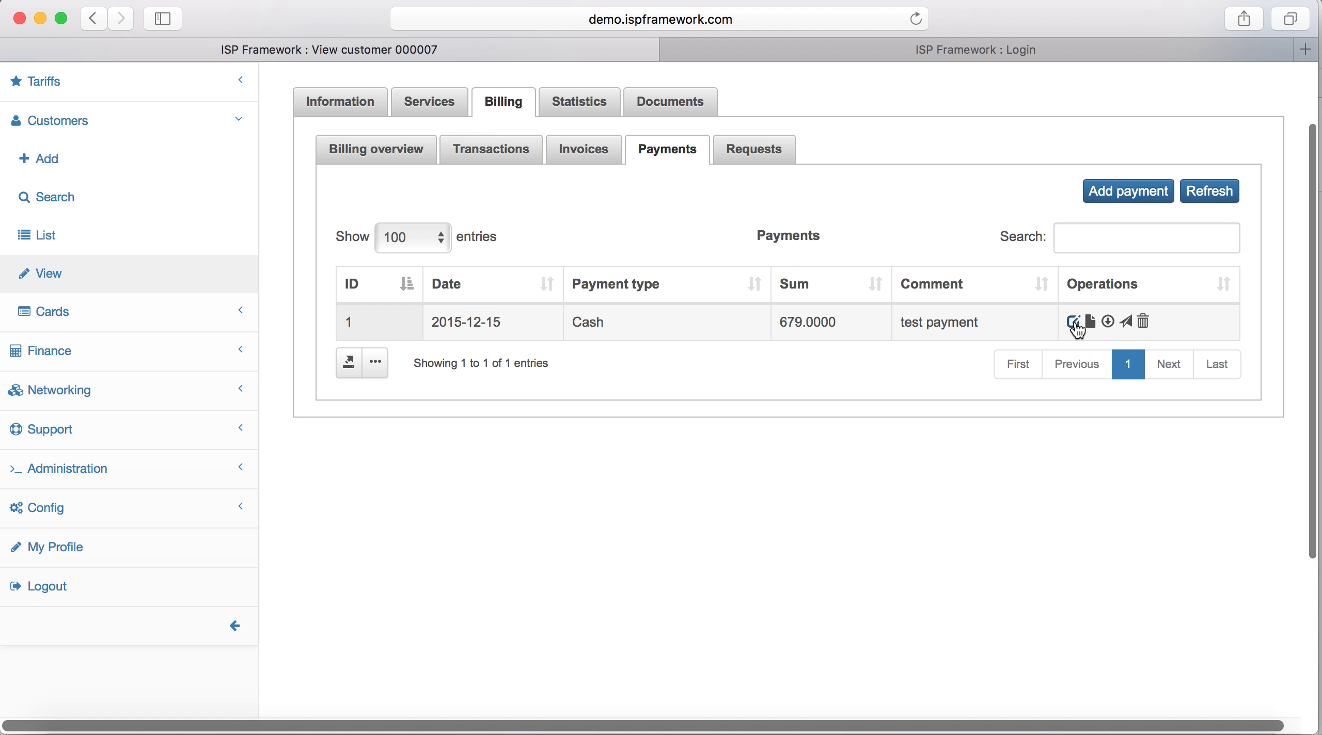
# - Change the 679 cash payment's type to Bank transfer and save the payment
pyautogui.click(1074, 323)
pyautogui.scroll(-1, 729, 405)
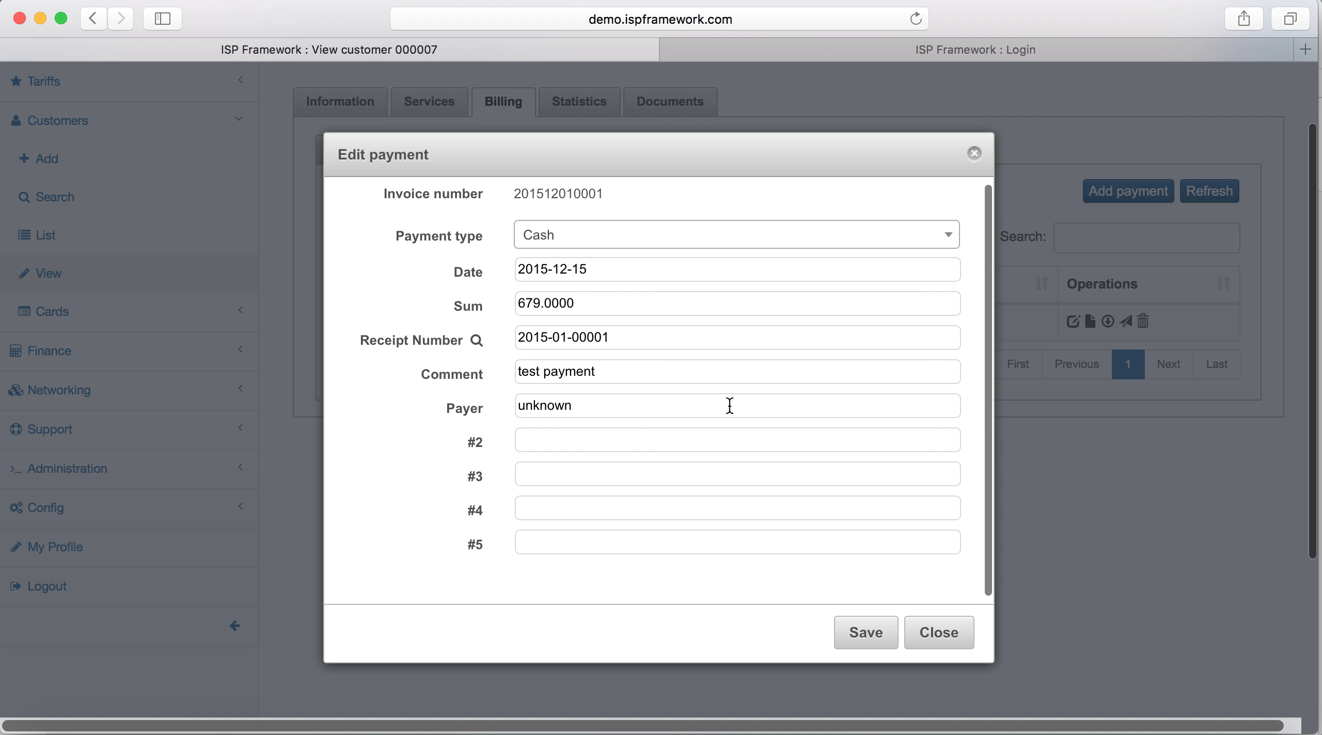
pyautogui.click(648, 243)
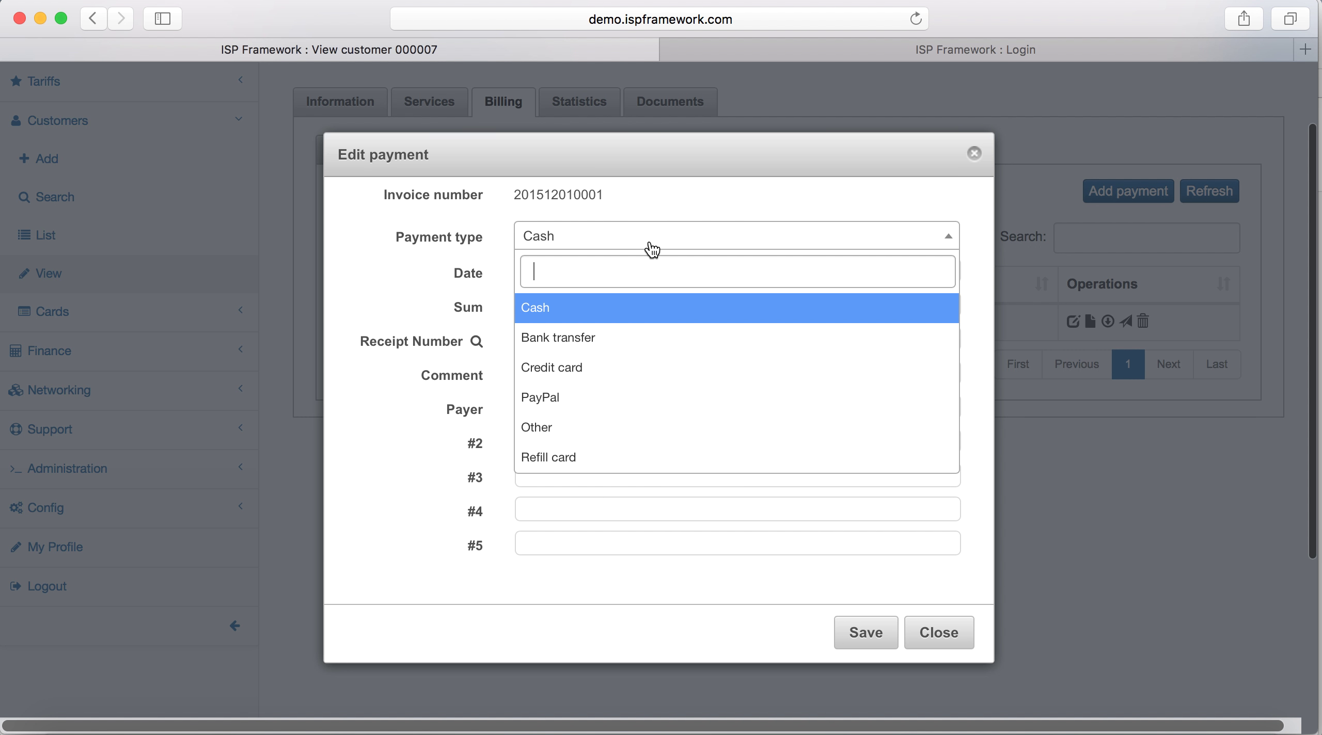
pyautogui.click(648, 344)
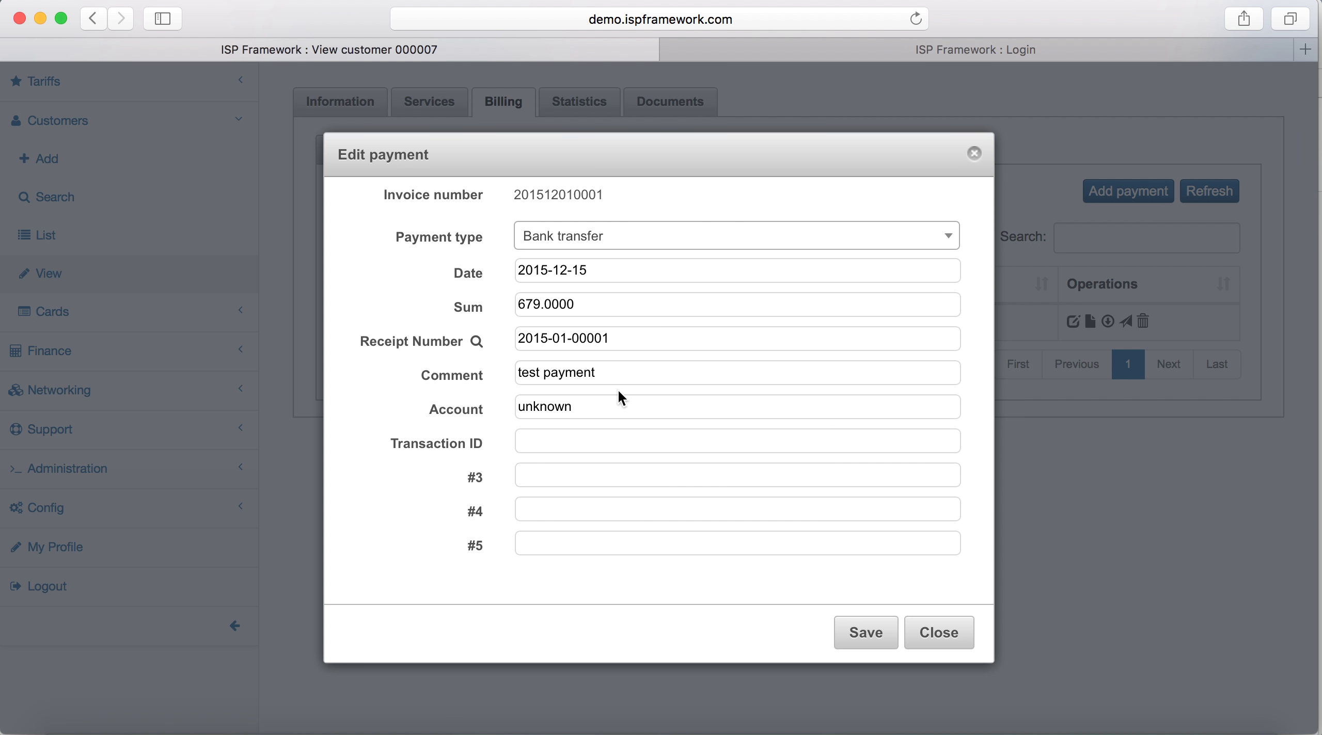
pyautogui.doubleClick(612, 409)
pyautogui.click(863, 630)
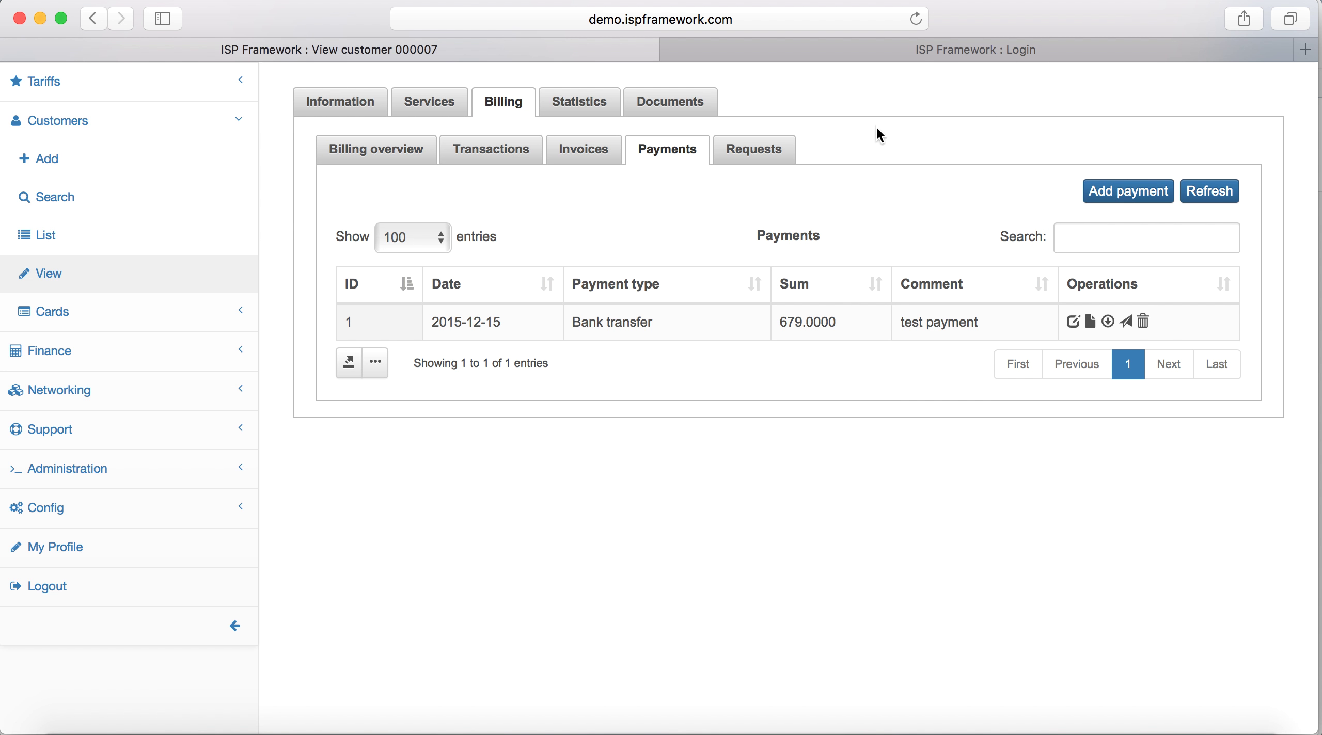
# - Add a cash payment of 100 for the customer with a generated receipt number and the comment demo payment
pyautogui.click(1104, 196)
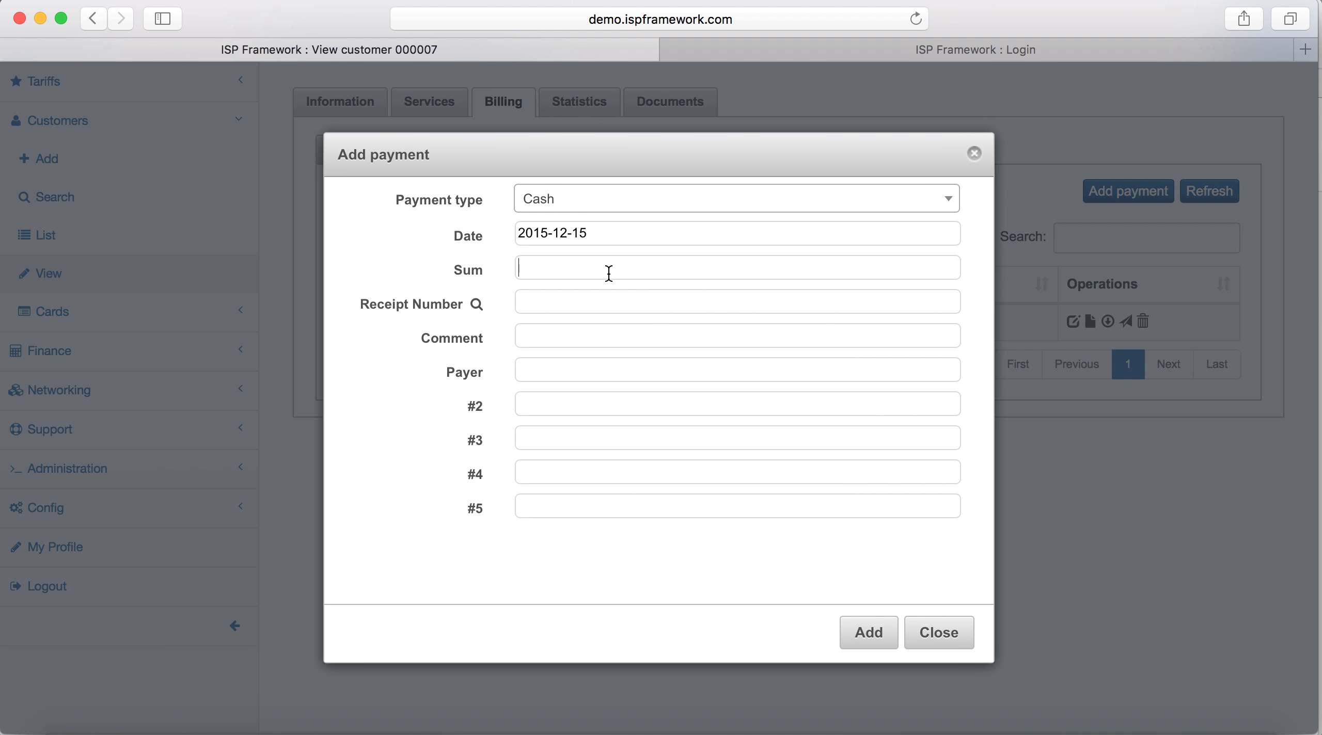
pyautogui.write('100')
pyautogui.click(476, 304)
pyautogui.click(558, 335)
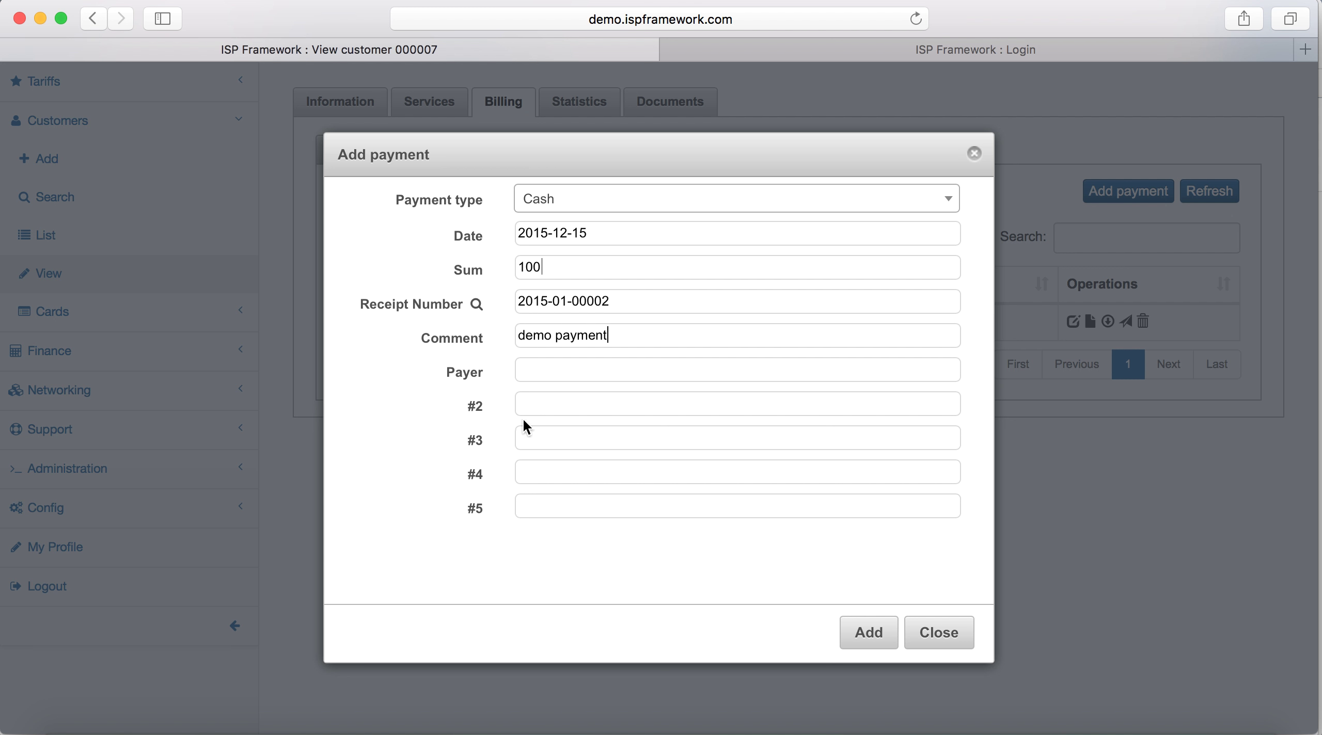
pyautogui.click(863, 634)
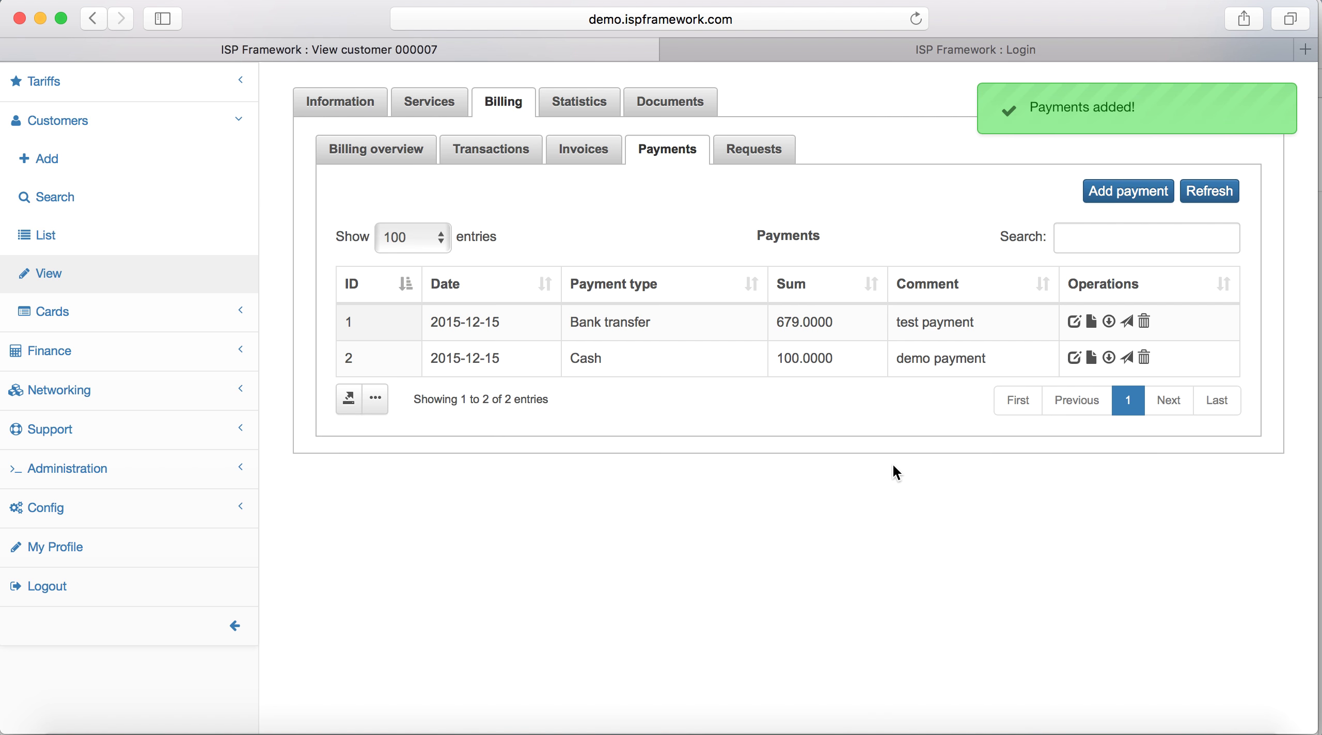
# - Check the customer's transactions and the deposit amount in the billing overview
pyautogui.click(582, 152)
pyautogui.click(500, 152)
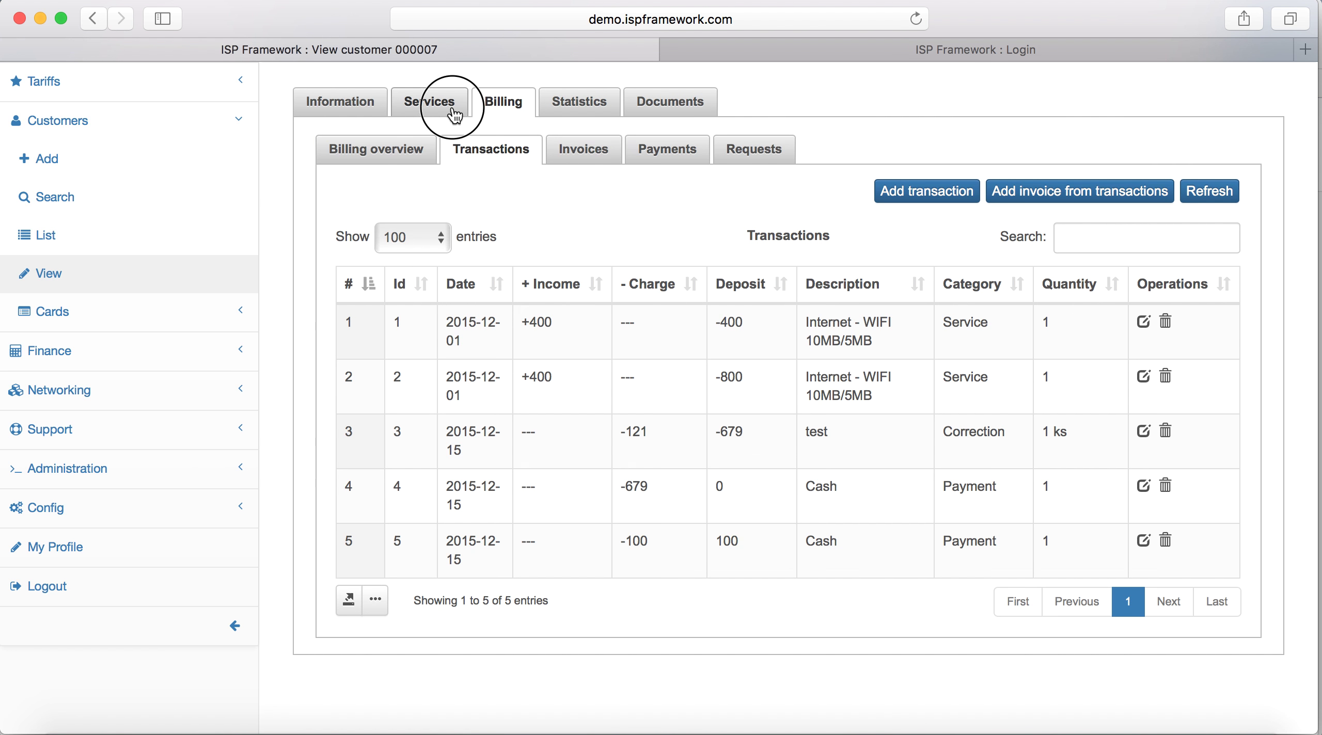
pyautogui.click(428, 100)
pyautogui.click(486, 108)
pyautogui.moveTo(498, 202); pyautogui.dragTo(569, 201)
pyautogui.click(568, 204)
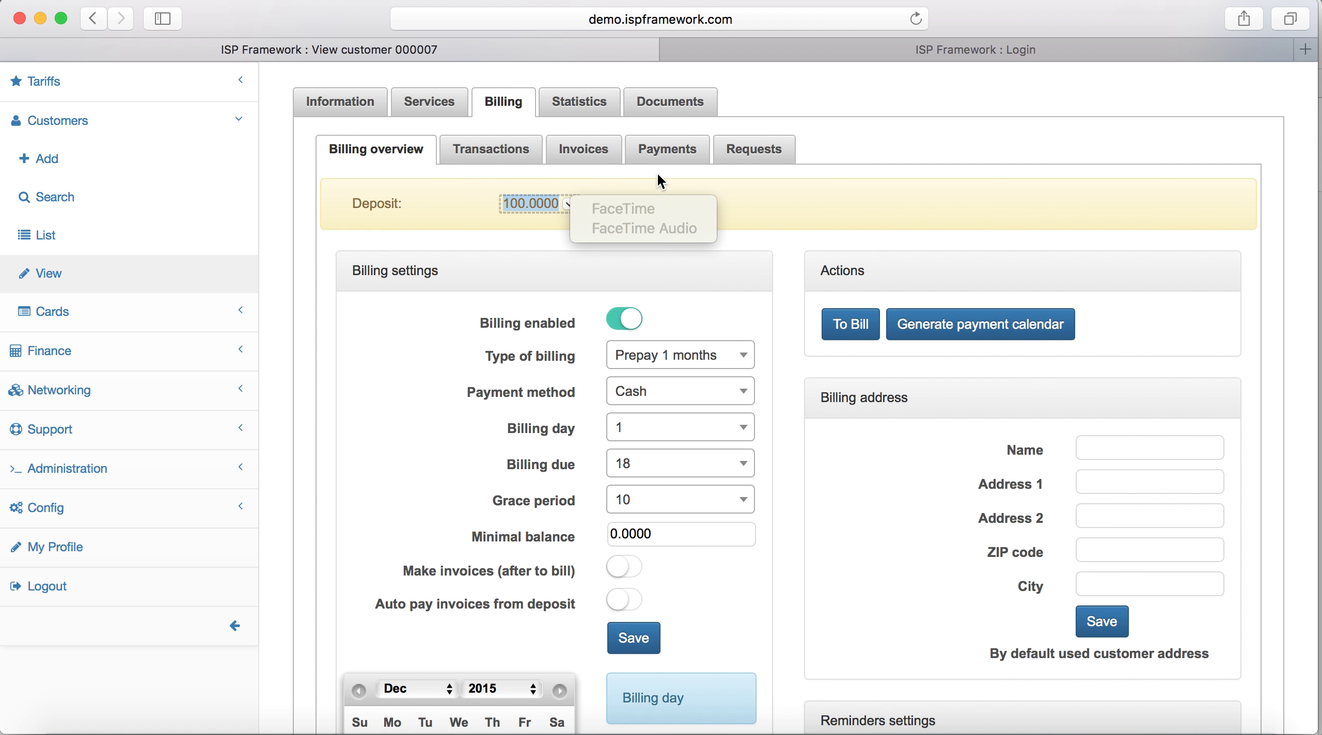
pyautogui.click(659, 180)
pyautogui.click(603, 196)
# - Compare the sum of the demo payment with the payment charges in the customer's transactions
pyautogui.click(672, 158)
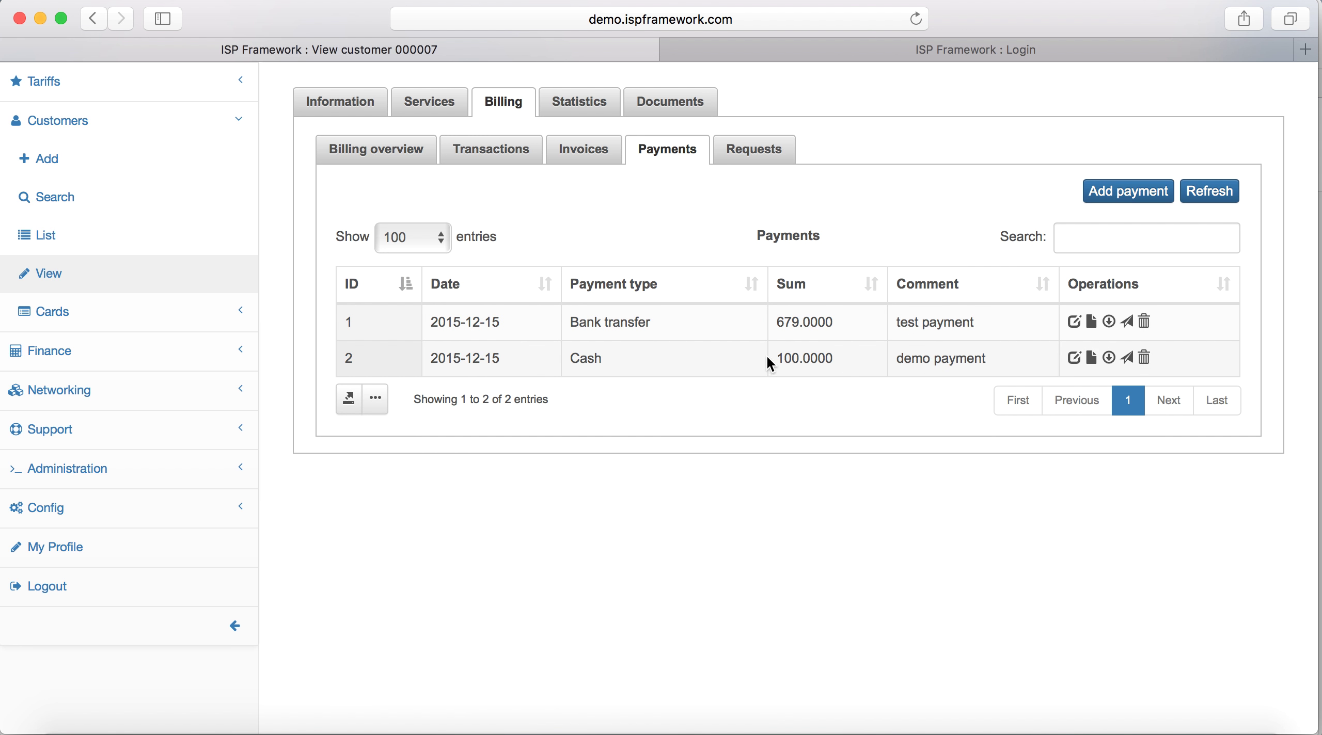
pyautogui.moveTo(774, 358); pyautogui.dragTo(846, 357)
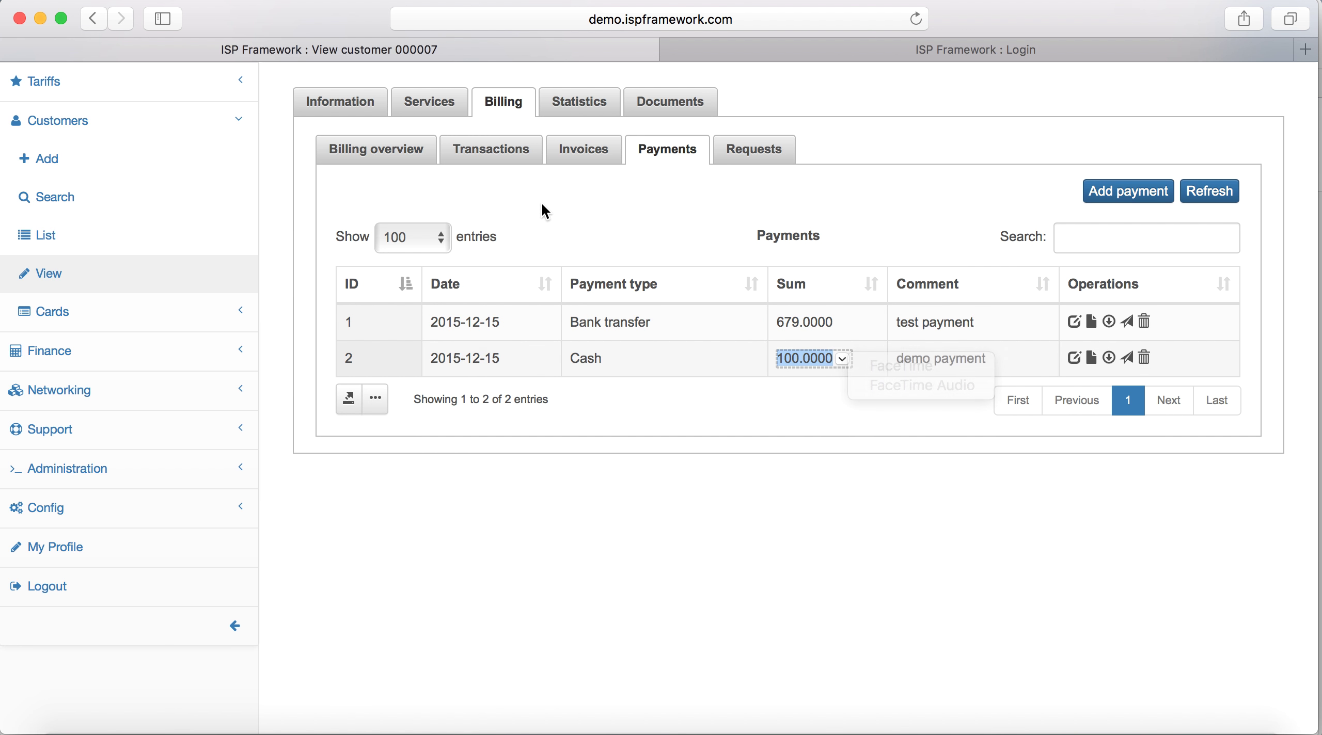
pyautogui.click(499, 167)
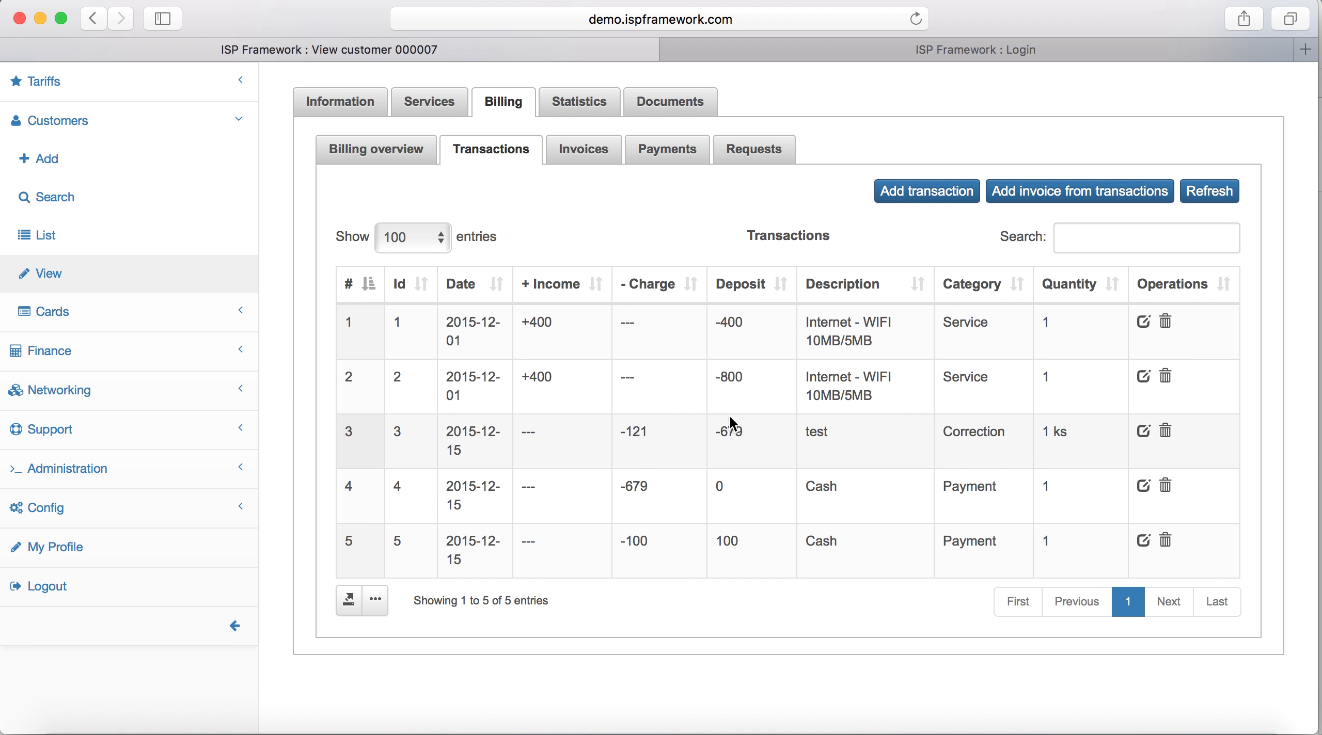
pyautogui.moveTo(617, 485); pyautogui.dragTo(678, 492)
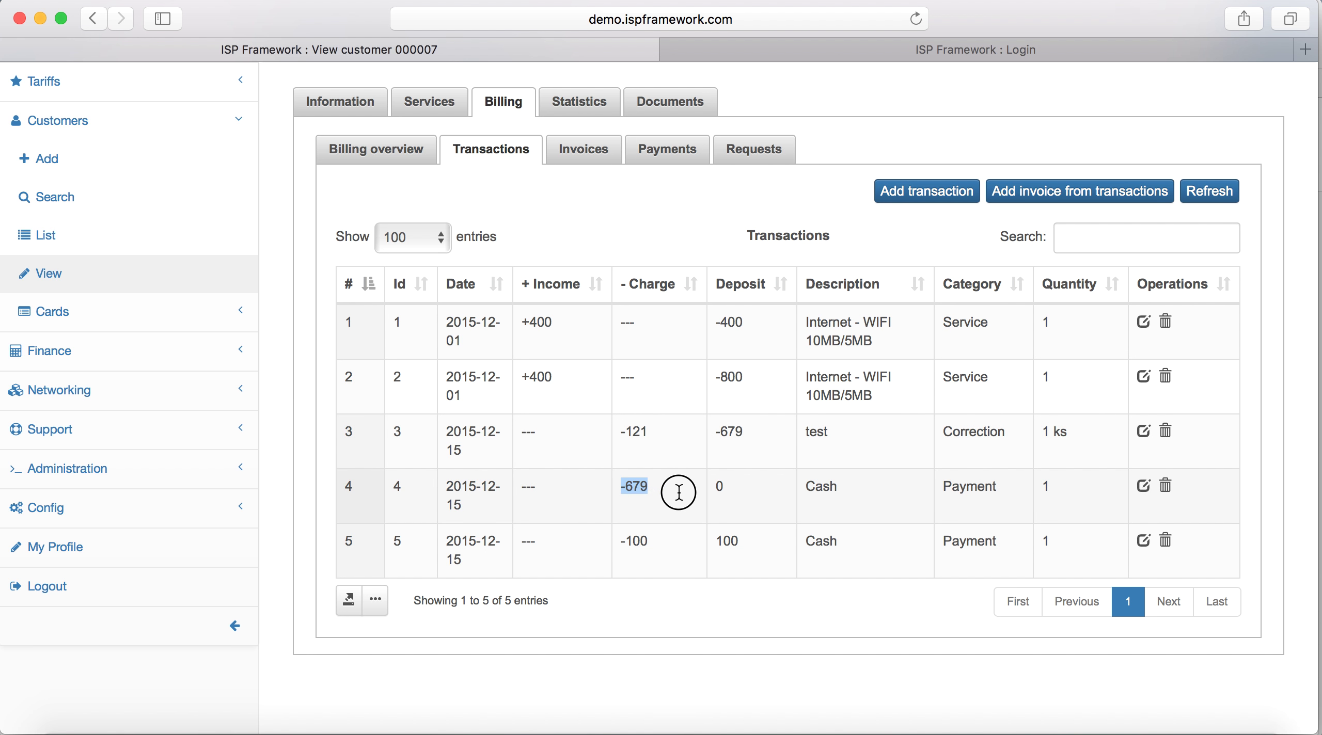
pyautogui.click(678, 492)
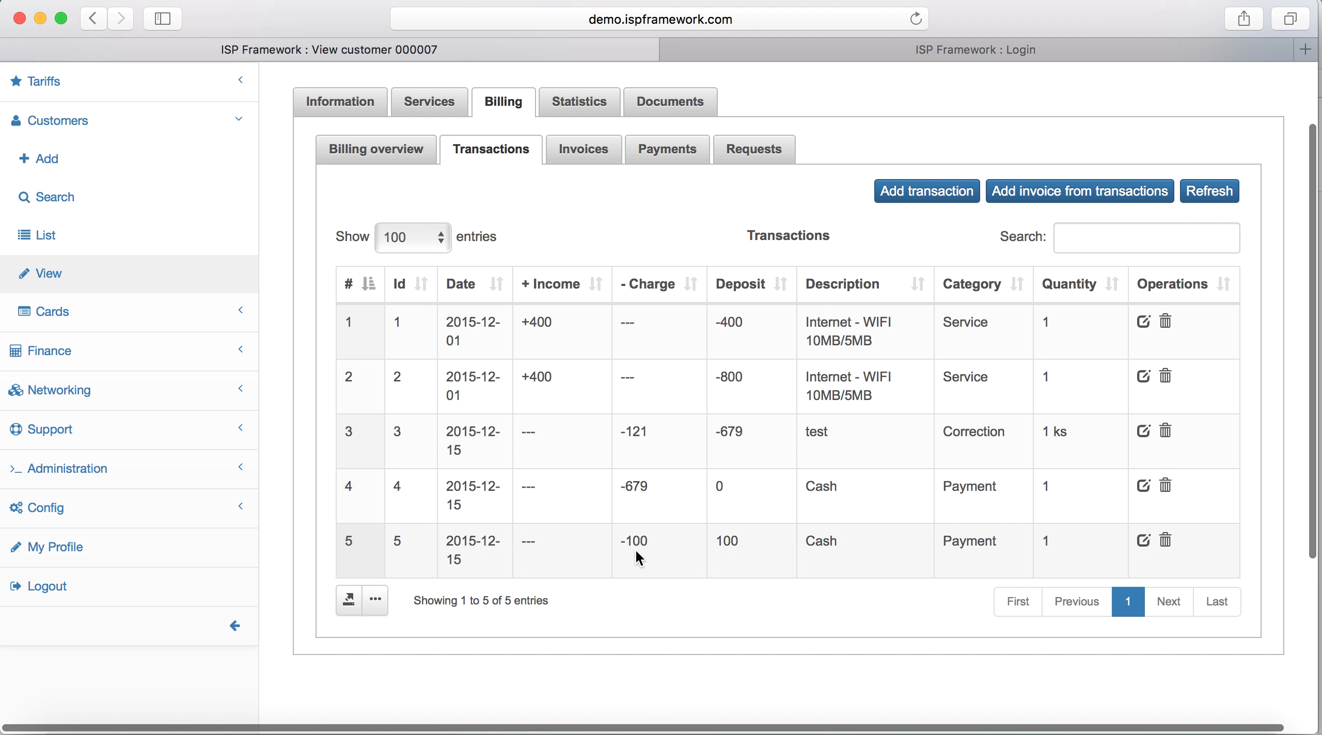
pyautogui.moveTo(620, 541); pyautogui.dragTo(678, 542)
pyautogui.click(678, 543)
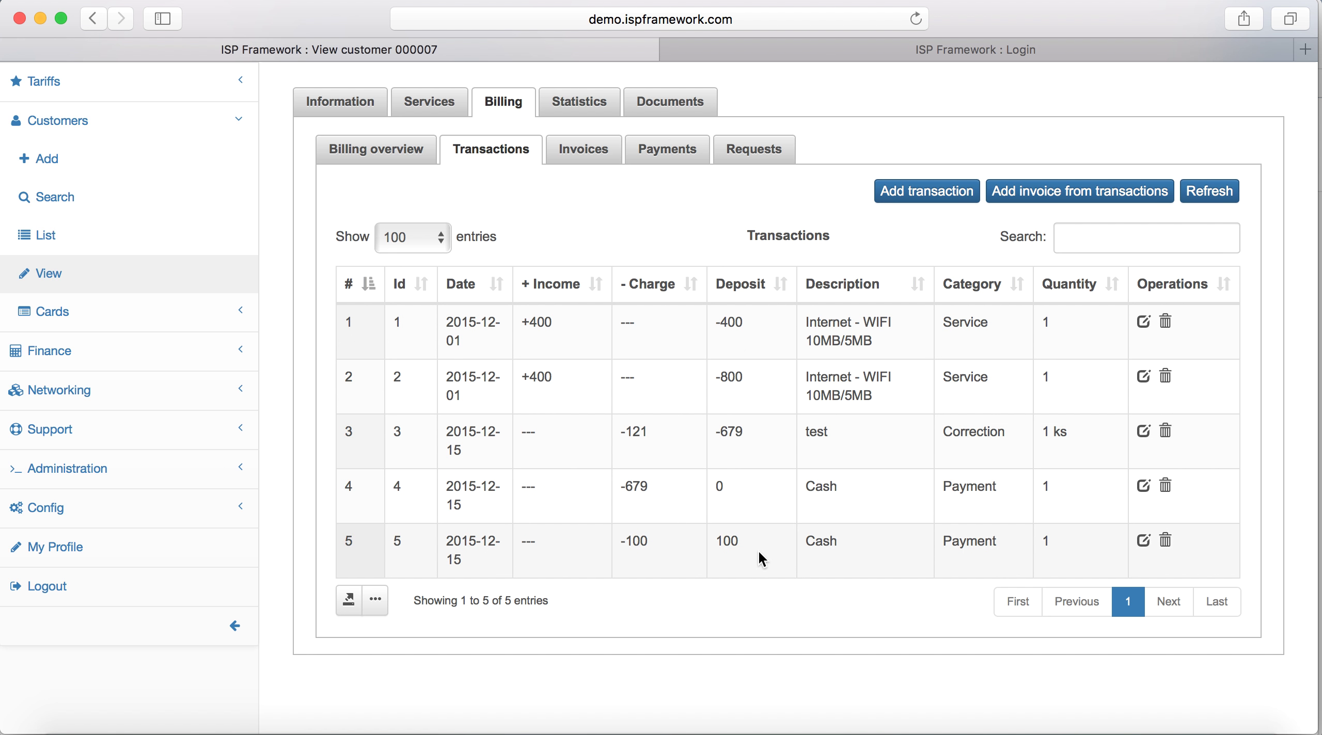
# - Switch to Keynote, show the Global Finance slide, and return to the customer's transactions in Safari
pyautogui.click(730, 729)
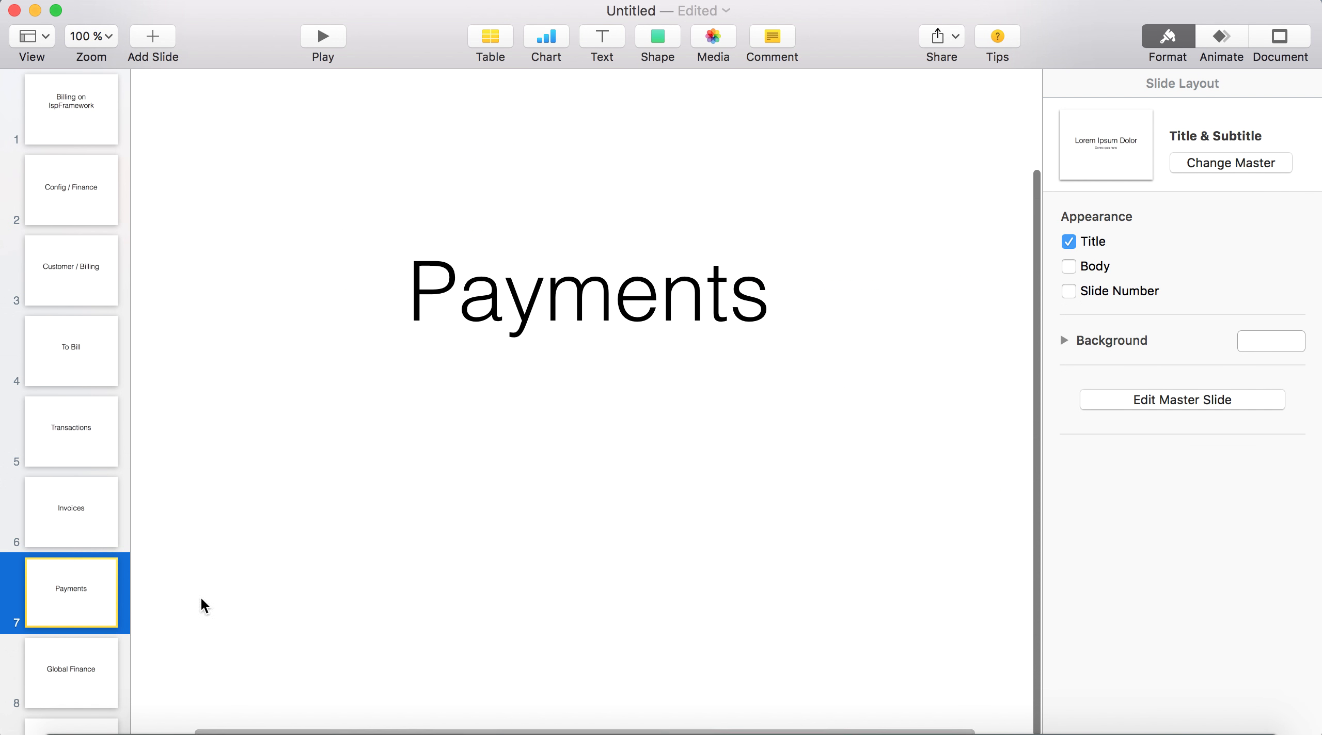
pyautogui.scroll(-1, 105, 608)
pyautogui.click(84, 628)
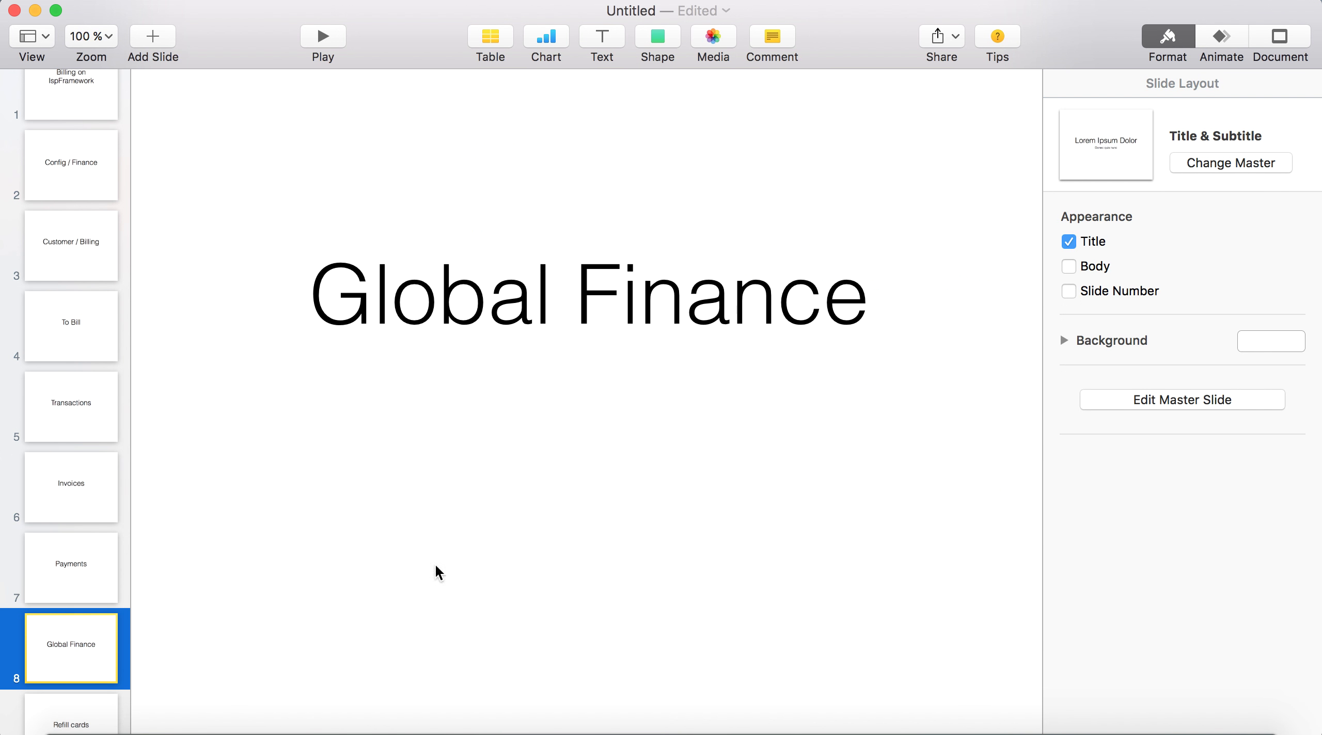
pyautogui.click(186, 728)
# - Look over the global finance dashboard and the transactions, invoices and payments of all customers
pyautogui.click(153, 128)
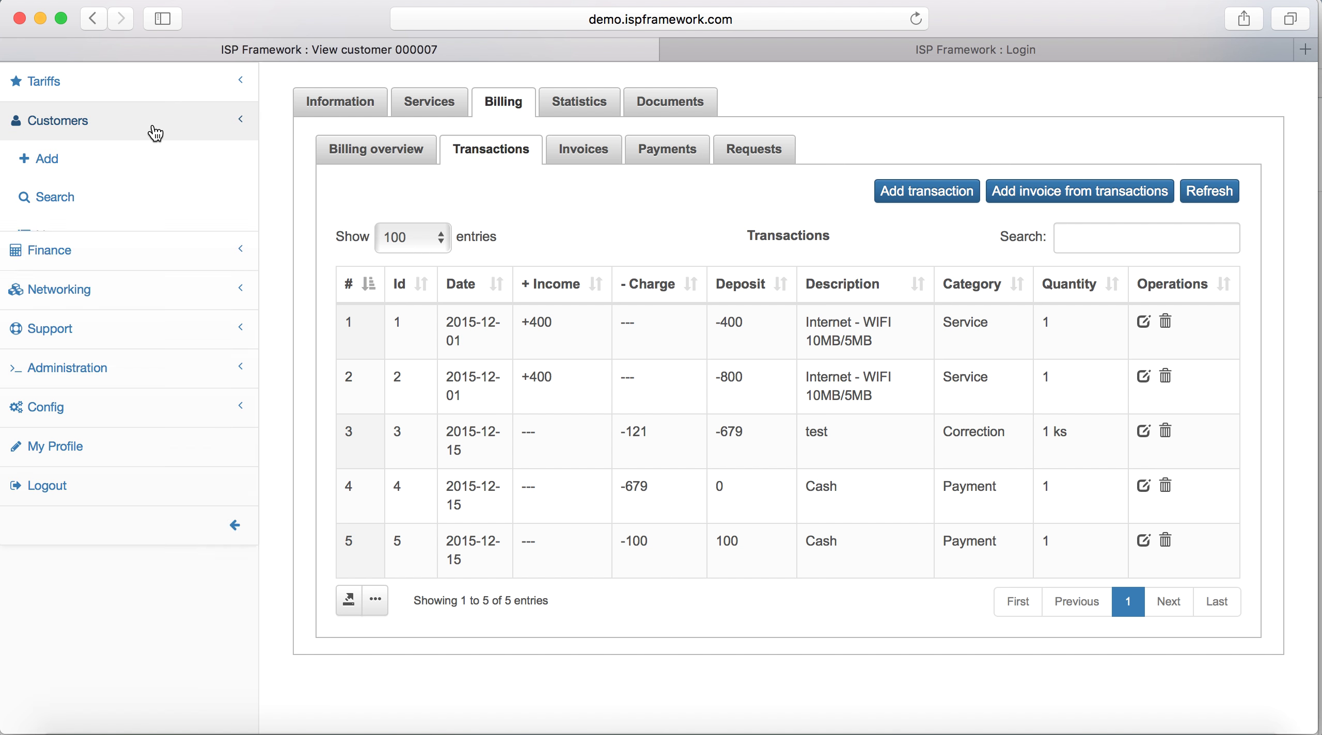
pyautogui.click(155, 165)
pyautogui.click(153, 200)
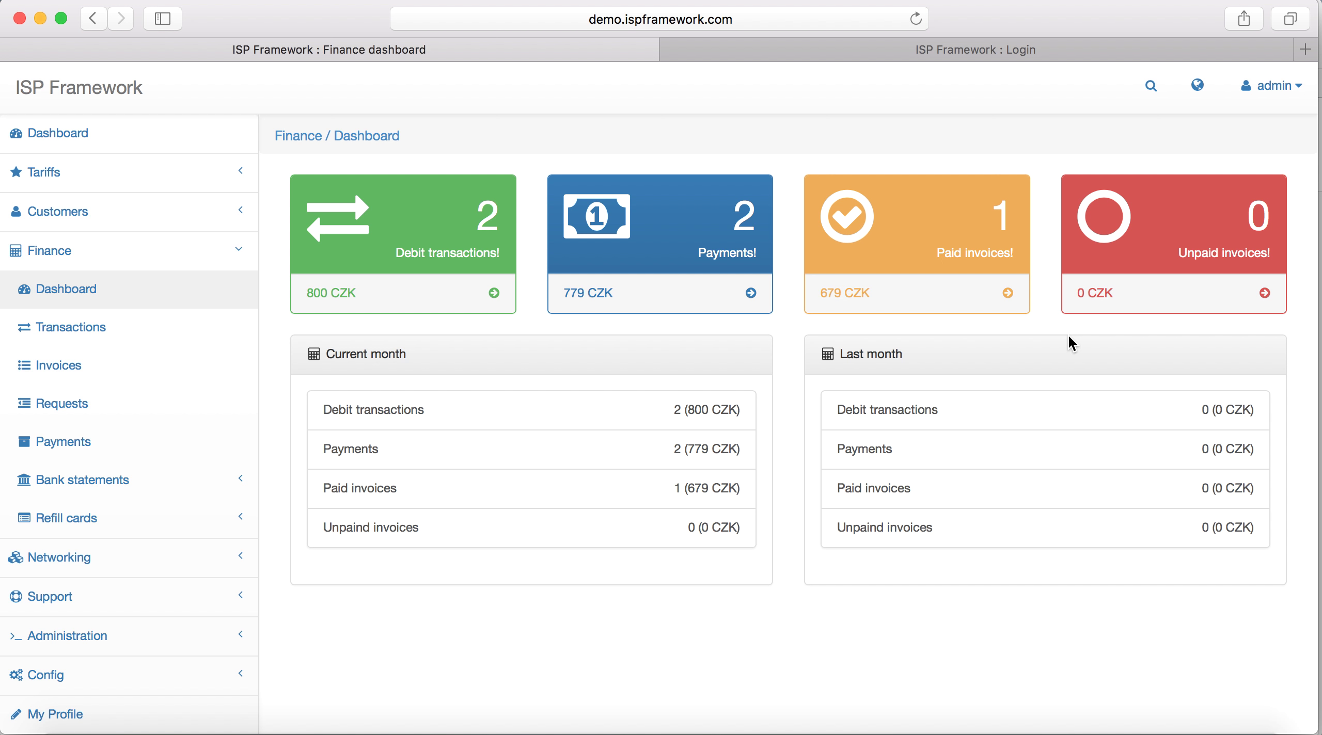
pyautogui.scroll(-2, 509, 384)
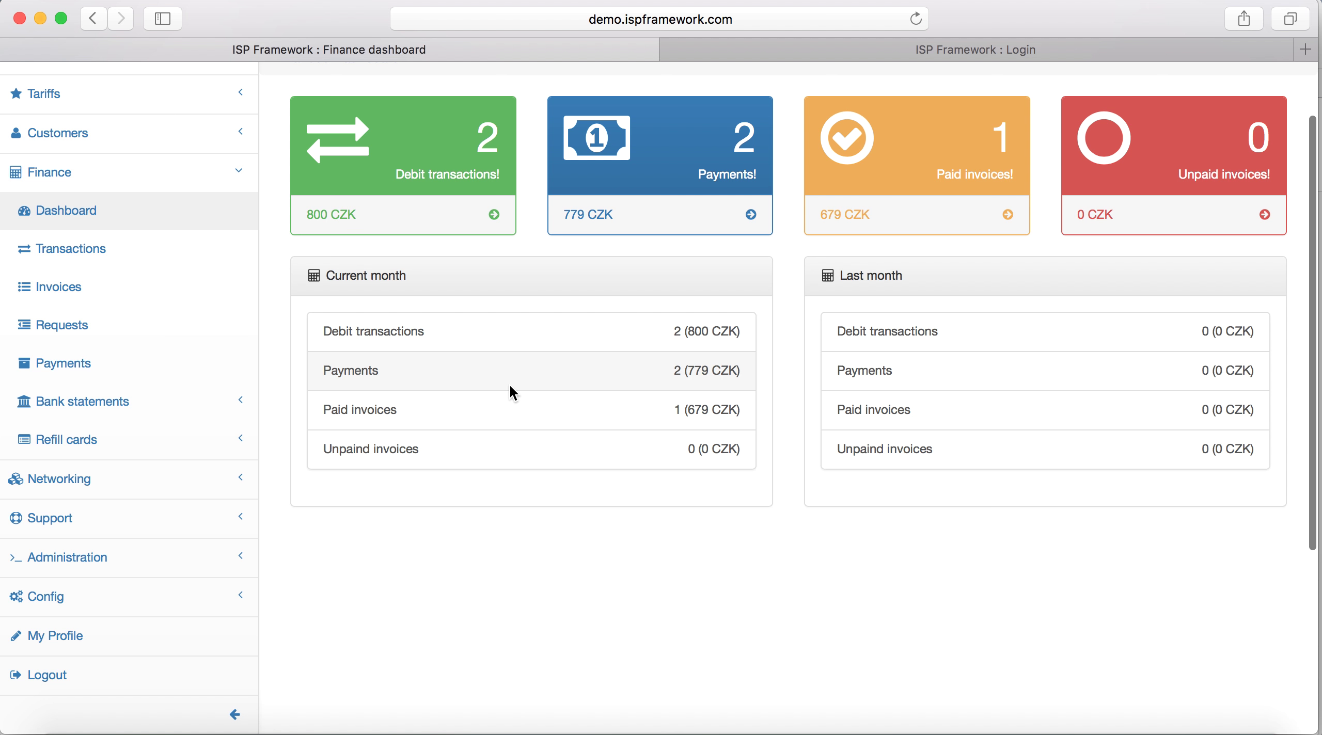
pyautogui.click(198, 321)
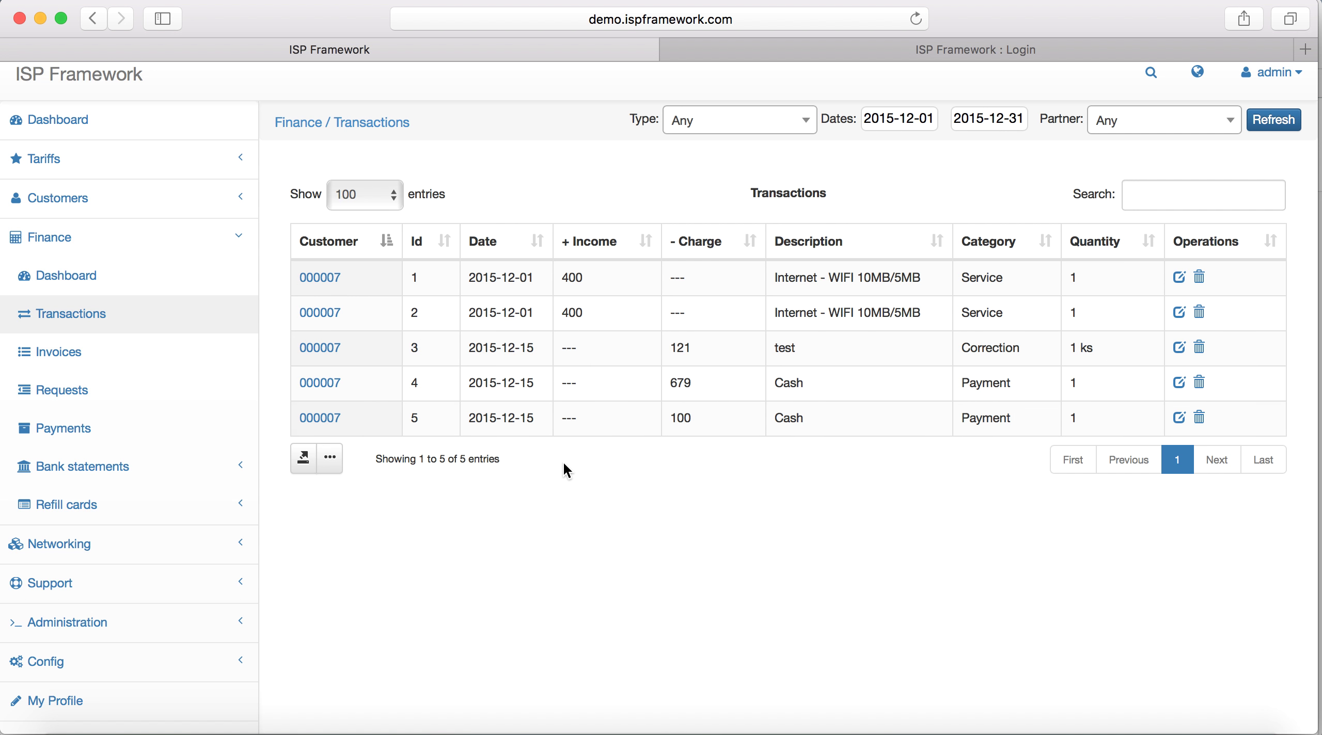
pyautogui.click(178, 349)
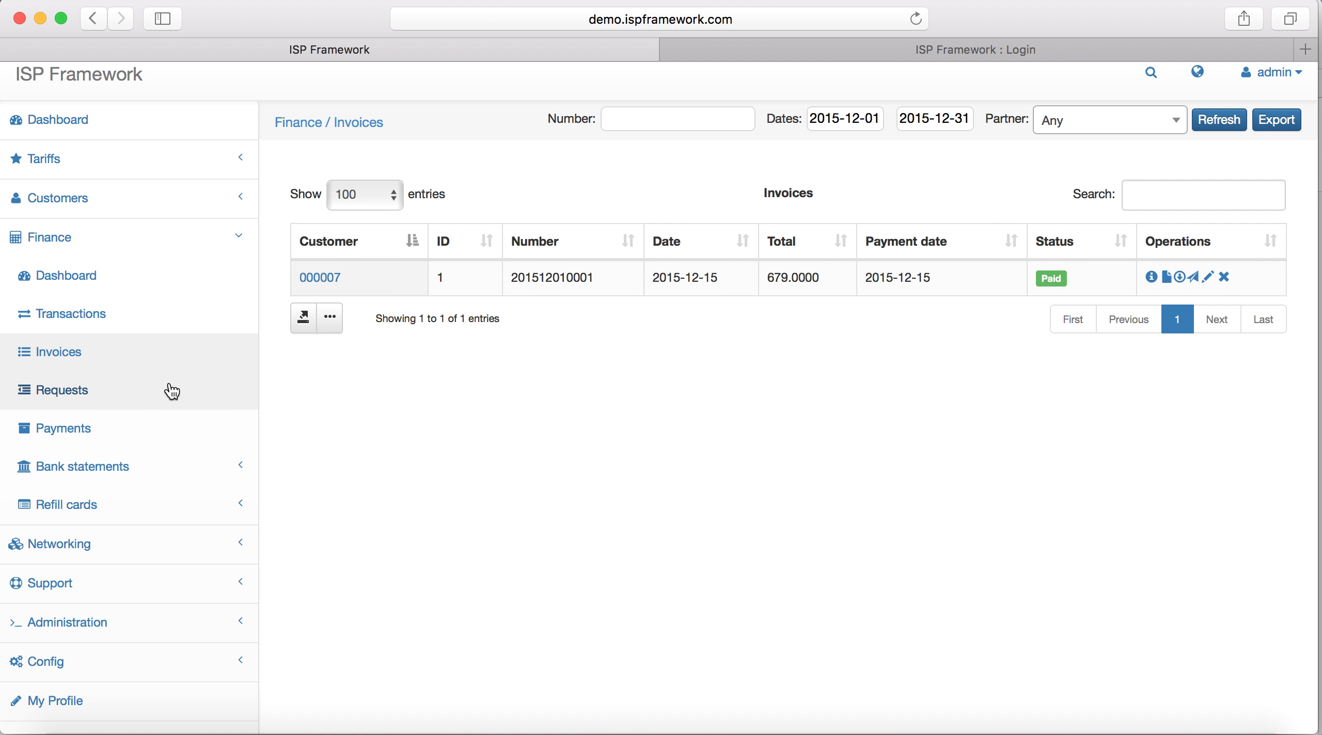
pyautogui.click(148, 439)
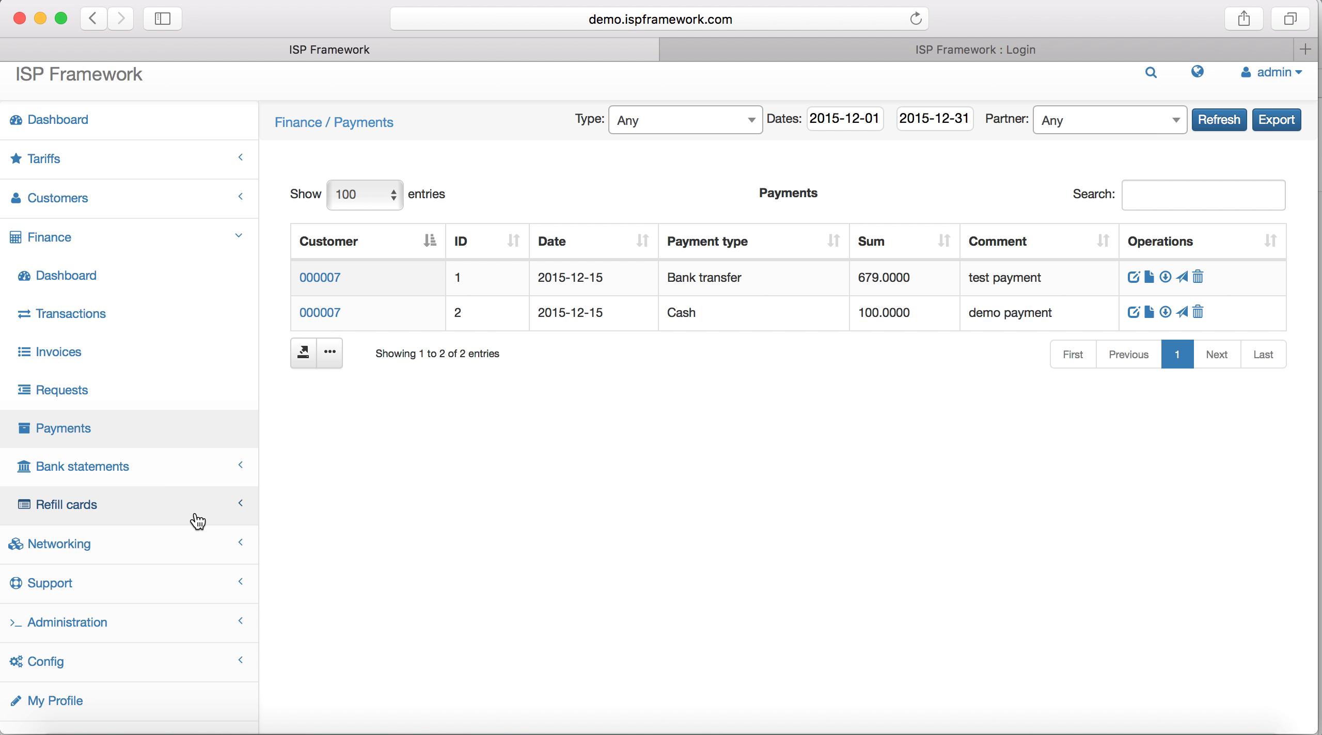
# - Switch to Keynote, show the Refill cards slide, and return to the finance payments in Safari
pyautogui.click(729, 729)
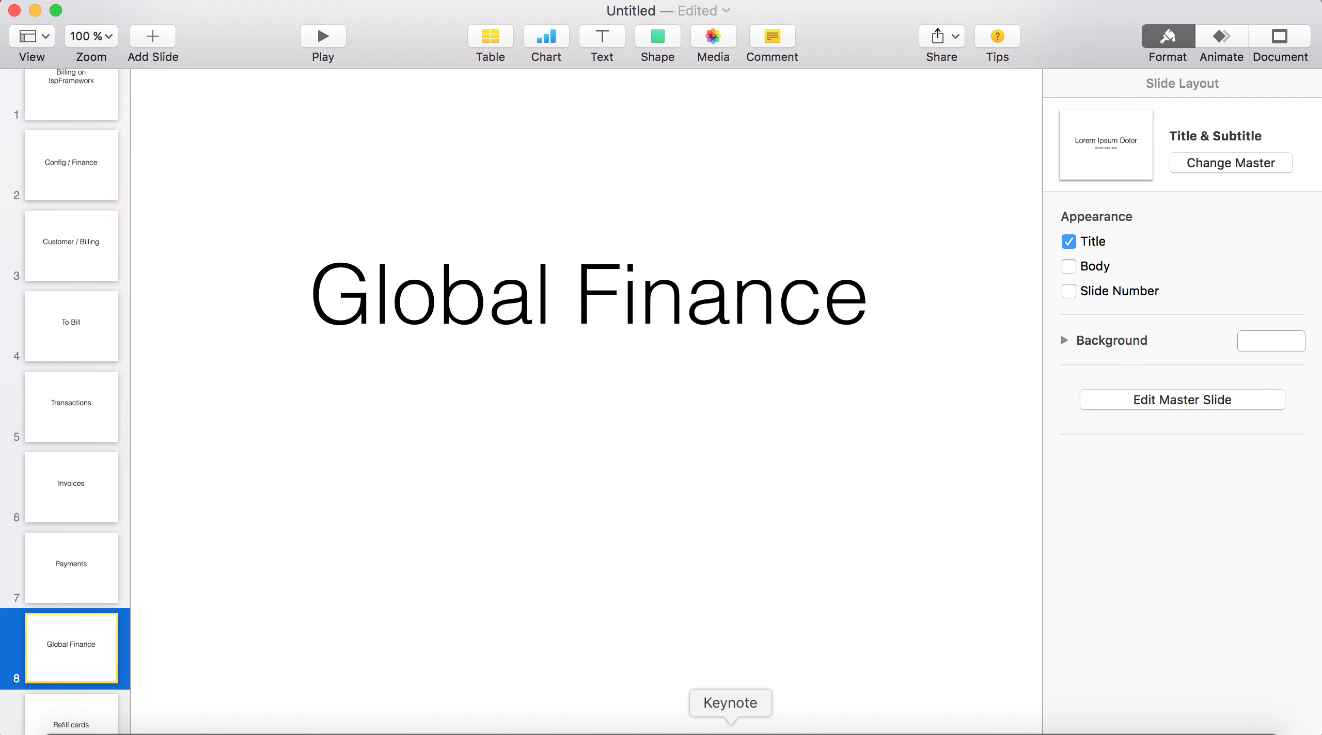
pyautogui.scroll(-3, 61, 625)
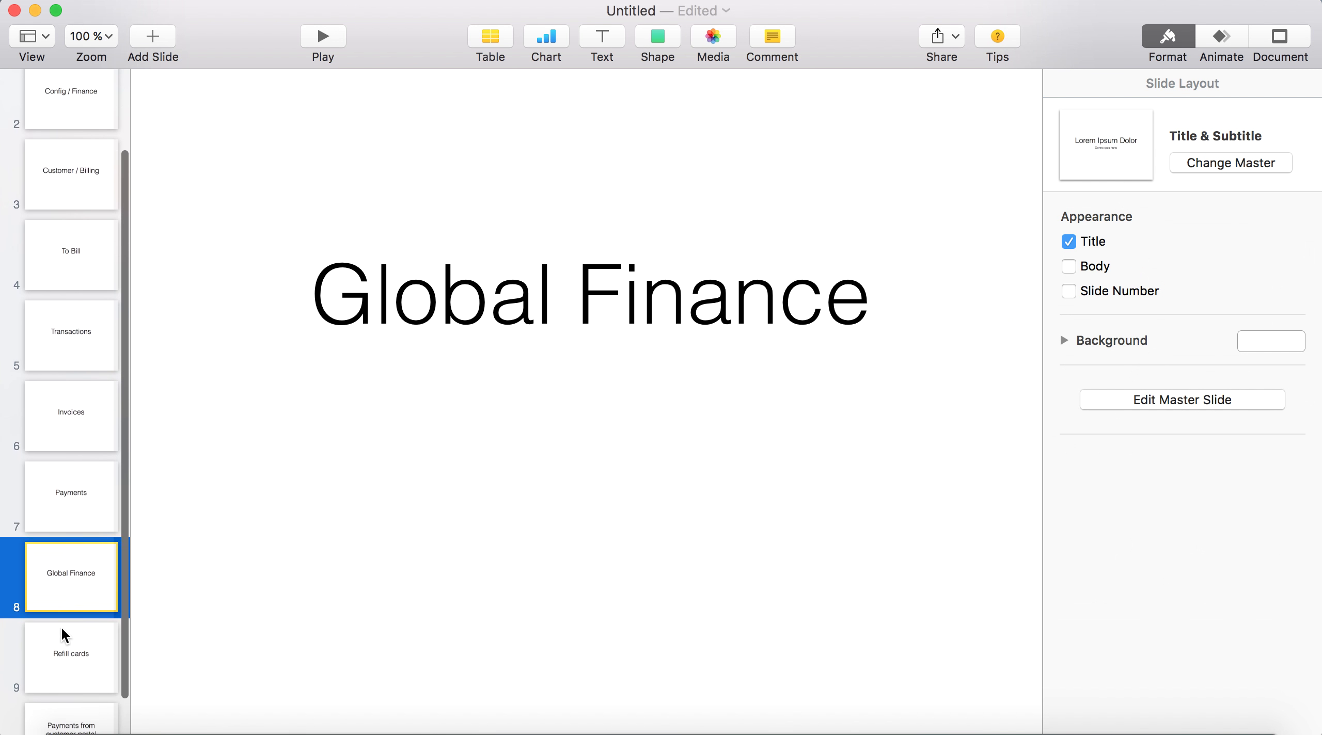
pyautogui.click(72, 627)
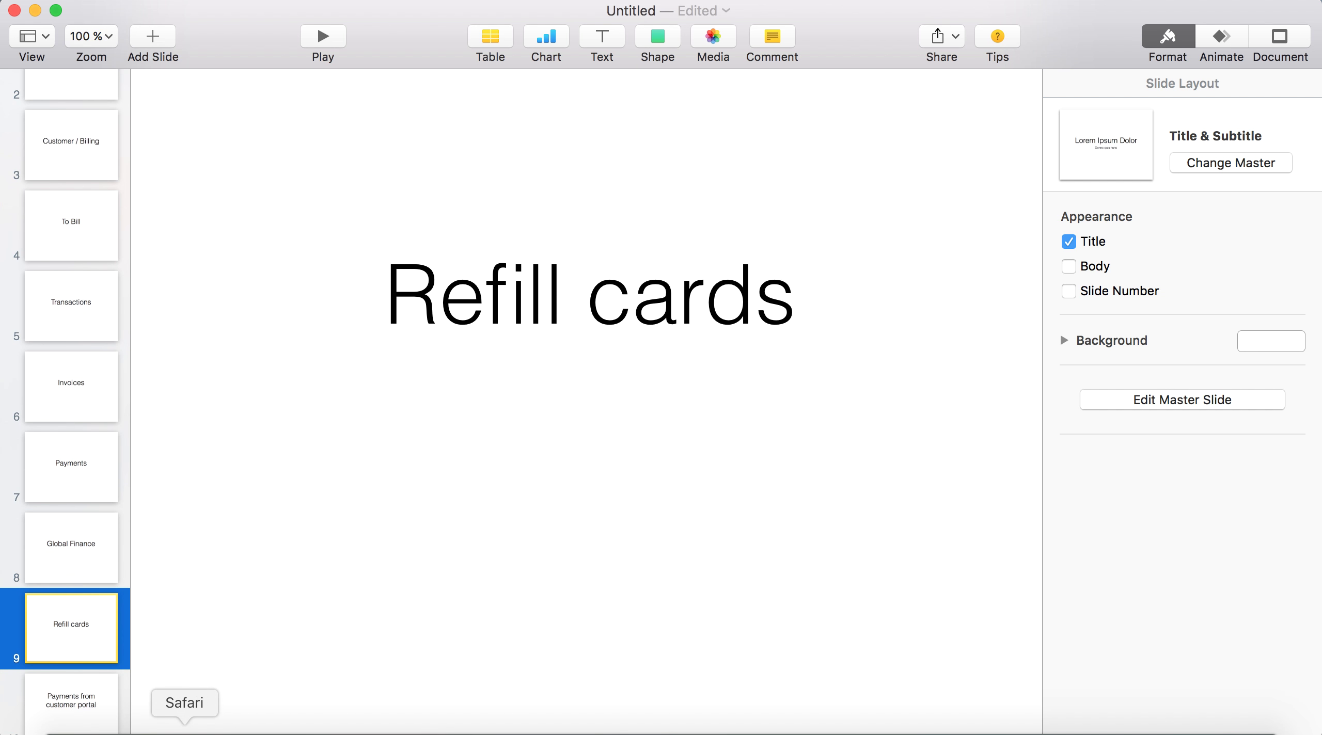
pyautogui.click(183, 729)
# - Generate 10 refill cards with prefix new, price 1000, any partner and validity until December 31, 2016, and open the new series
pyautogui.click(120, 516)
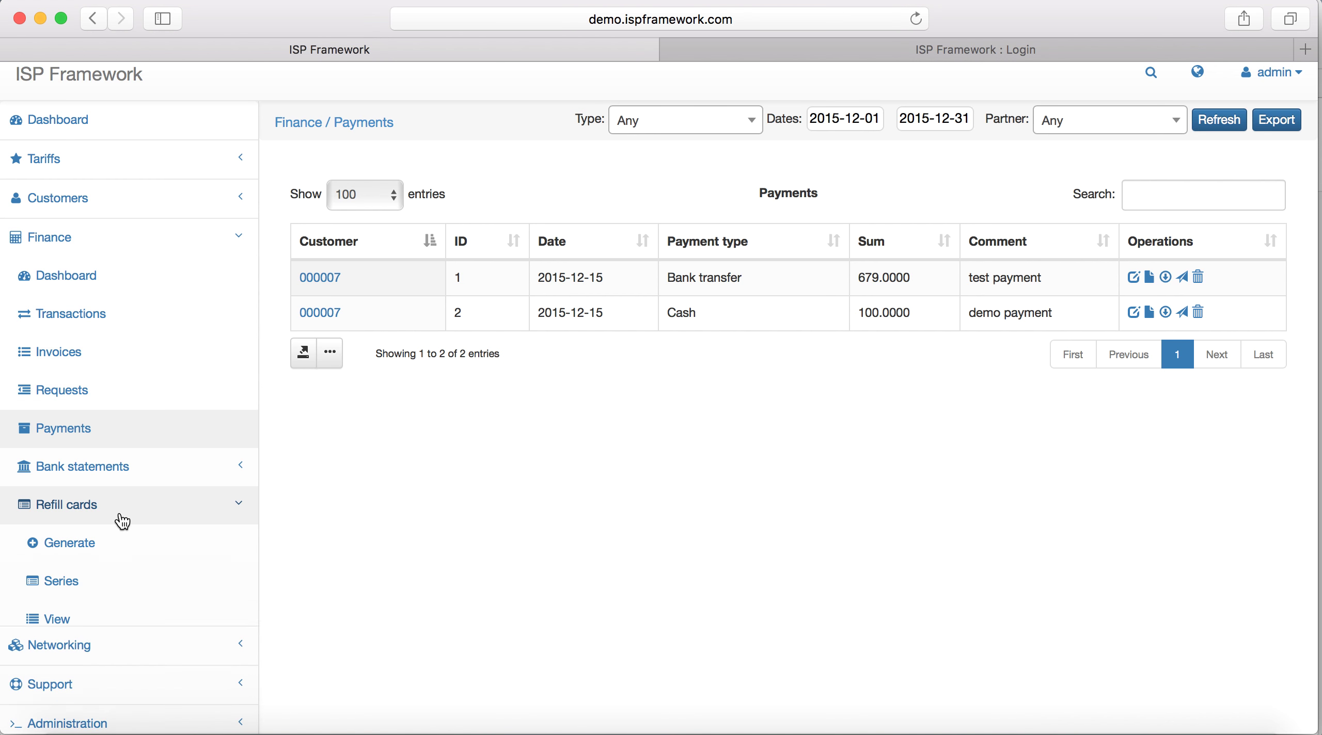
pyautogui.click(124, 554)
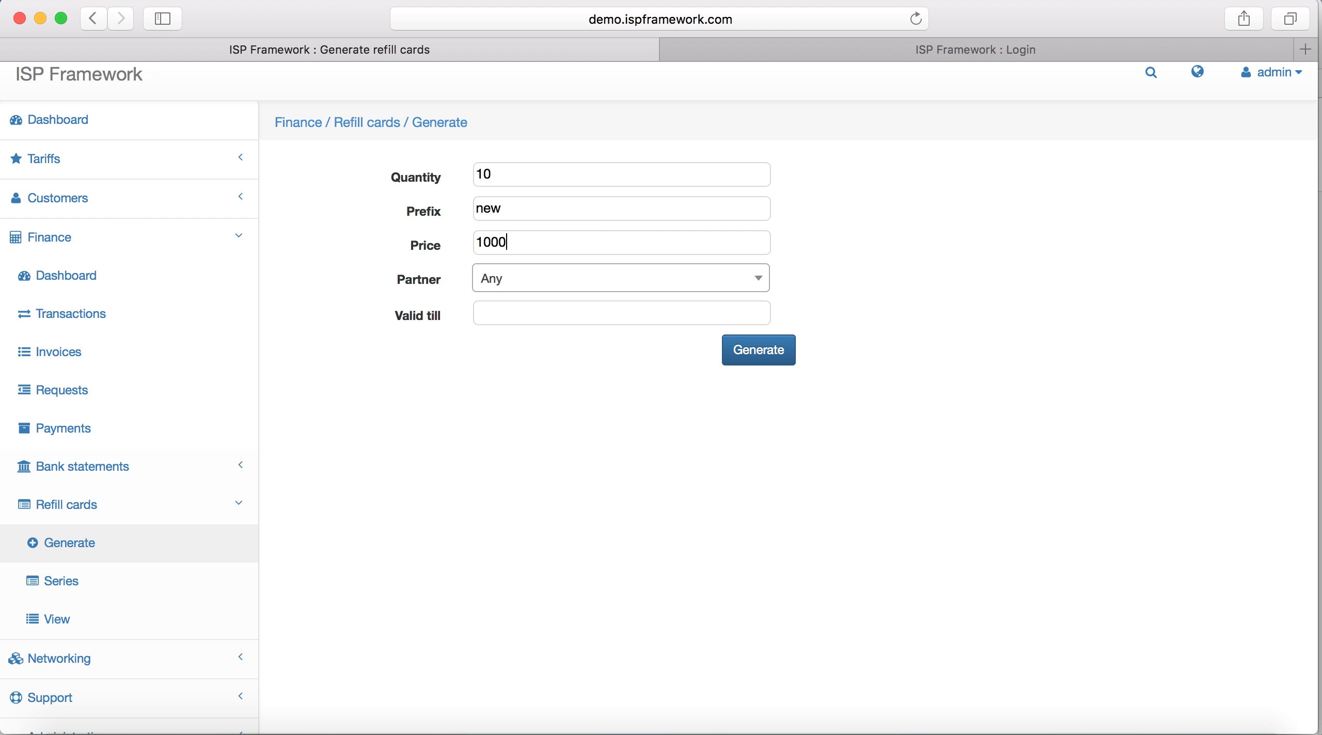
pyautogui.click(540, 315)
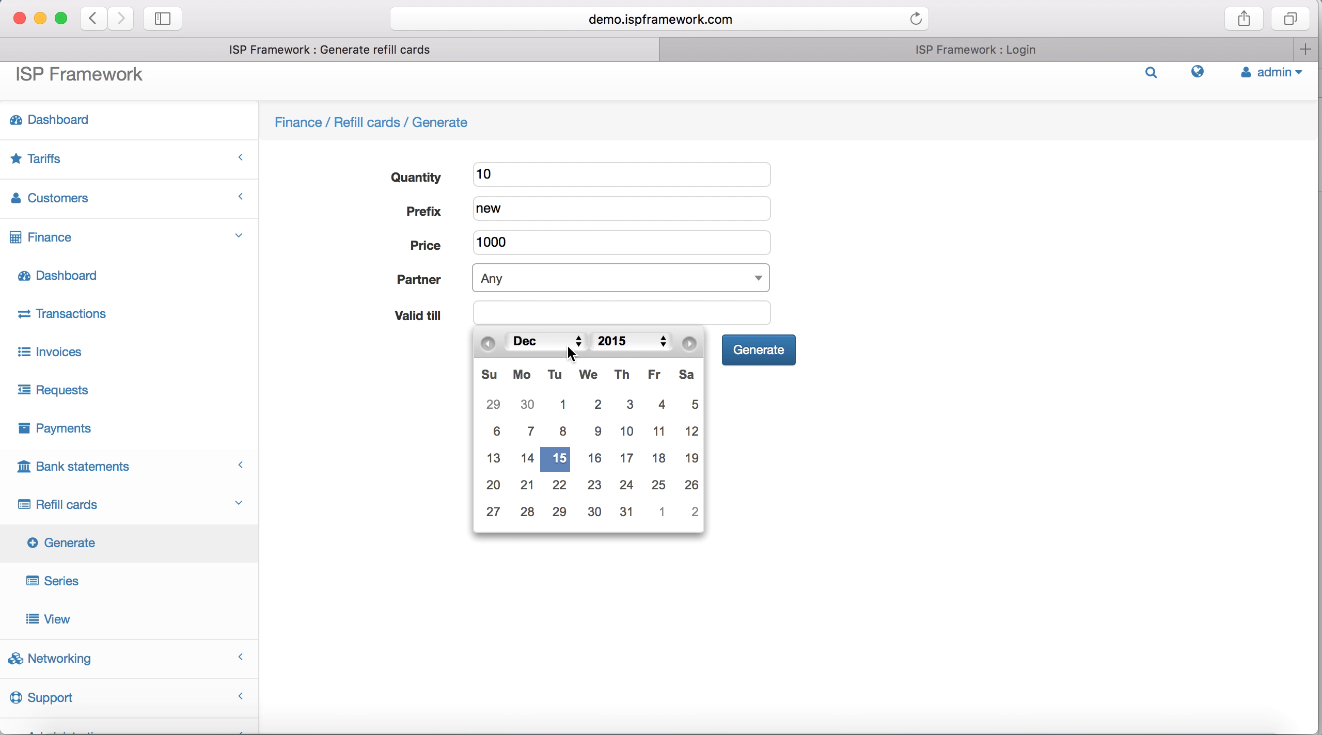
pyautogui.click(571, 346)
pyautogui.click(624, 340)
pyautogui.click(624, 341)
pyautogui.click(639, 368)
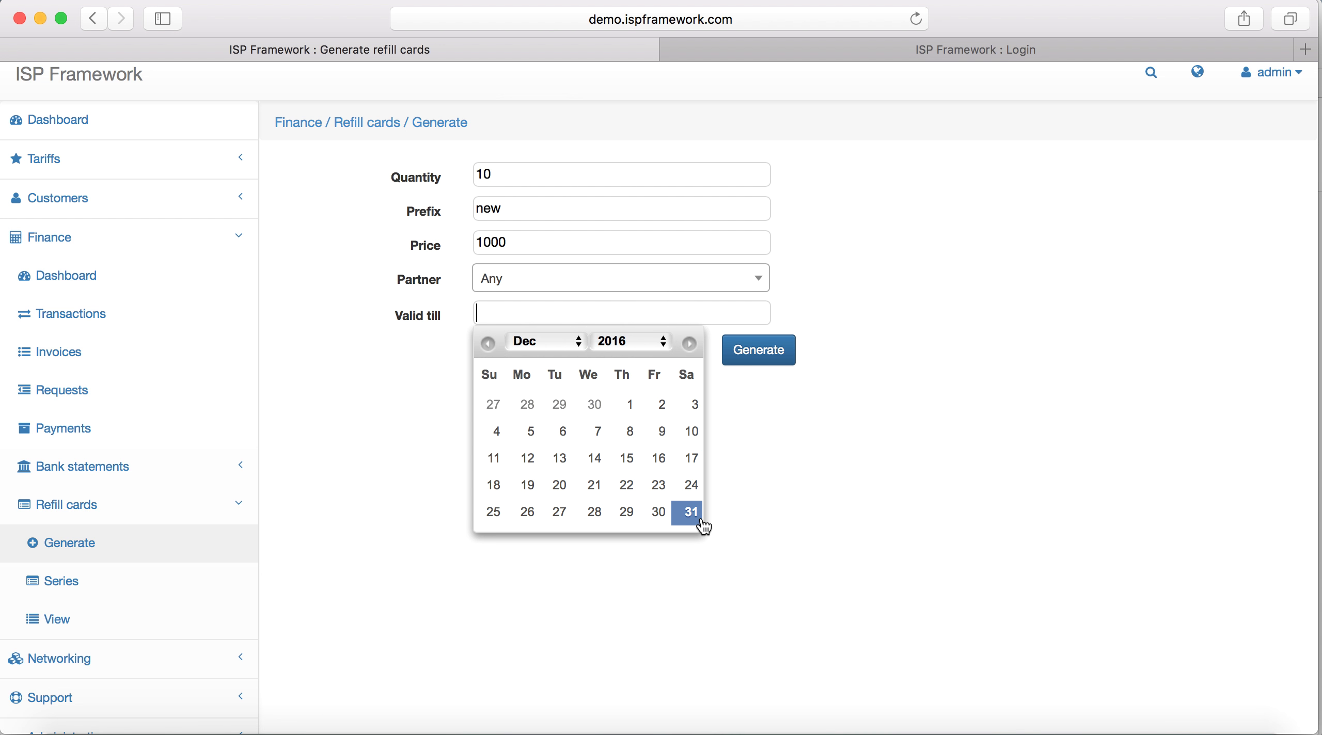
pyautogui.click(702, 521)
pyautogui.click(757, 357)
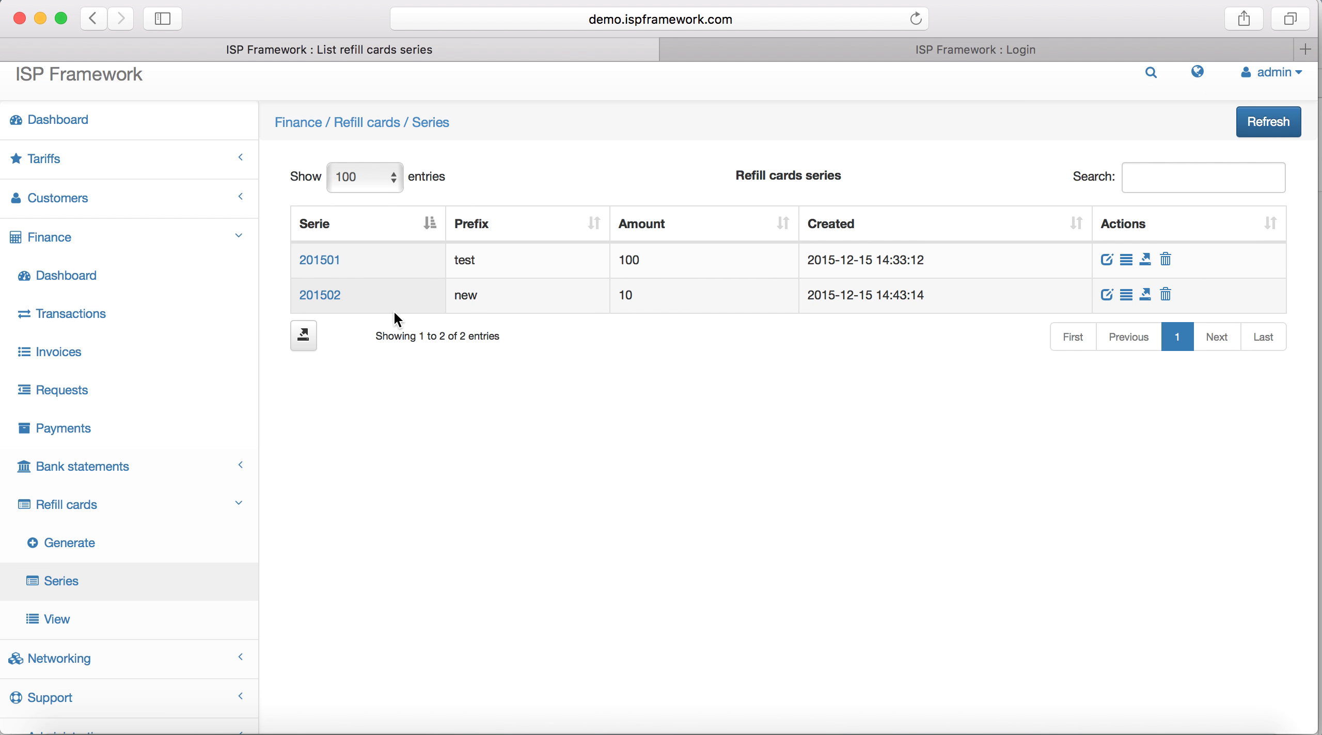
pyautogui.click(320, 295)
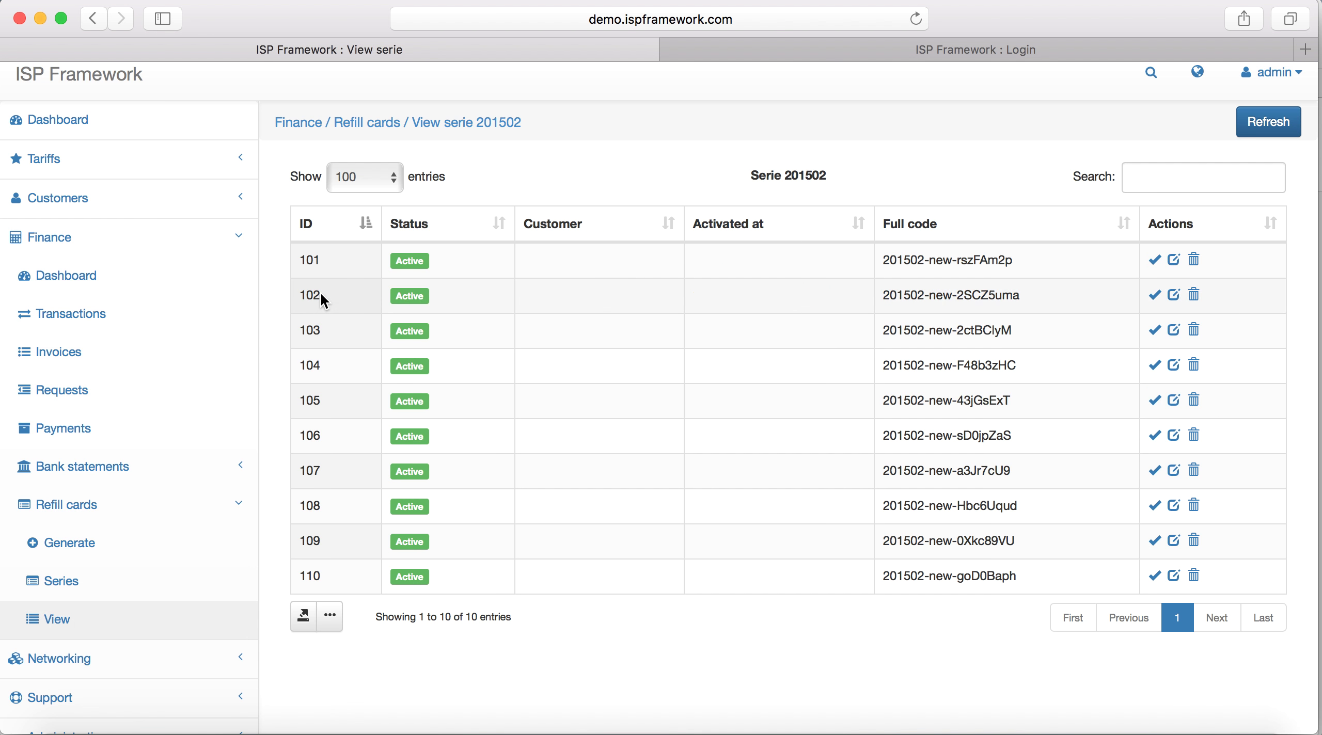
# - Return to the refill card series and export the series with prefix test in csv format, closing the export form
pyautogui.click(58, 582)
pyautogui.click(1144, 259)
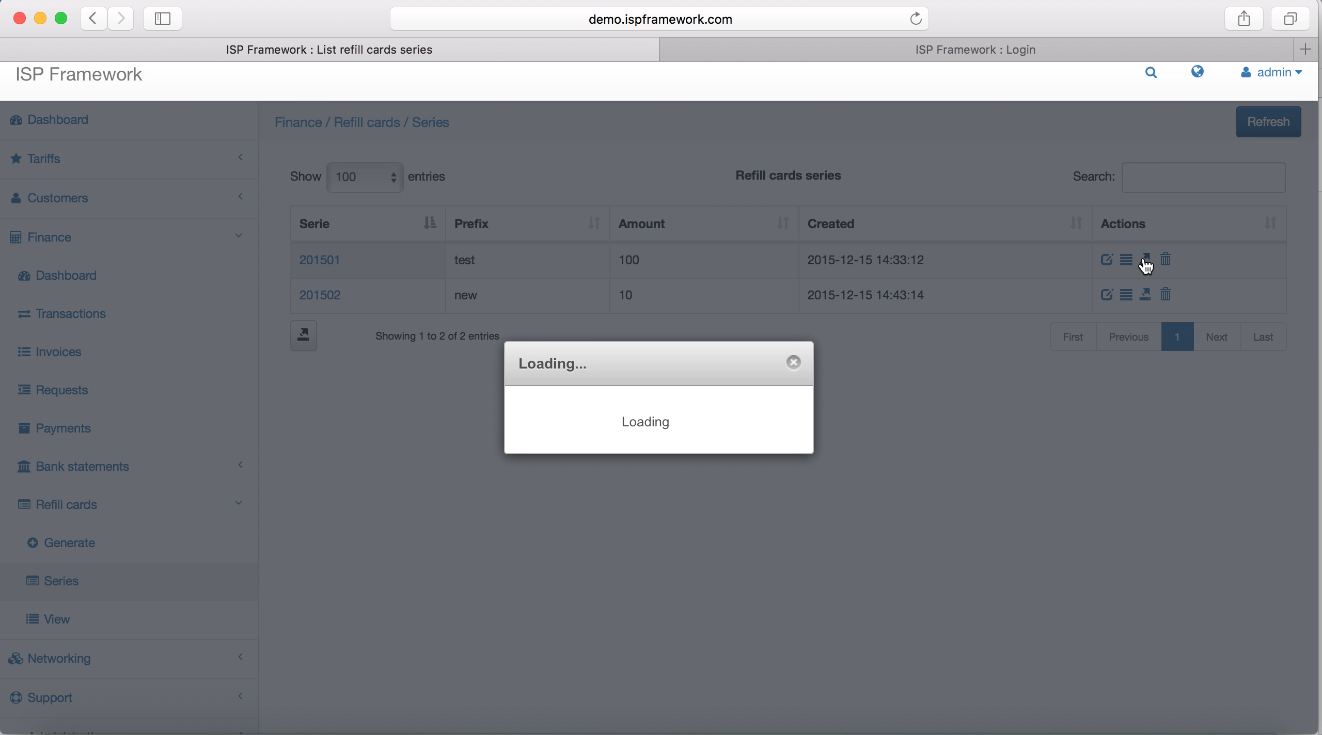
pyautogui.click(682, 330)
pyautogui.click(677, 335)
pyautogui.click(668, 335)
pyautogui.click(640, 436)
pyautogui.click(781, 504)
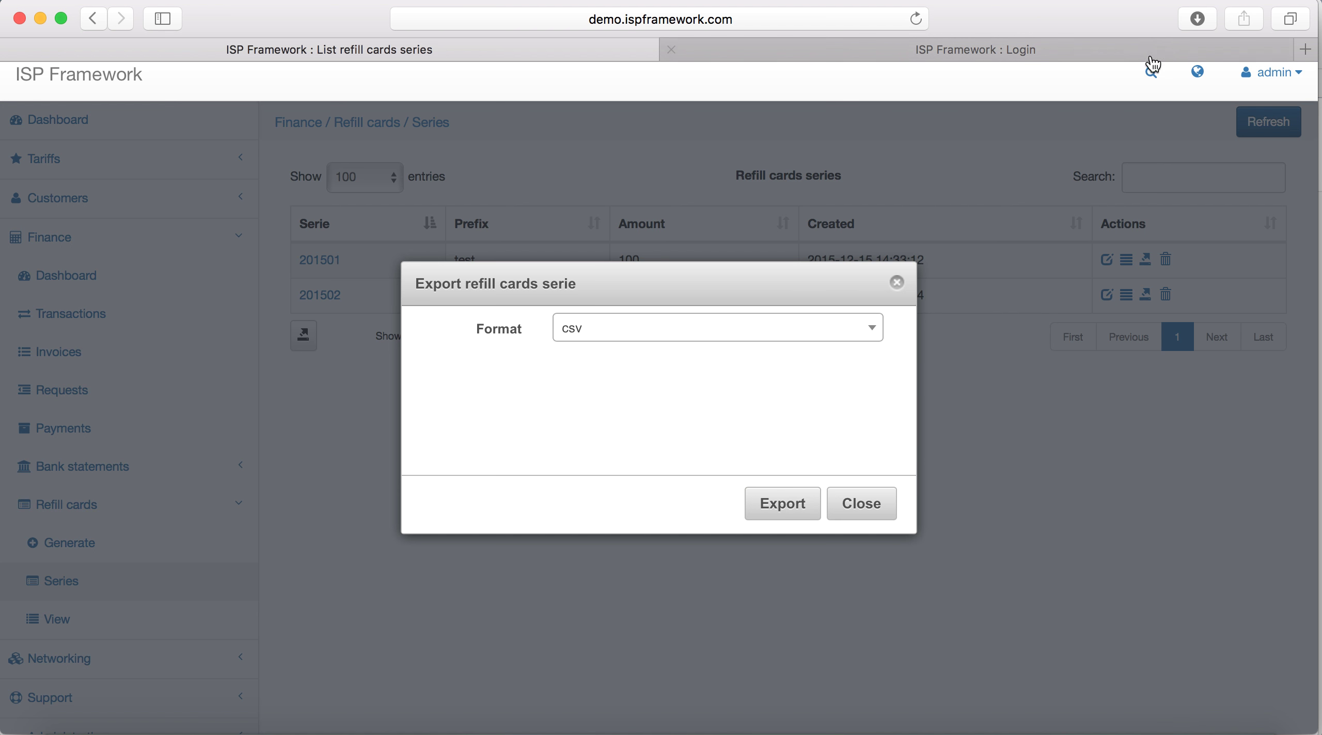
pyautogui.click(896, 283)
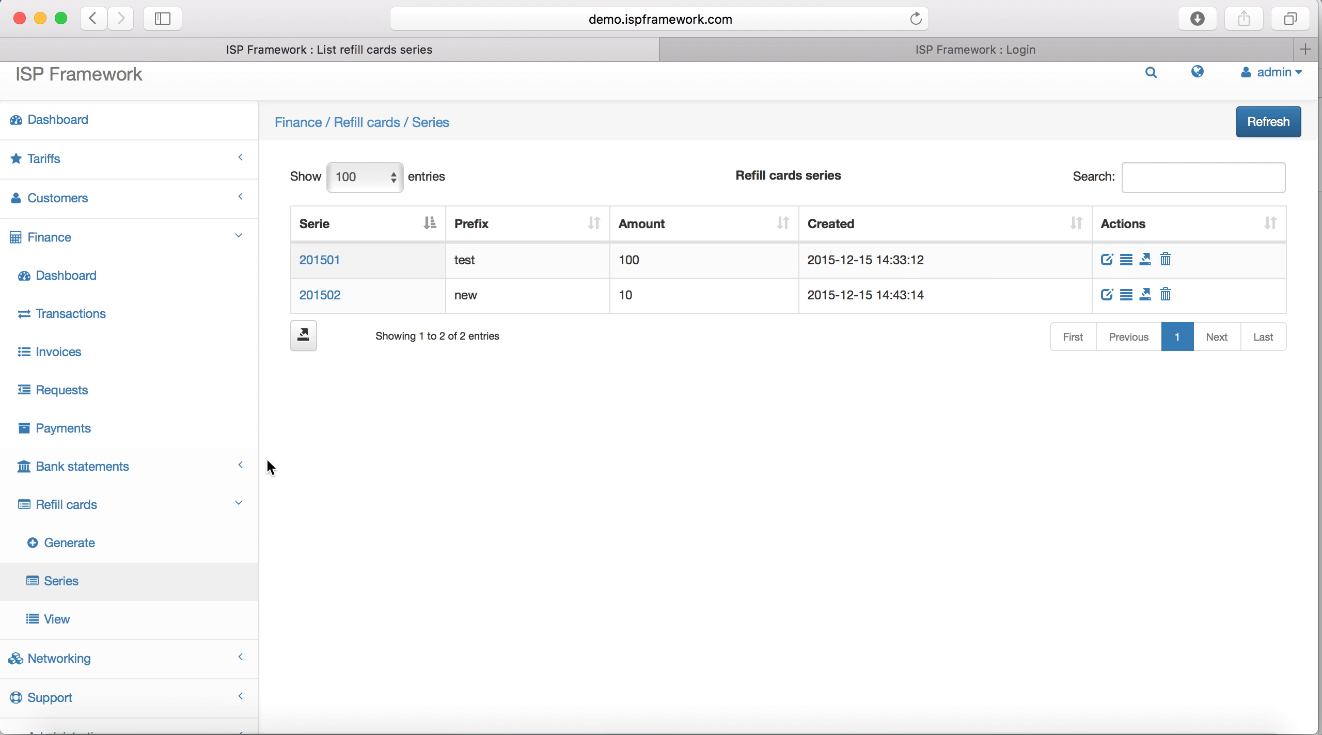
# - Open the refill card series with prefix new and redeem the first card, ID 101, for the customer with the given login
pyautogui.click(324, 298)
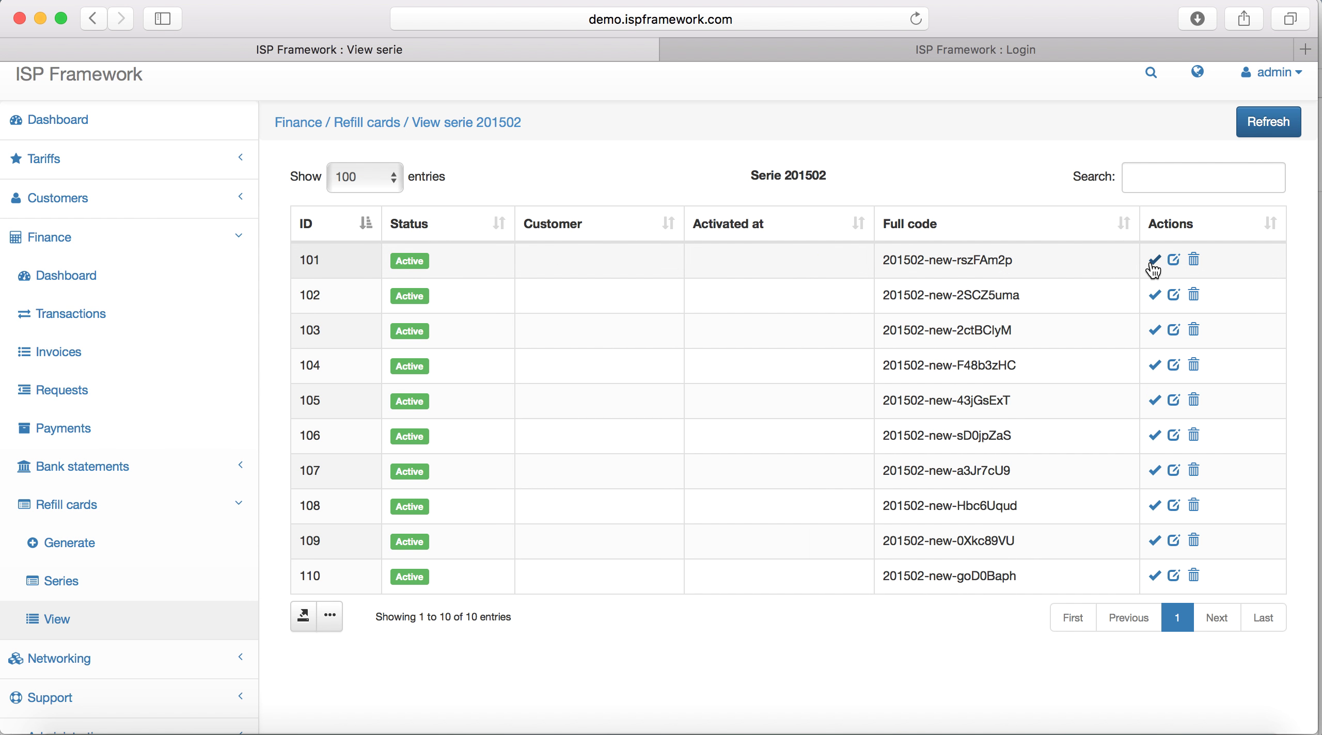
pyautogui.click(1157, 265)
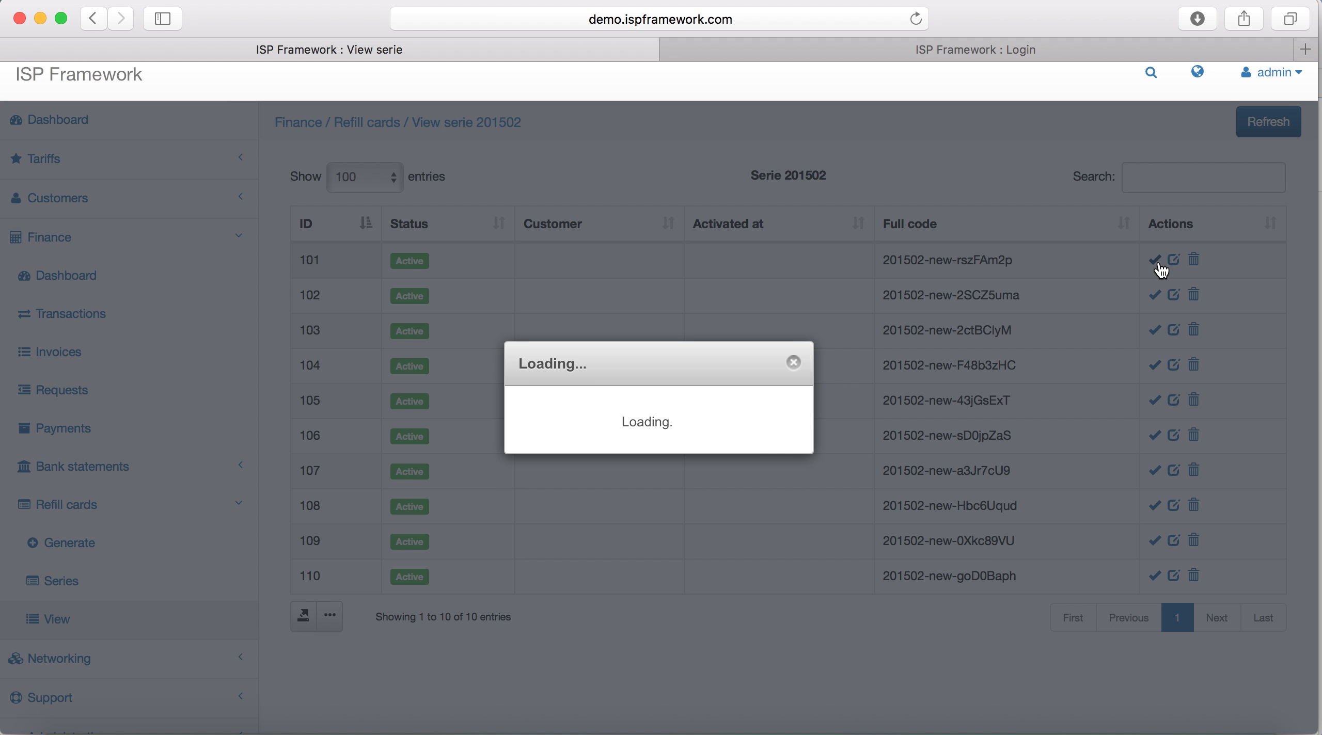
pyautogui.click(690, 356)
pyautogui.write('000')
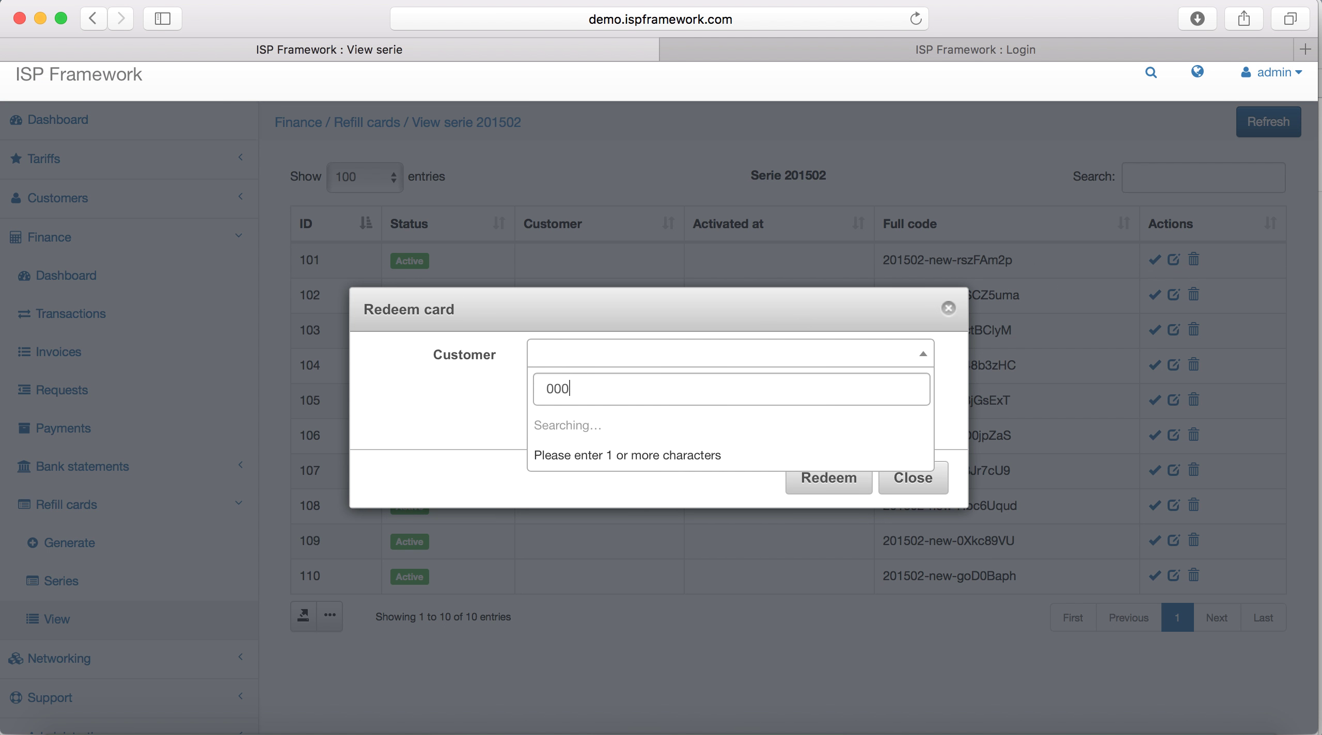
pyautogui.write('07')
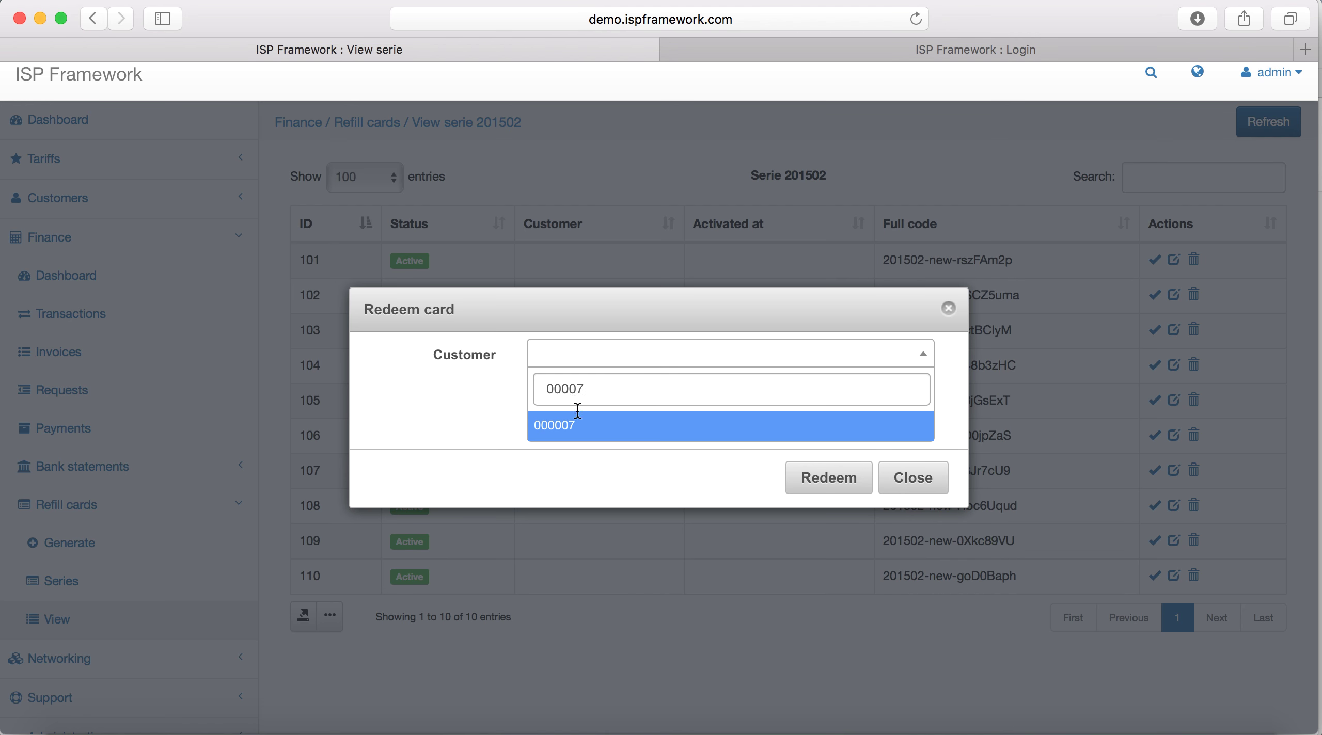
pyautogui.press('Return')
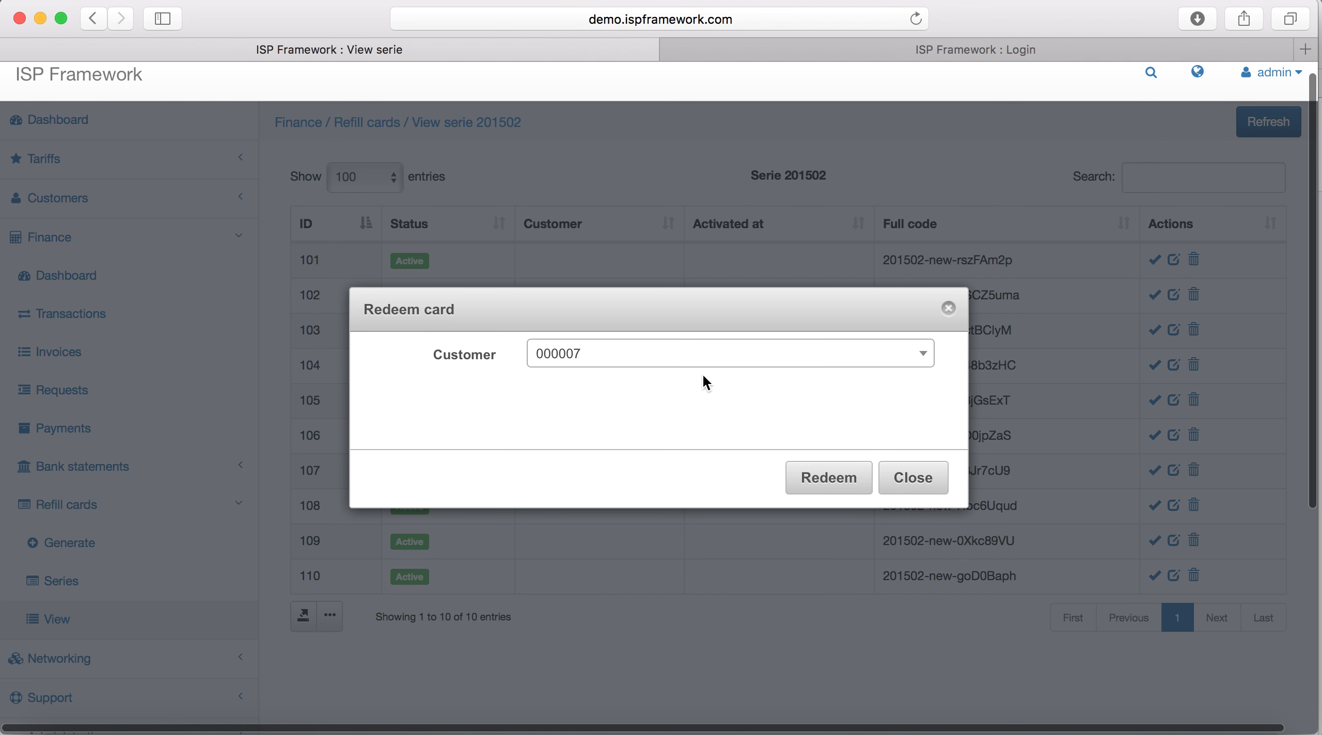
pyautogui.click(834, 476)
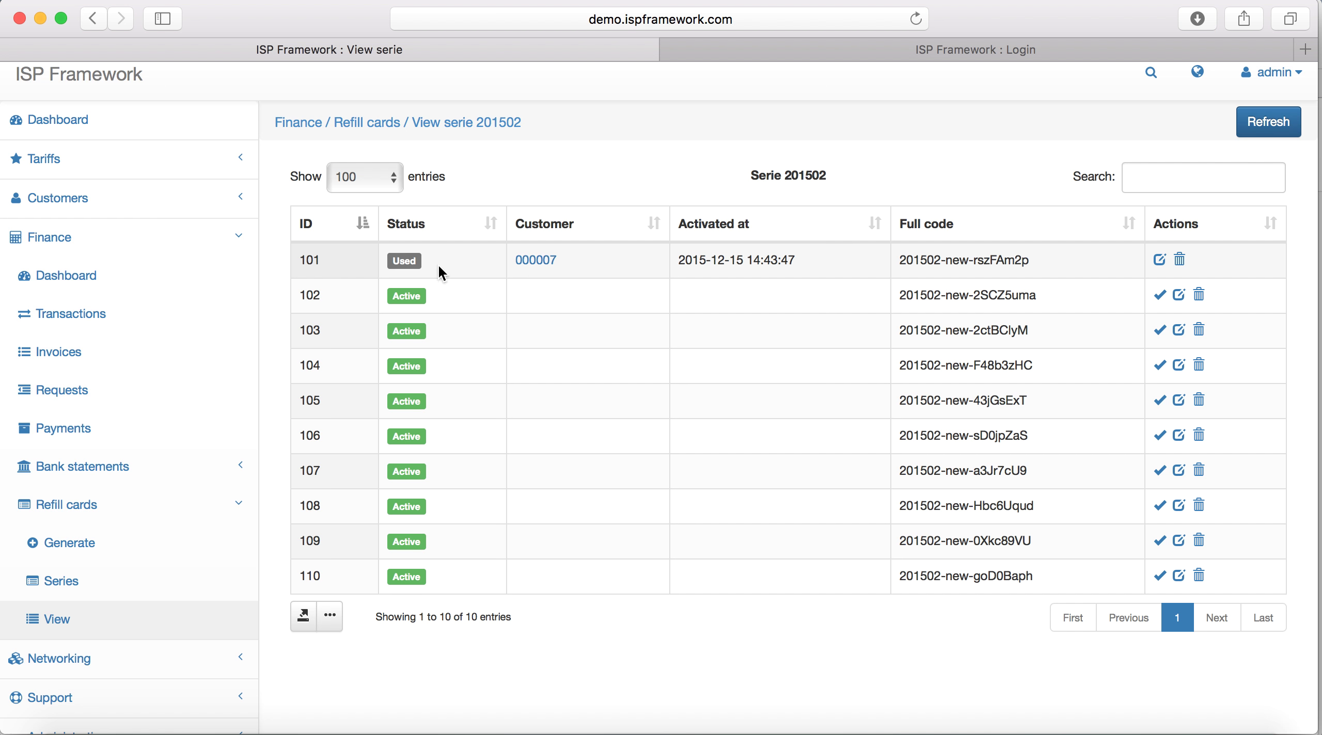
# - Refresh the finance transactions of all customers and examine the latest entry for the redeemed refill card
pyautogui.click(193, 329)
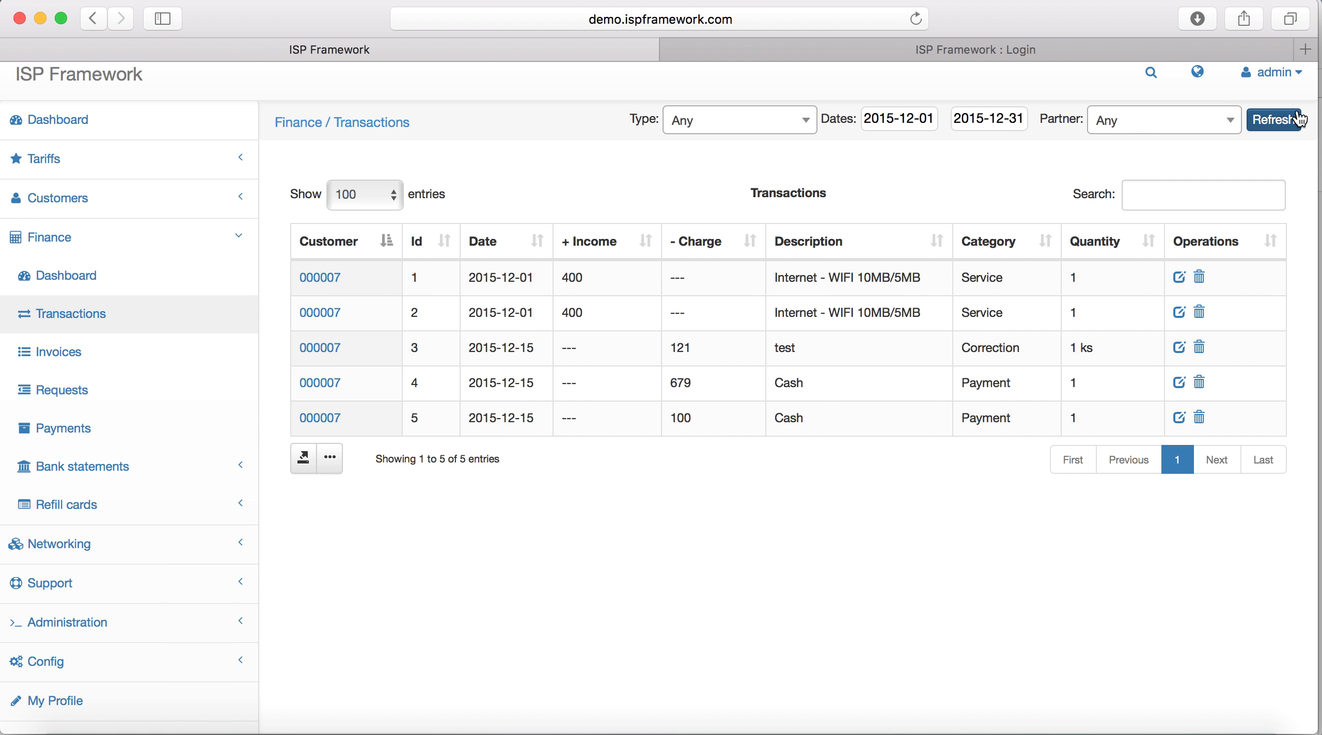
pyautogui.click(1272, 131)
pyautogui.moveTo(668, 453); pyautogui.dragTo(885, 458)
pyautogui.click(735, 449)
pyautogui.hscroll(1, 833, 450)
pyautogui.click(884, 457)
# - Open the customer's record from the transactions and examine the refill card payment in the billing payments
pyautogui.click(316, 453)
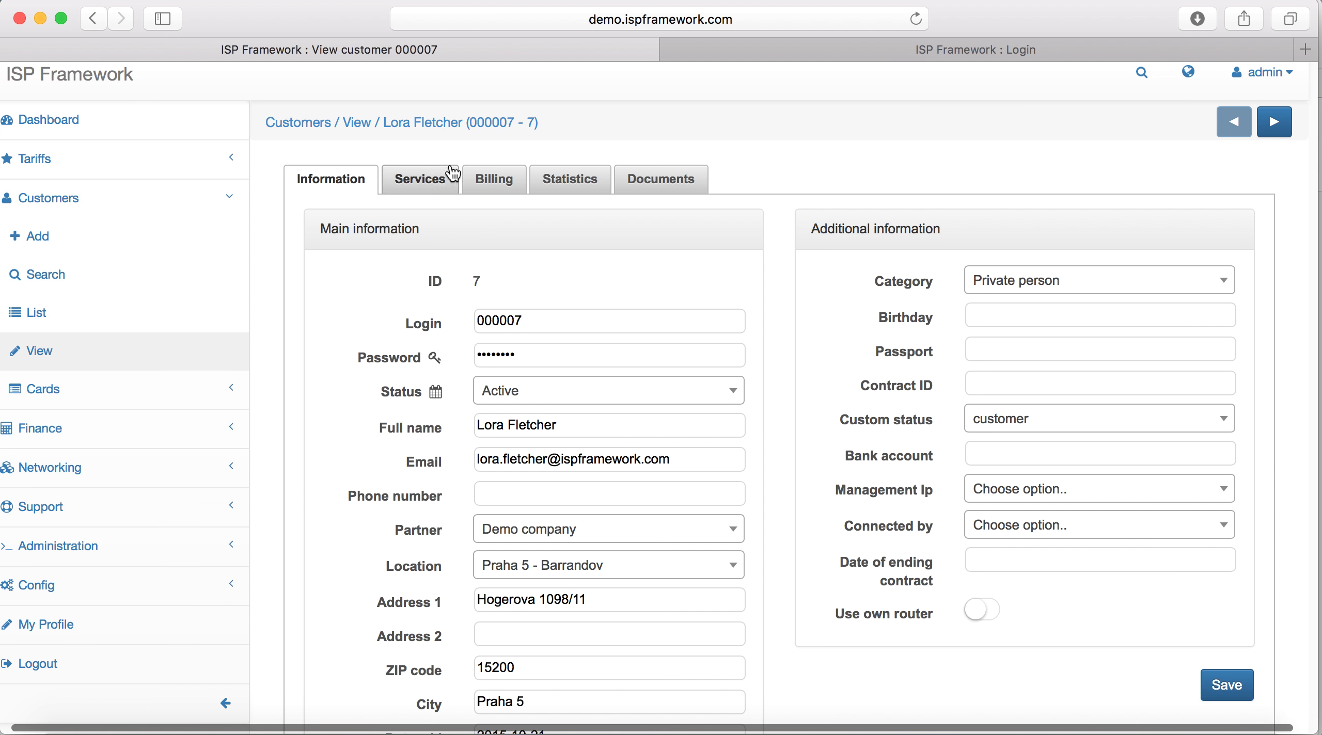
pyautogui.click(489, 182)
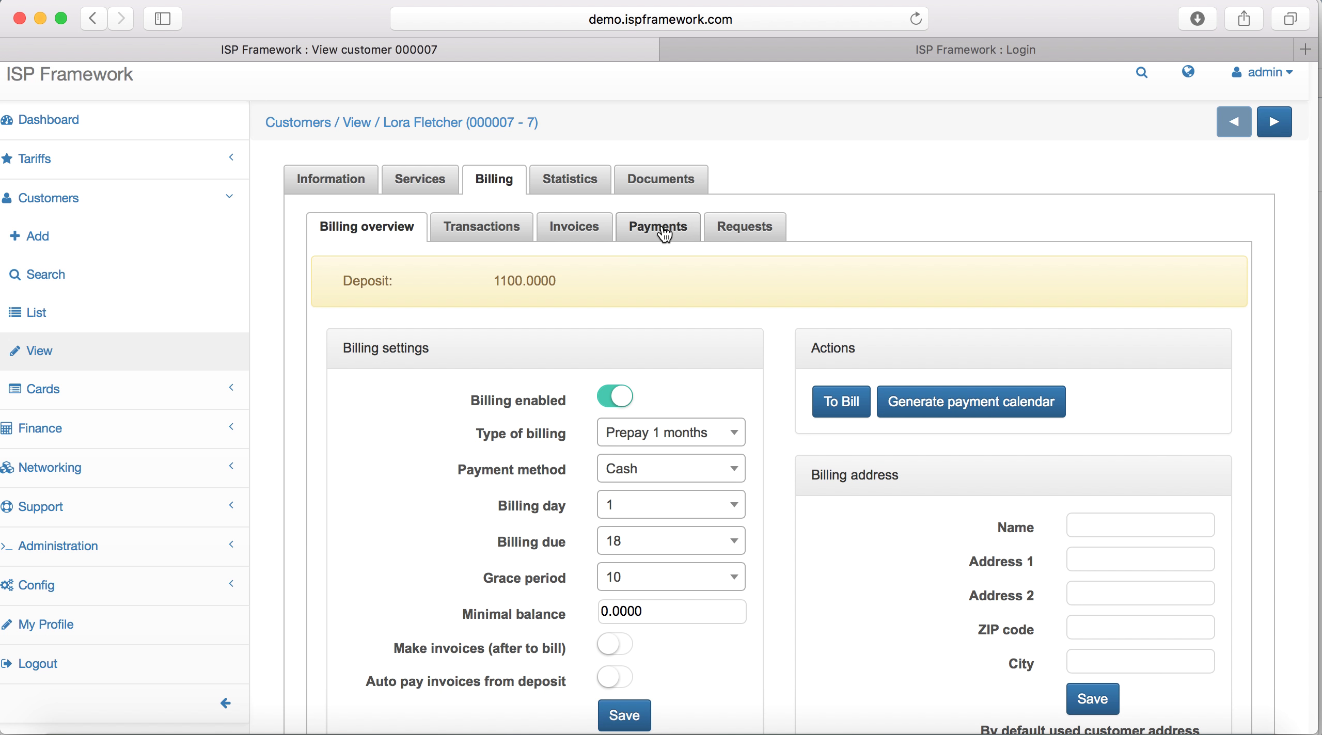
pyautogui.click(664, 235)
pyautogui.moveTo(862, 473); pyautogui.dragTo(833, 474)
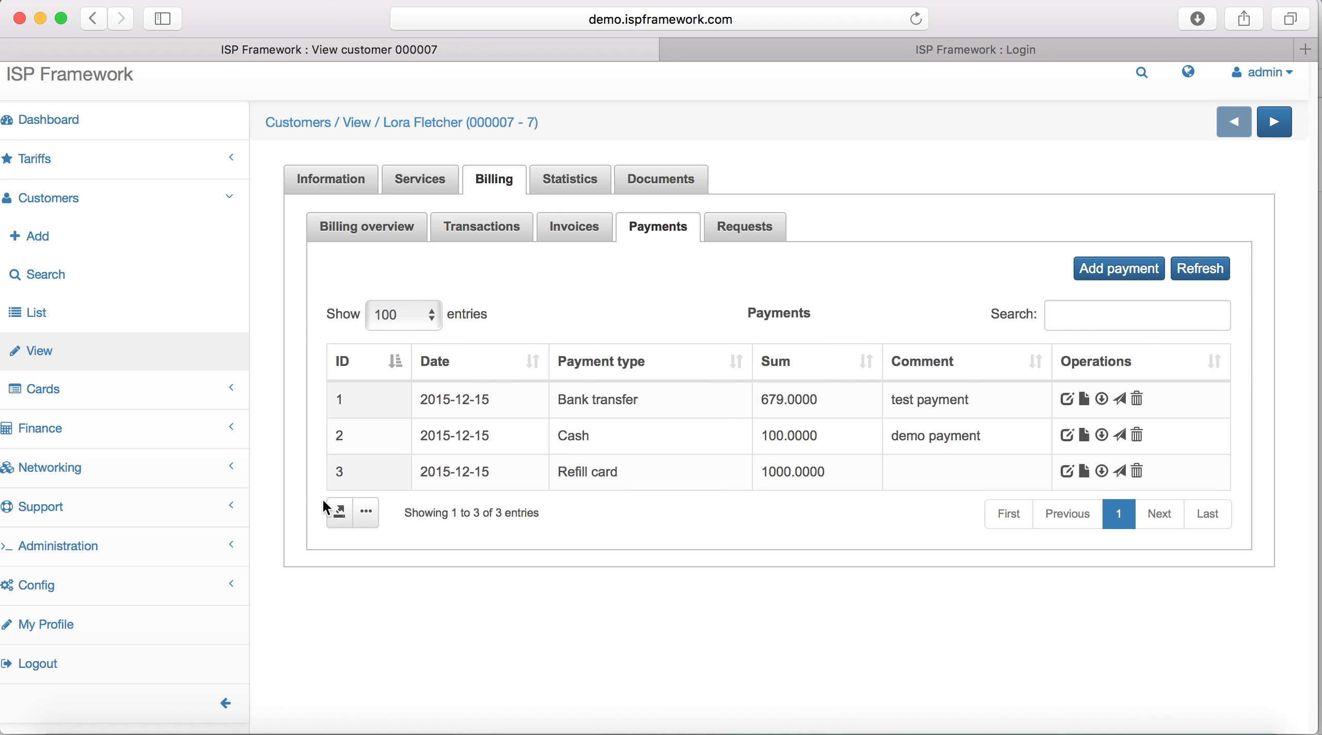
# - Return to the refill card series and open the cards of the series with prefix new
pyautogui.click(186, 434)
pyautogui.click(162, 506)
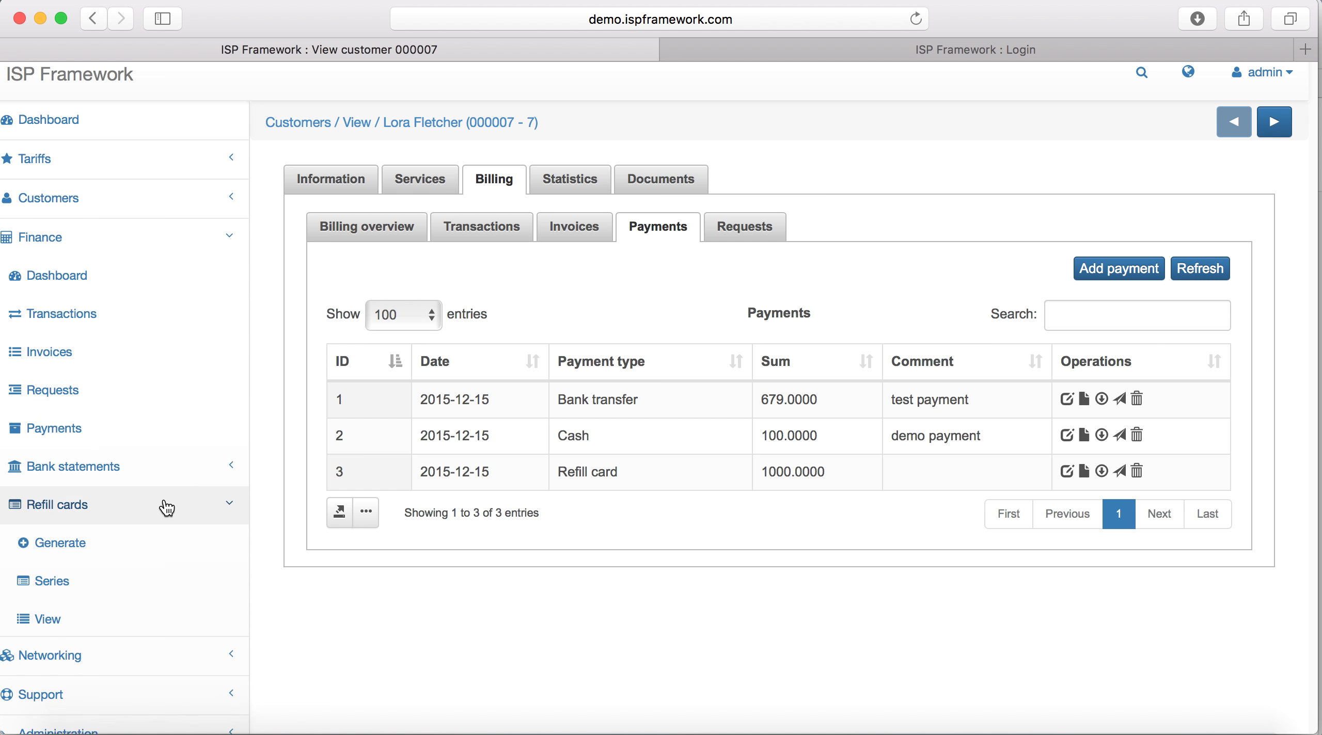
pyautogui.click(118, 595)
pyautogui.click(323, 295)
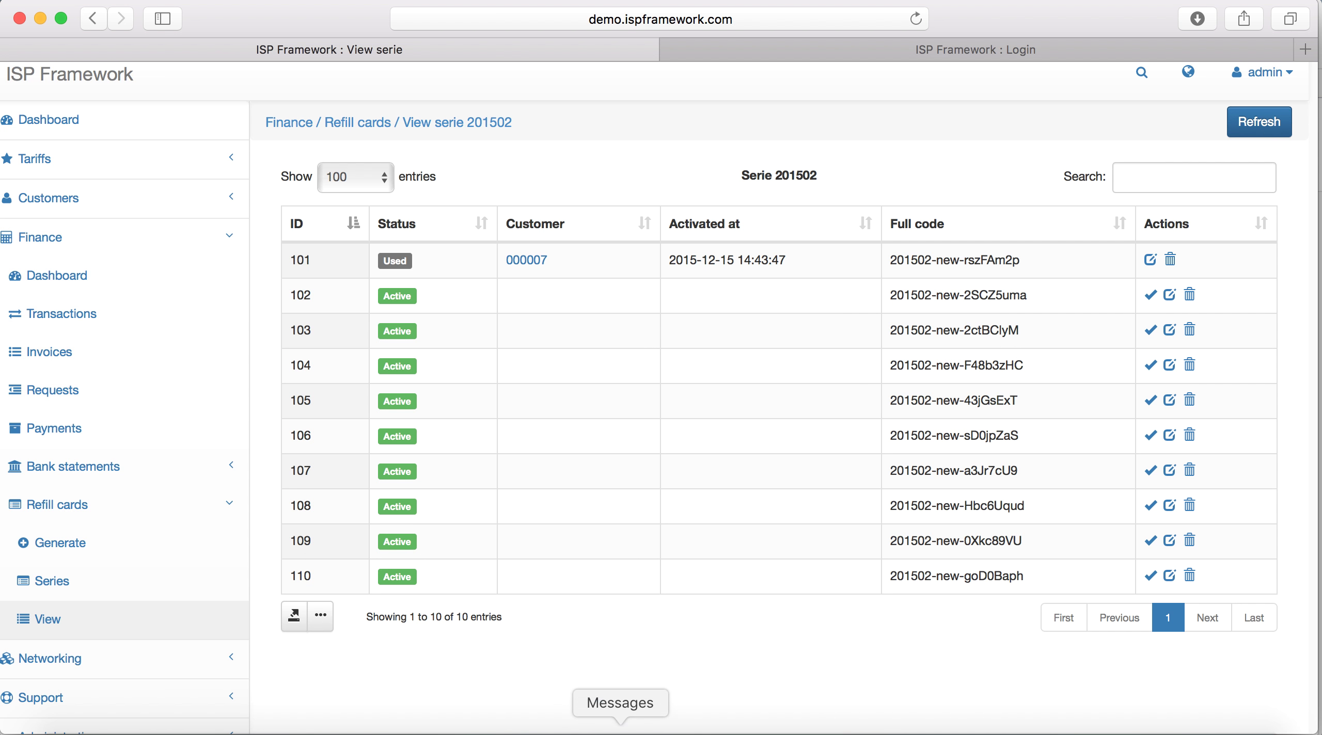
# - Switch to Keynote, show the Payments from customer portal slide, and return to Safari
pyautogui.click(730, 723)
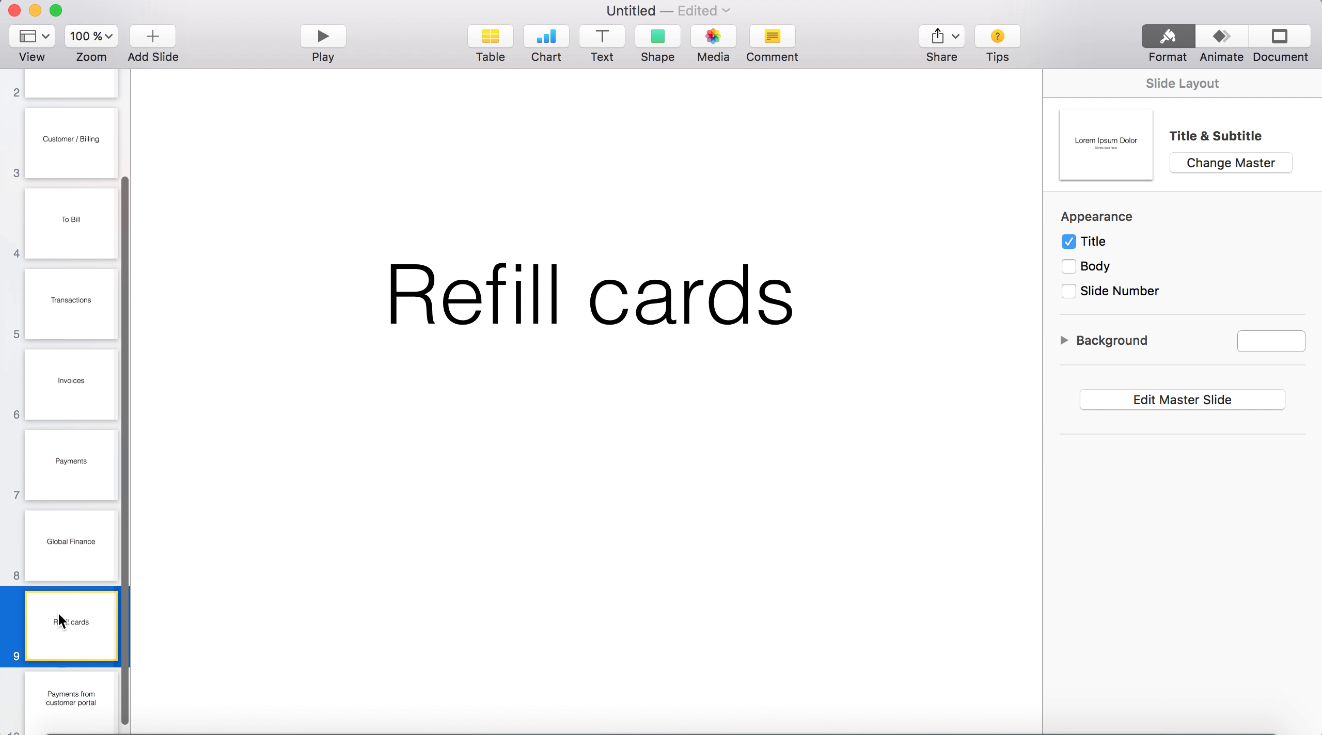
pyautogui.scroll(-1, 57, 613)
pyautogui.click(79, 673)
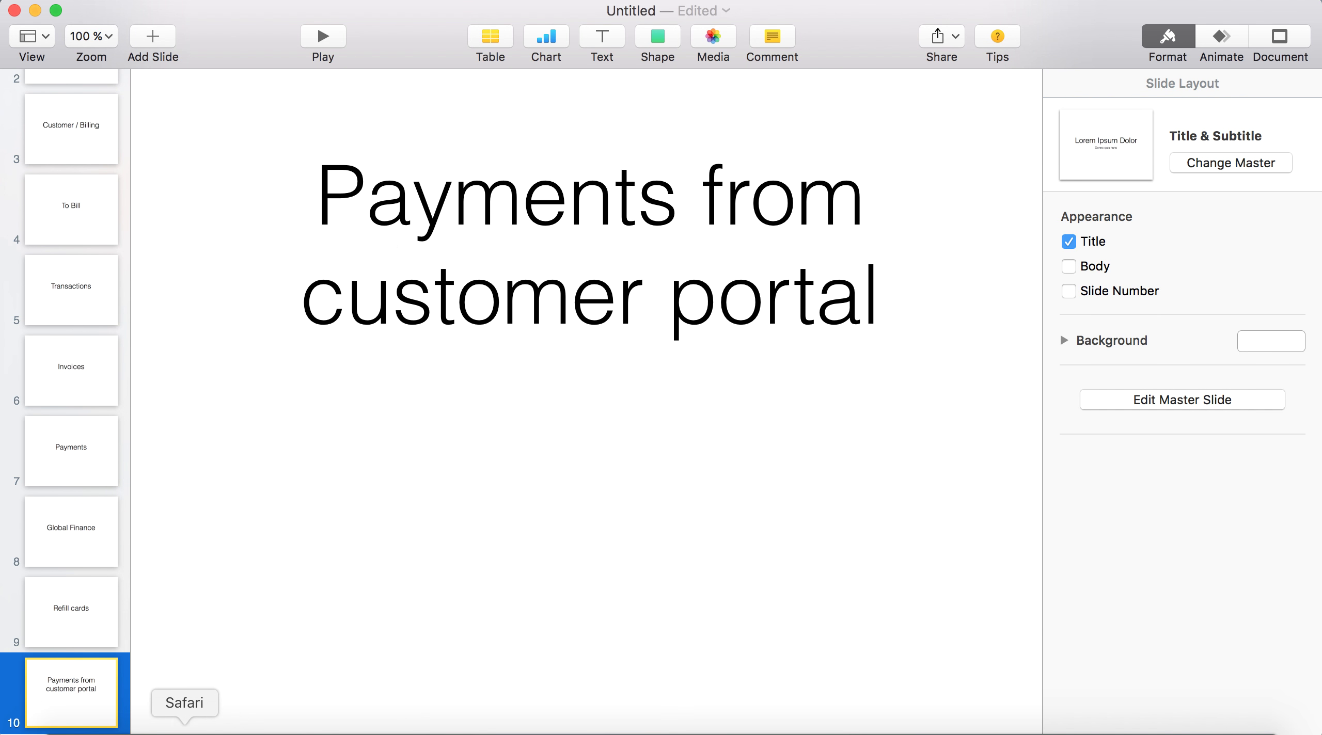
pyautogui.click(184, 723)
# - Open the record of the customer who redeemed the card from the customer list and copy the customer's login
pyautogui.click(130, 201)
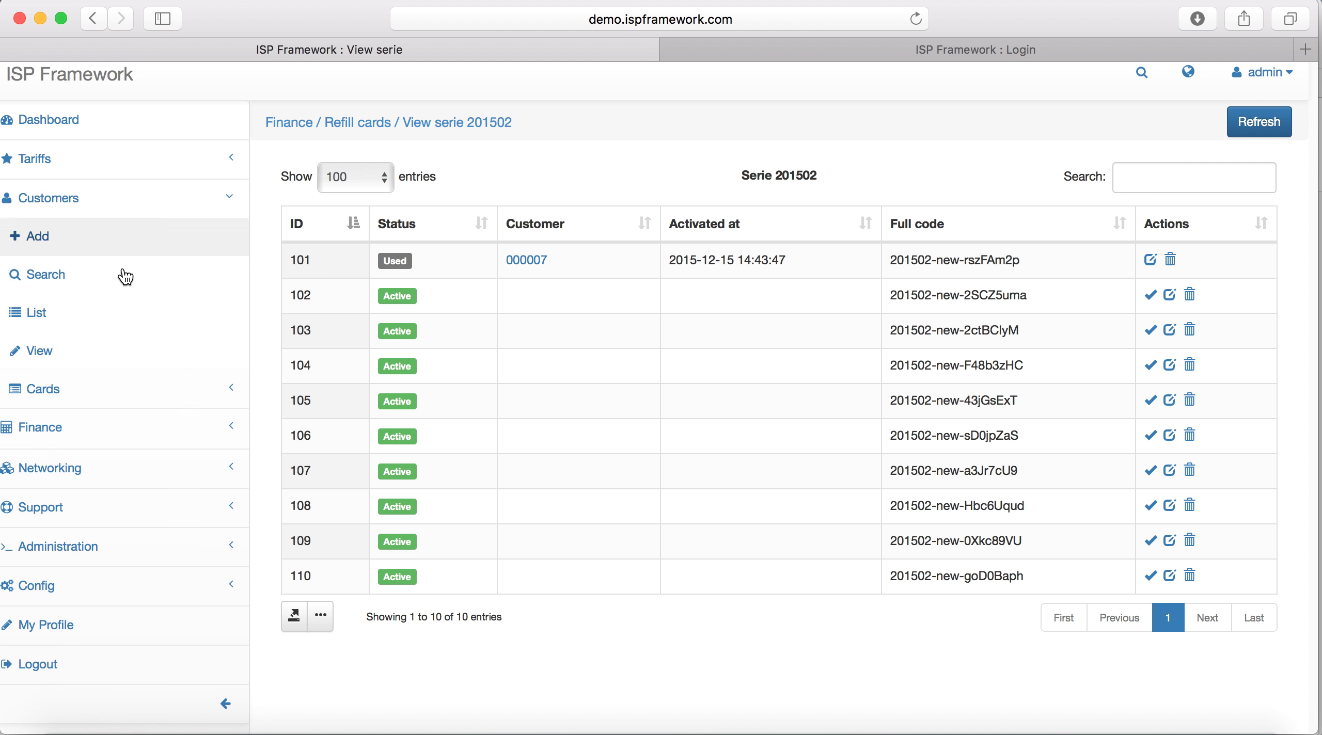
pyautogui.click(112, 312)
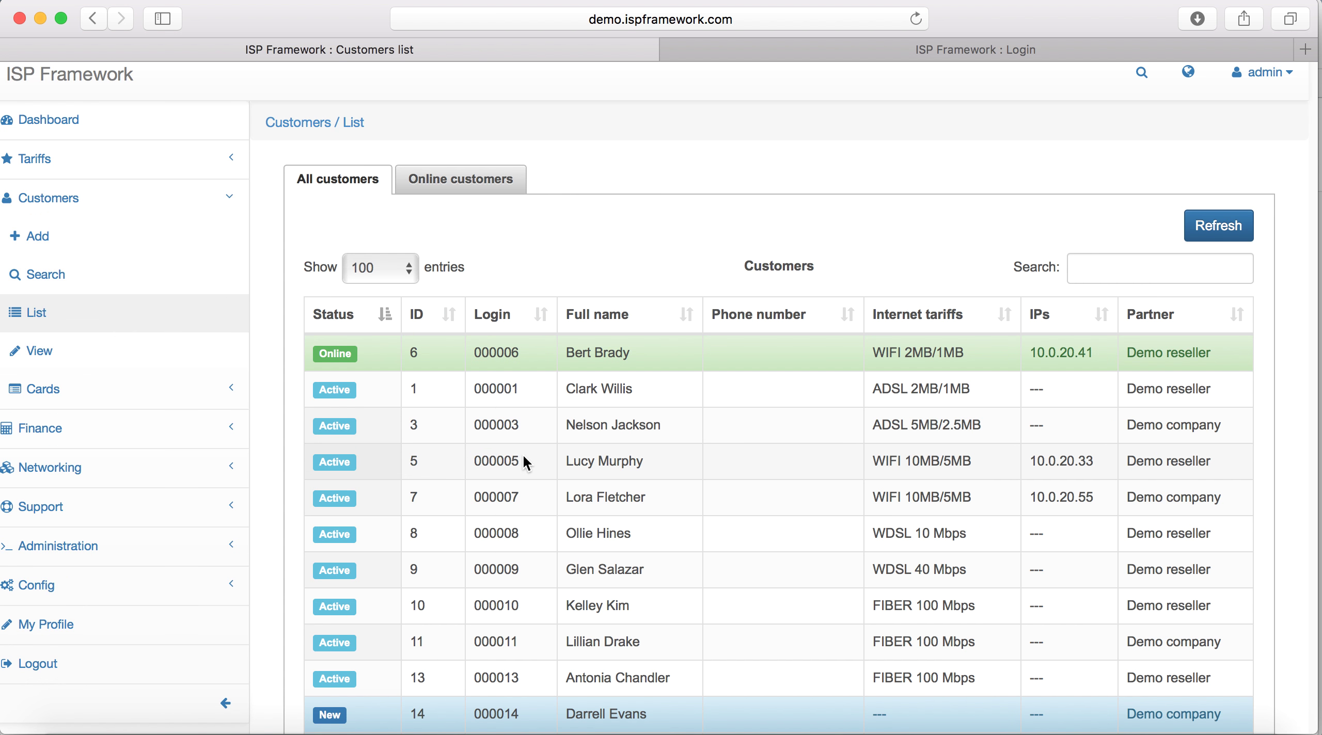
pyautogui.click(495, 499)
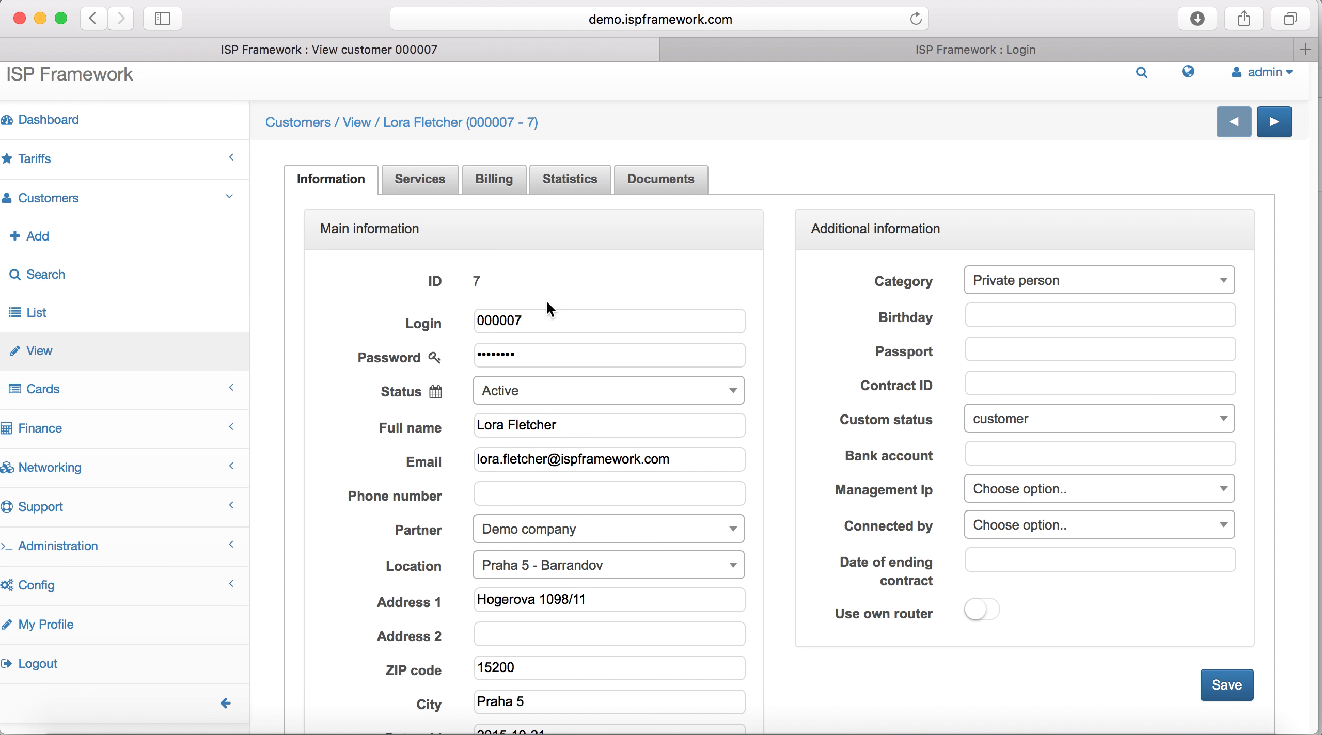
pyautogui.doubleClick(562, 319)
pyautogui.press('super+c')
# - Load the customer portal at demo.ispframework.com/portal/login and paste the customer's login into the login field
pyautogui.click(889, 47)
pyautogui.click(475, 217)
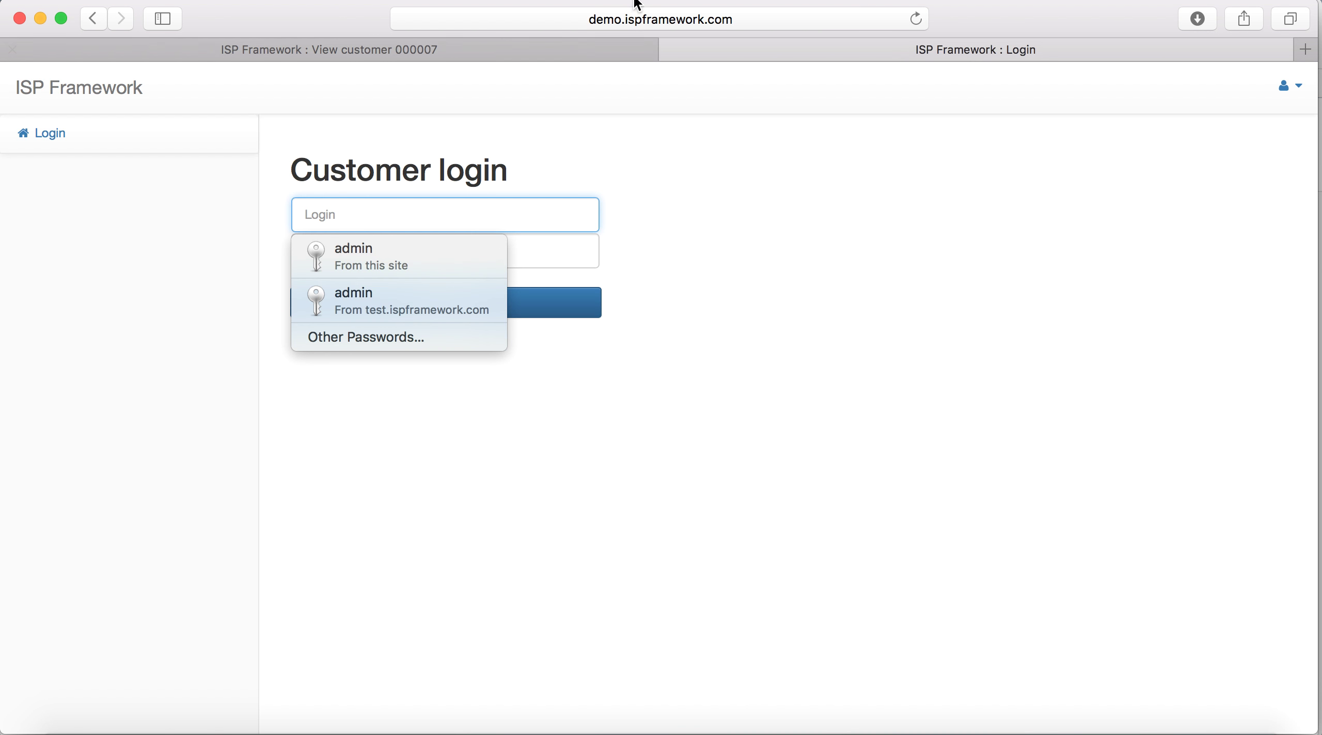
pyautogui.click(654, 23)
pyautogui.click(691, 25)
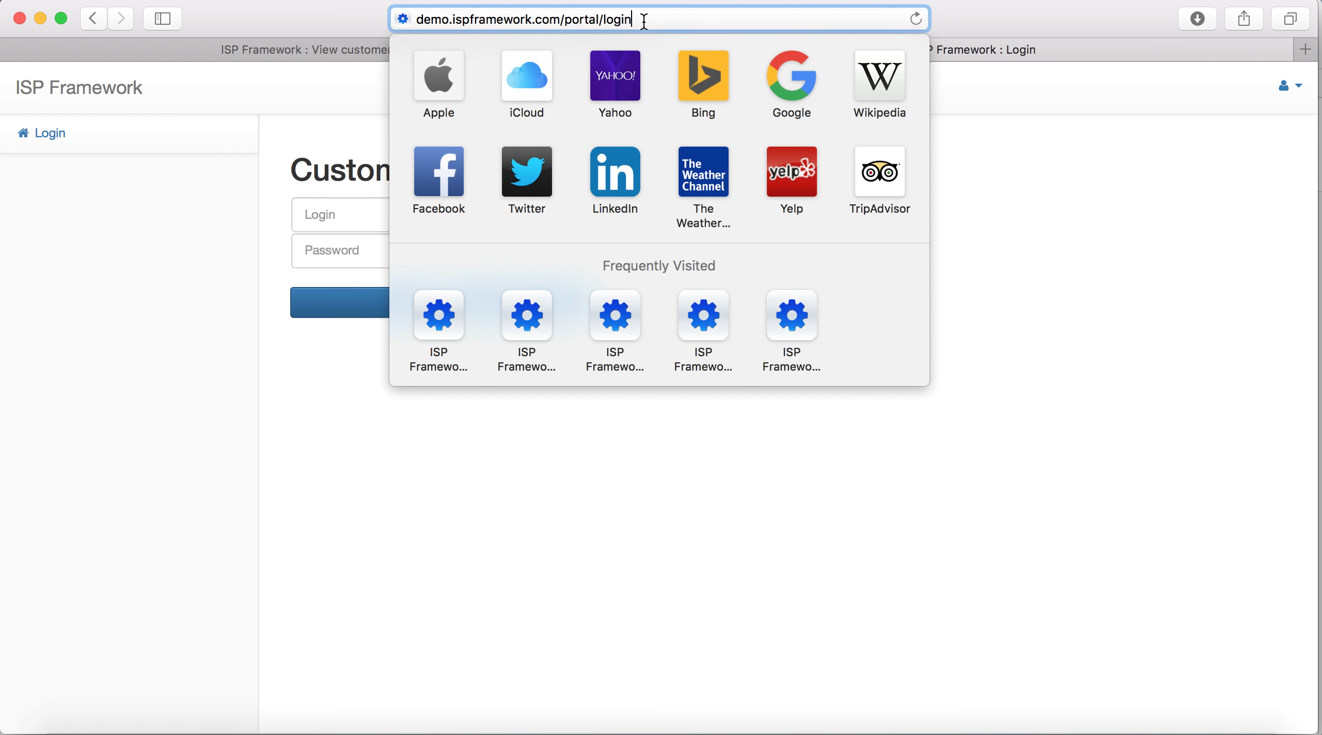
pyautogui.press('Return')
pyautogui.press('super+v')
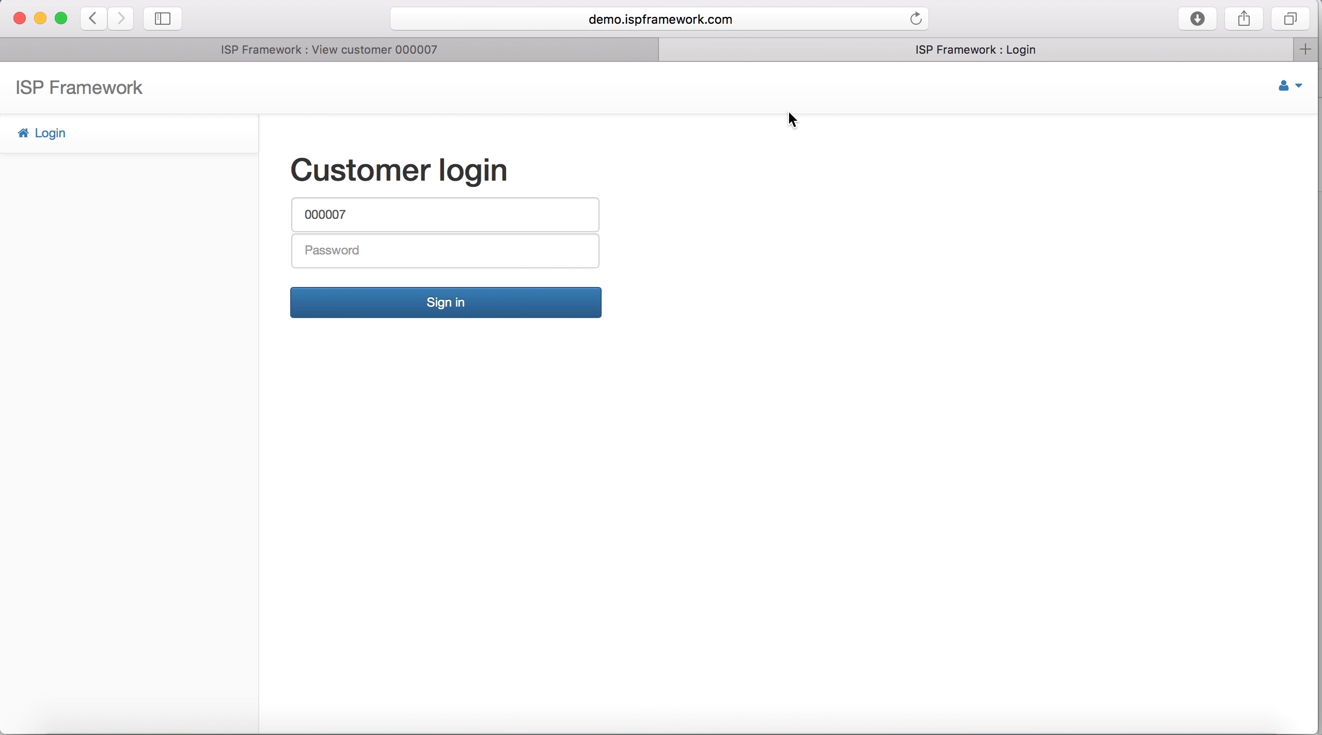
# - Copy the customer's password from the admin record, sign in to the customer portal with it and open Statistics
pyautogui.click(543, 47)
pyautogui.click(392, 356)
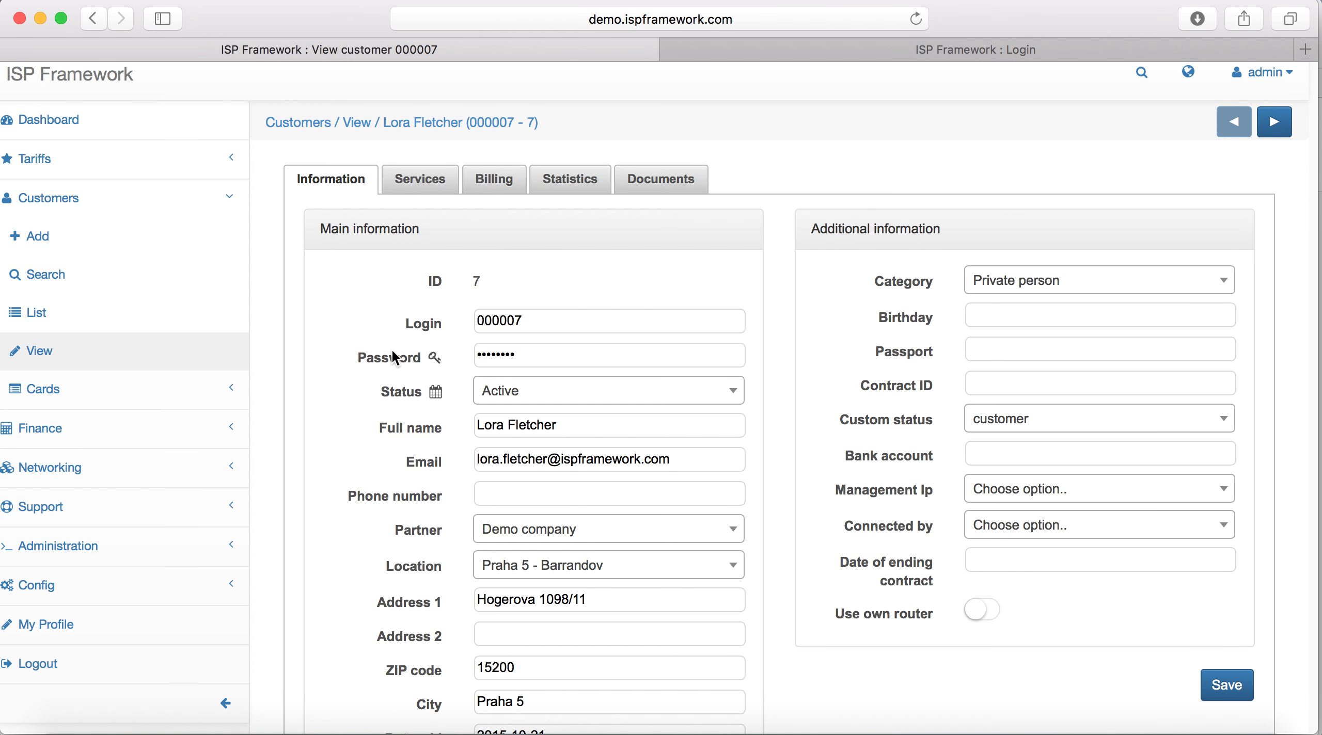
pyautogui.click(522, 360)
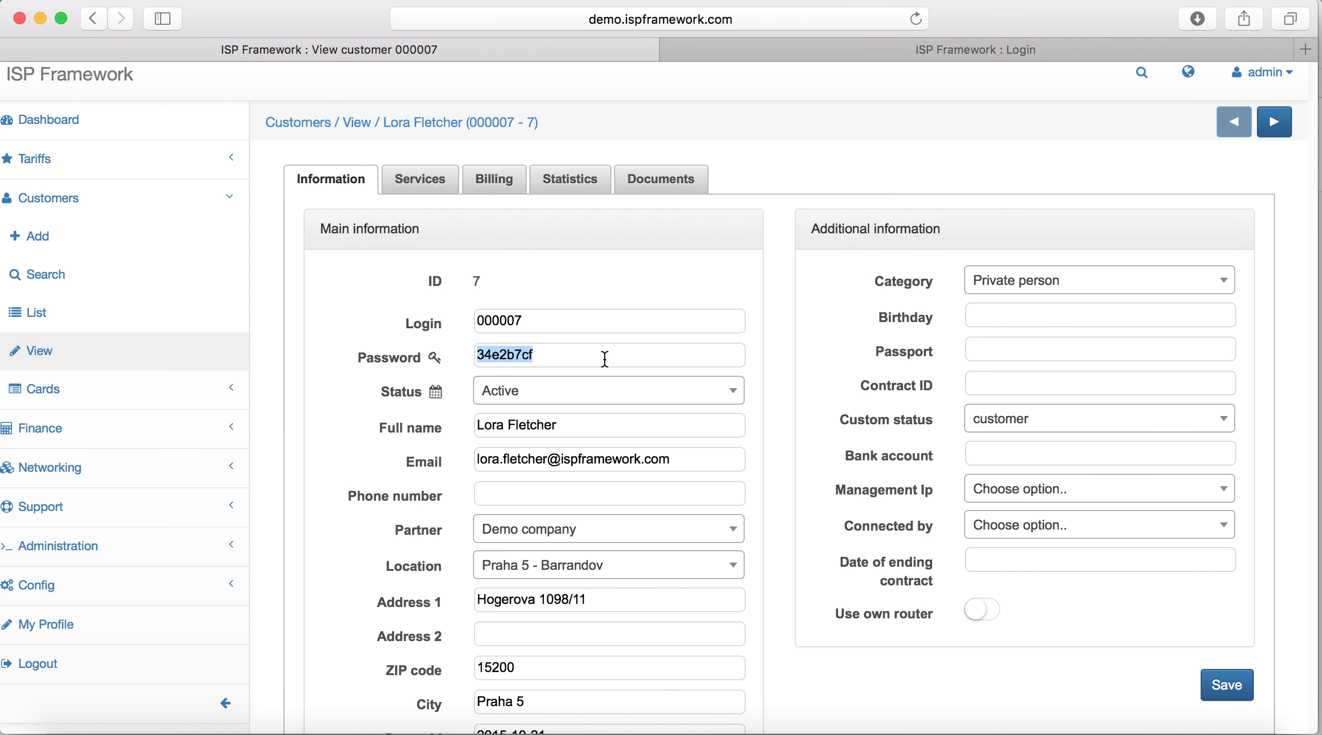
pyautogui.click(934, 47)
pyautogui.click(496, 250)
pyautogui.press('super+v')
pyautogui.click(508, 310)
pyautogui.click(662, 164)
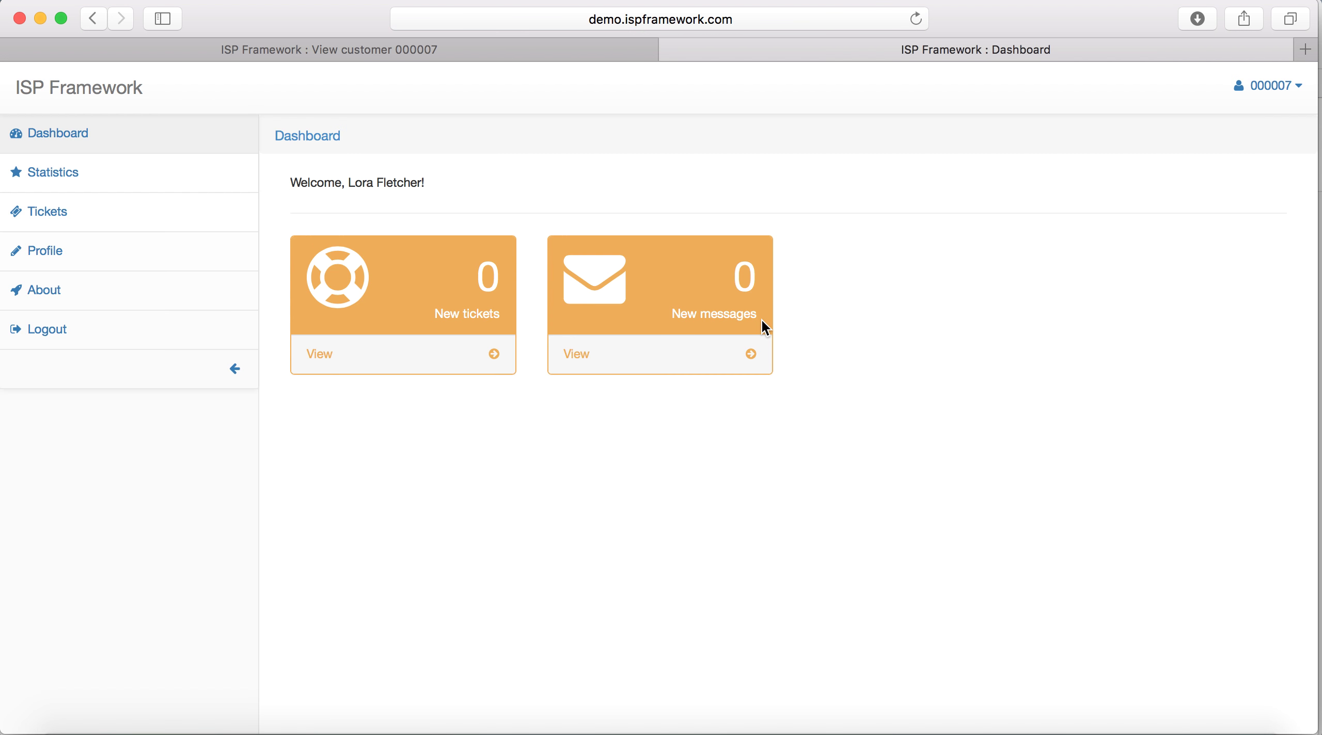
pyautogui.click(111, 174)
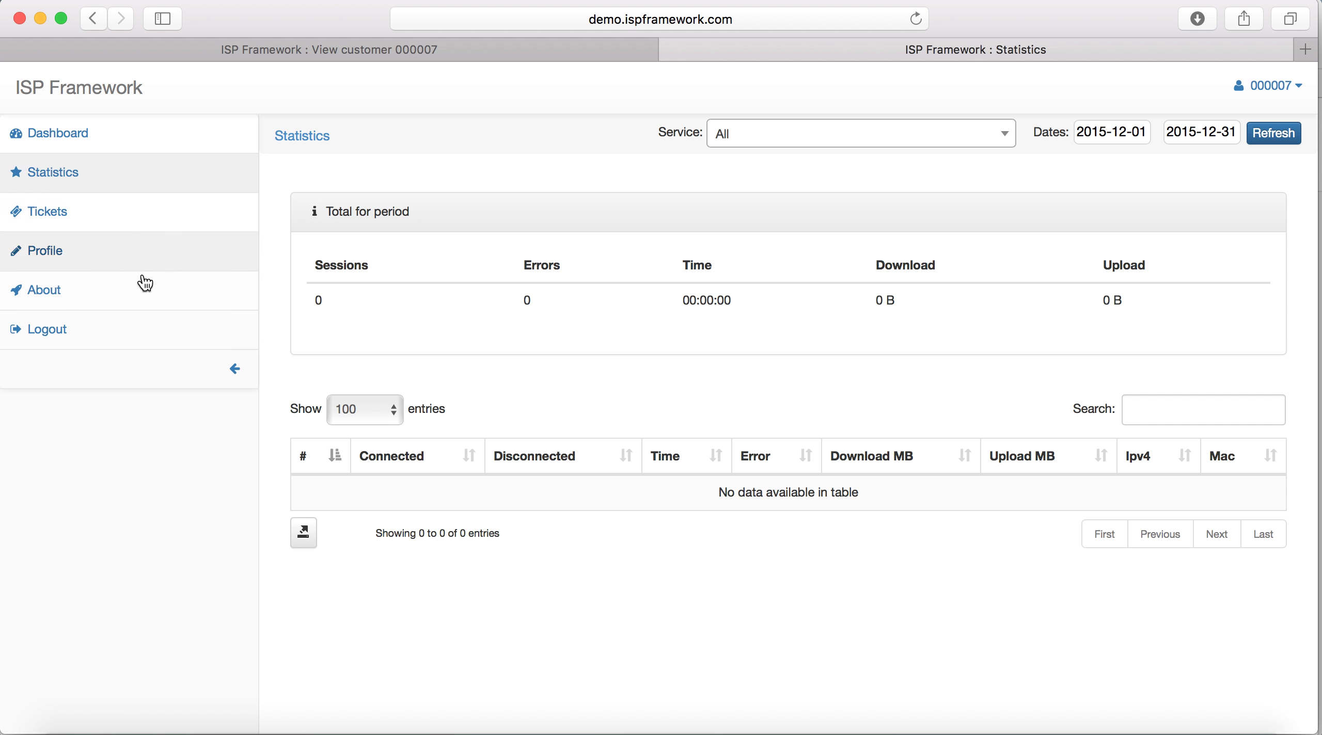
# - Open the main Portal configuration in the admin interface and check the items shown in the portal dashboard
pyautogui.click(337, 52)
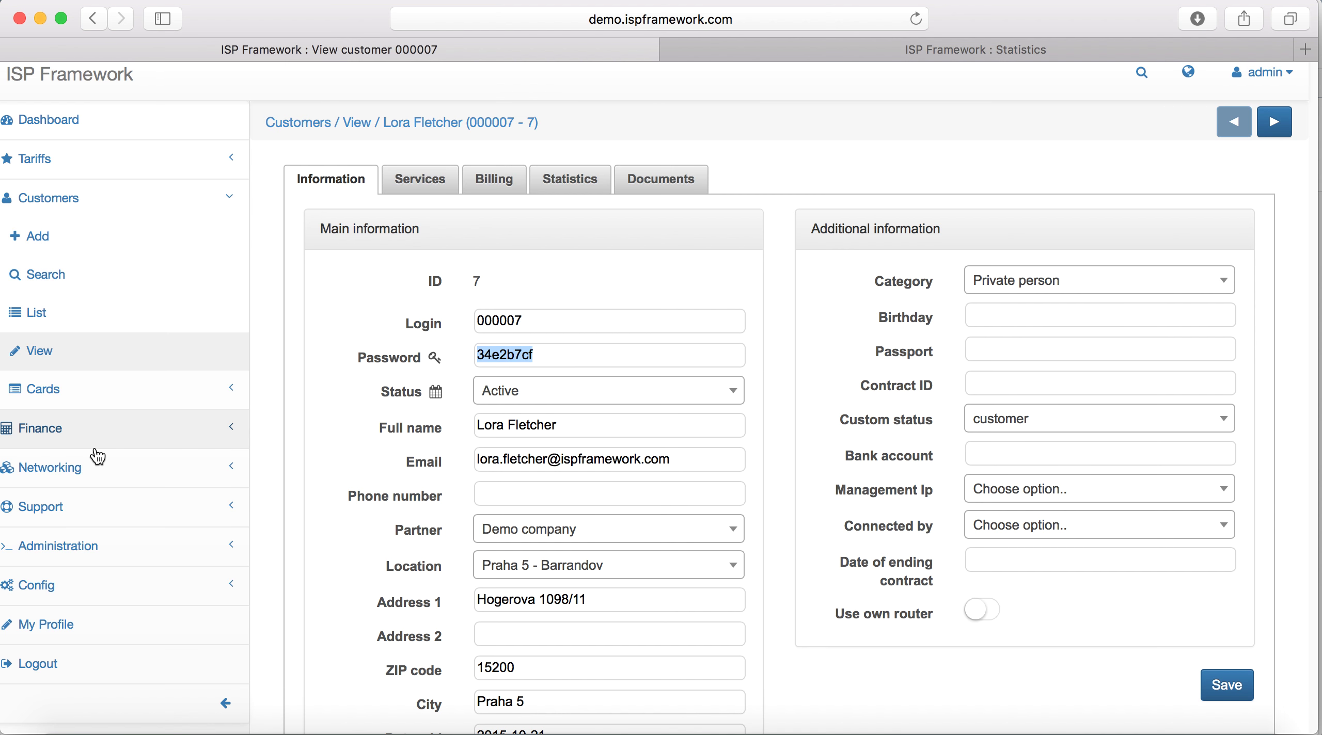
pyautogui.scroll(-3, 97, 462)
pyautogui.click(100, 463)
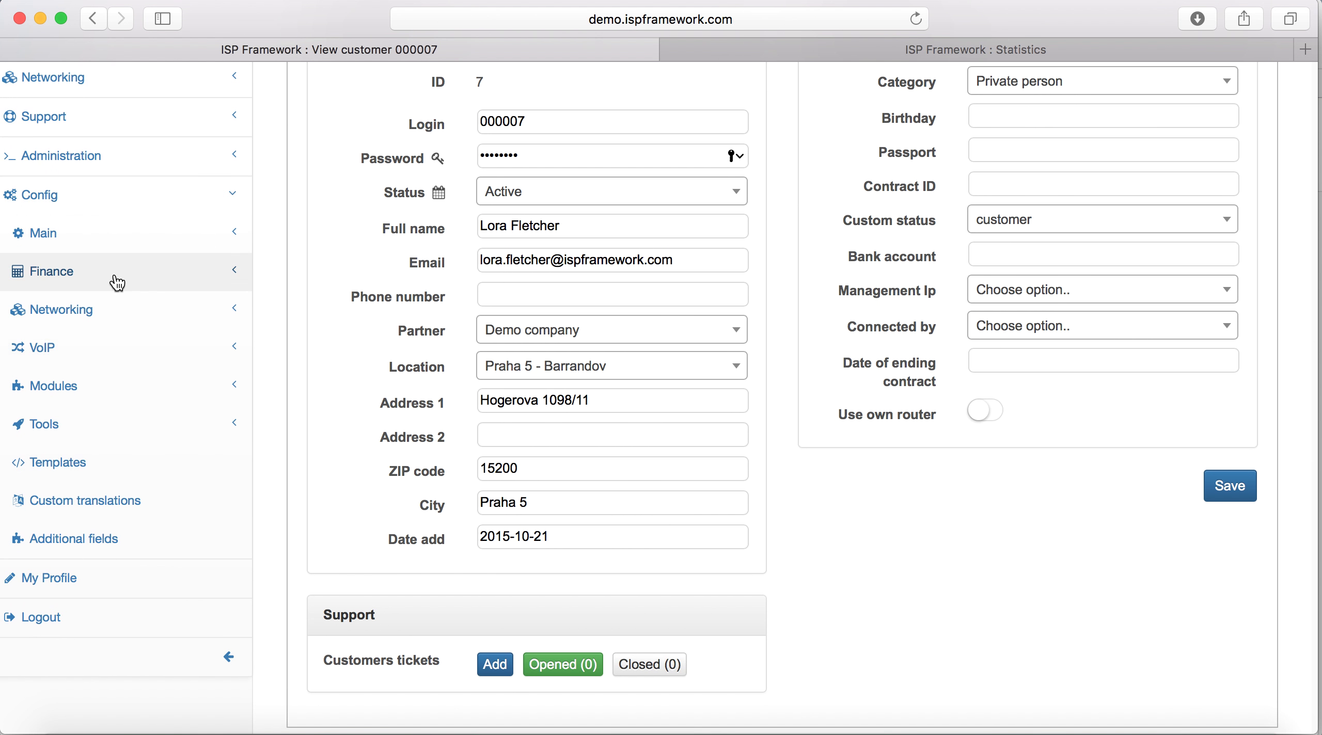
pyautogui.click(112, 248)
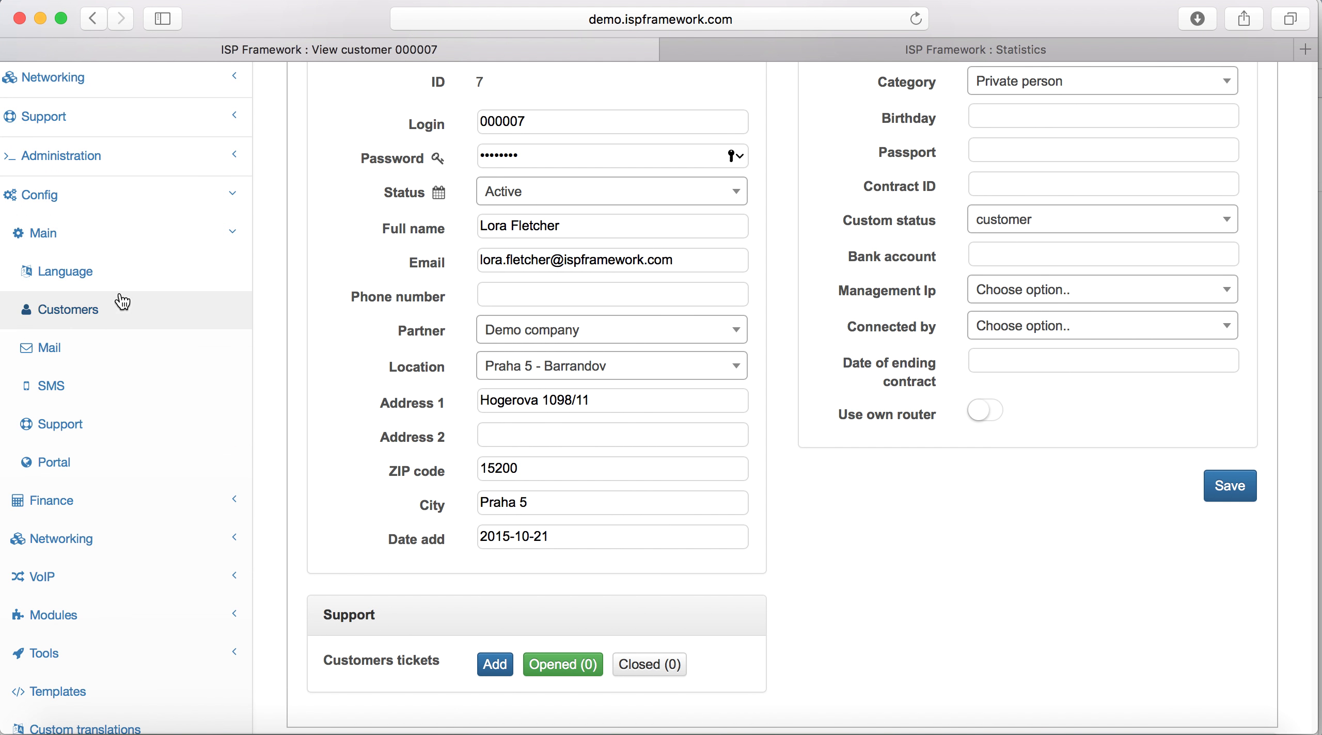
pyautogui.click(107, 462)
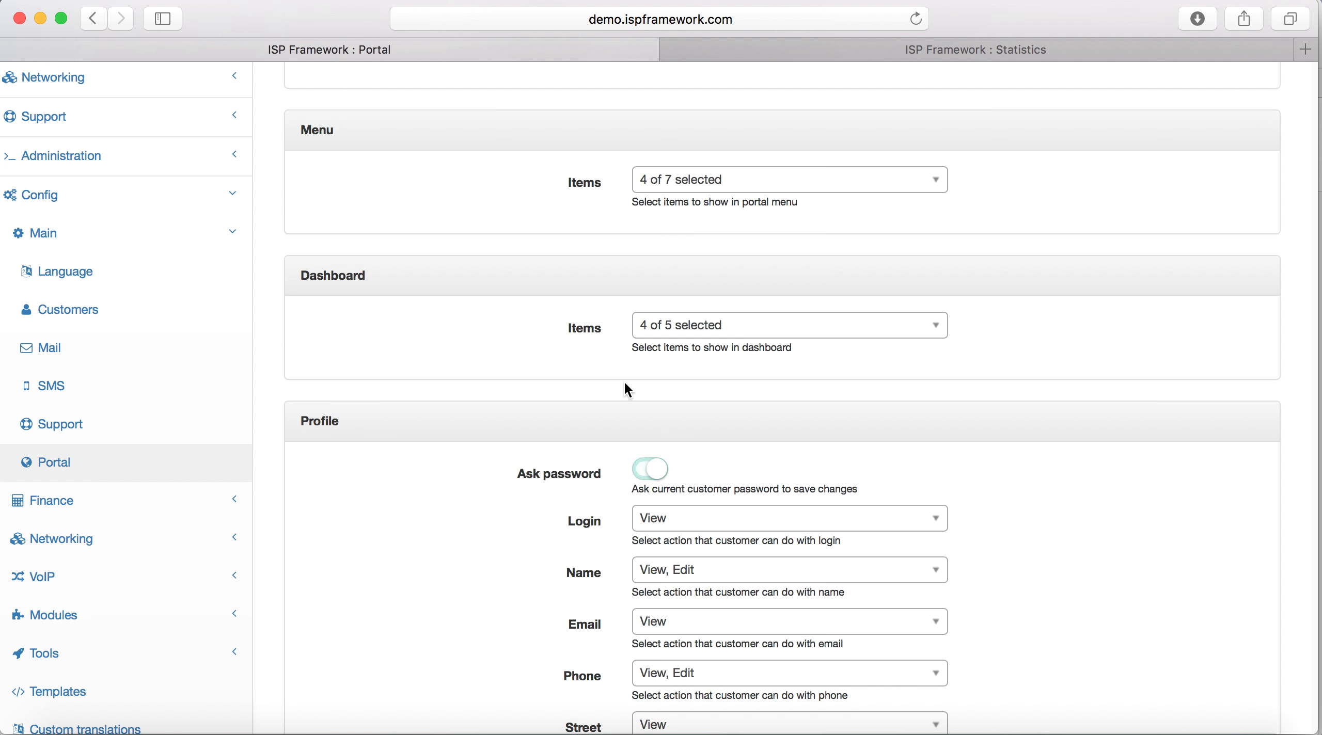
pyautogui.click(696, 325)
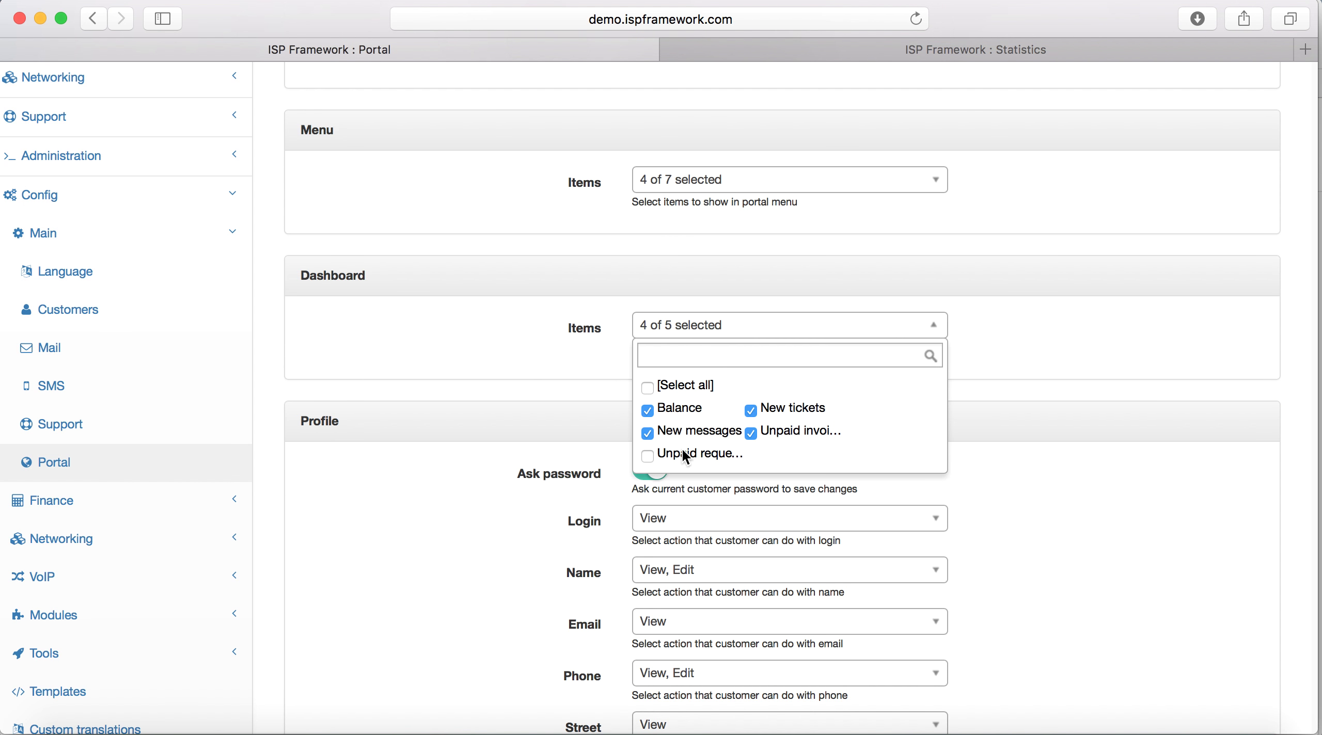
pyautogui.click(723, 330)
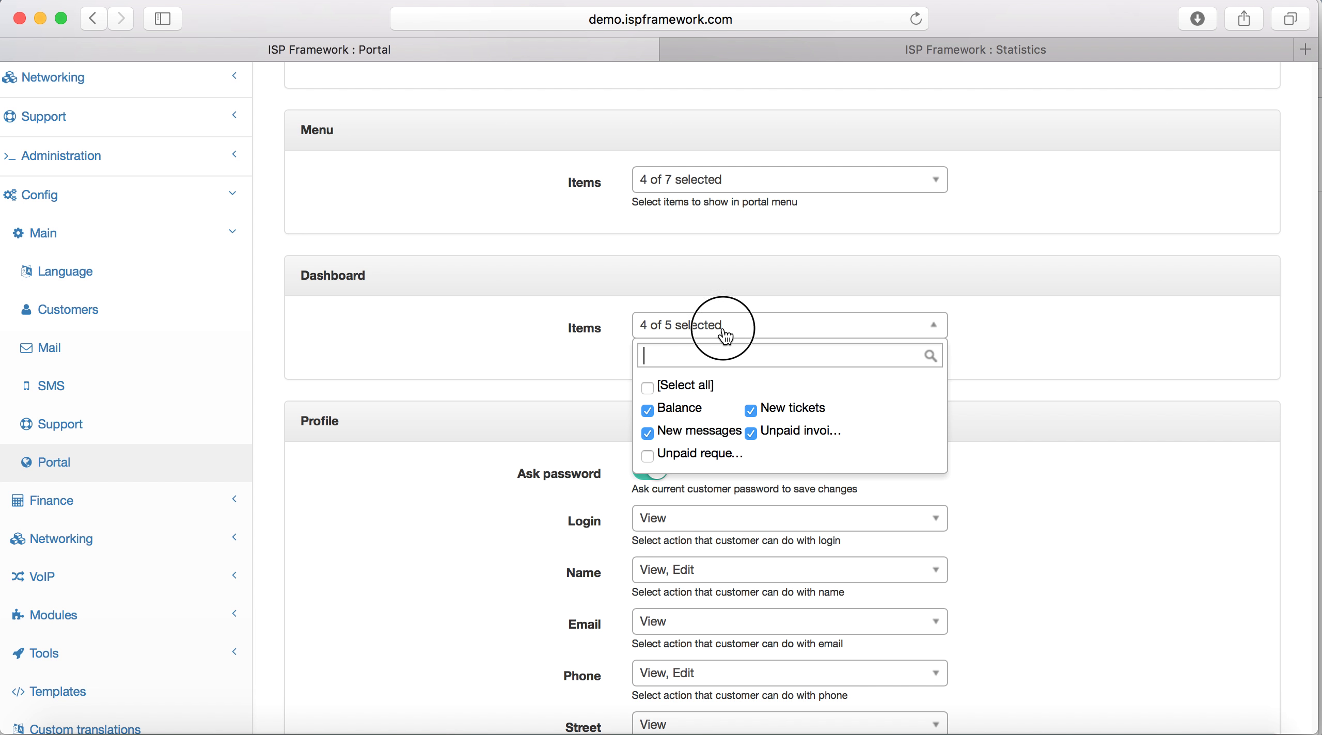
# - Add Finance to the portal menu items, save the portal configuration and return to the customer portal
pyautogui.click(742, 189)
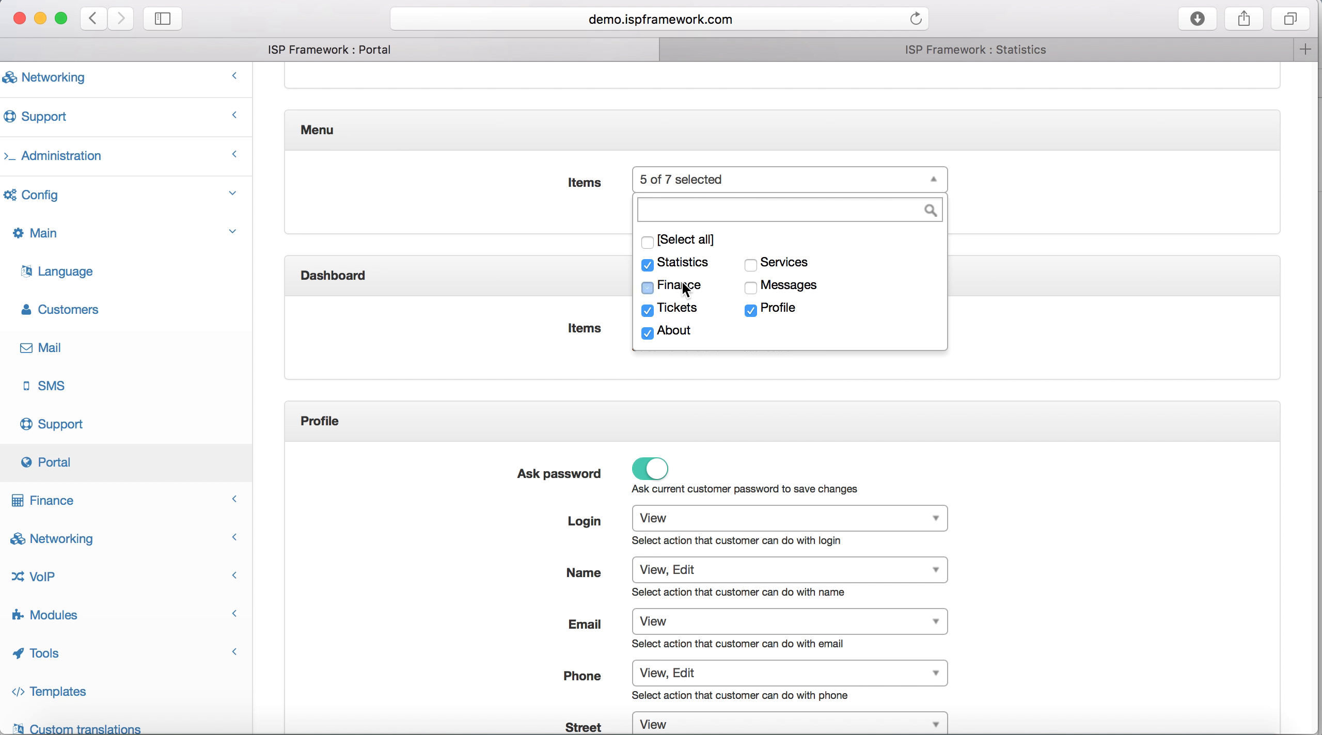
pyautogui.click(1002, 285)
pyautogui.scroll(-3, 1009, 281)
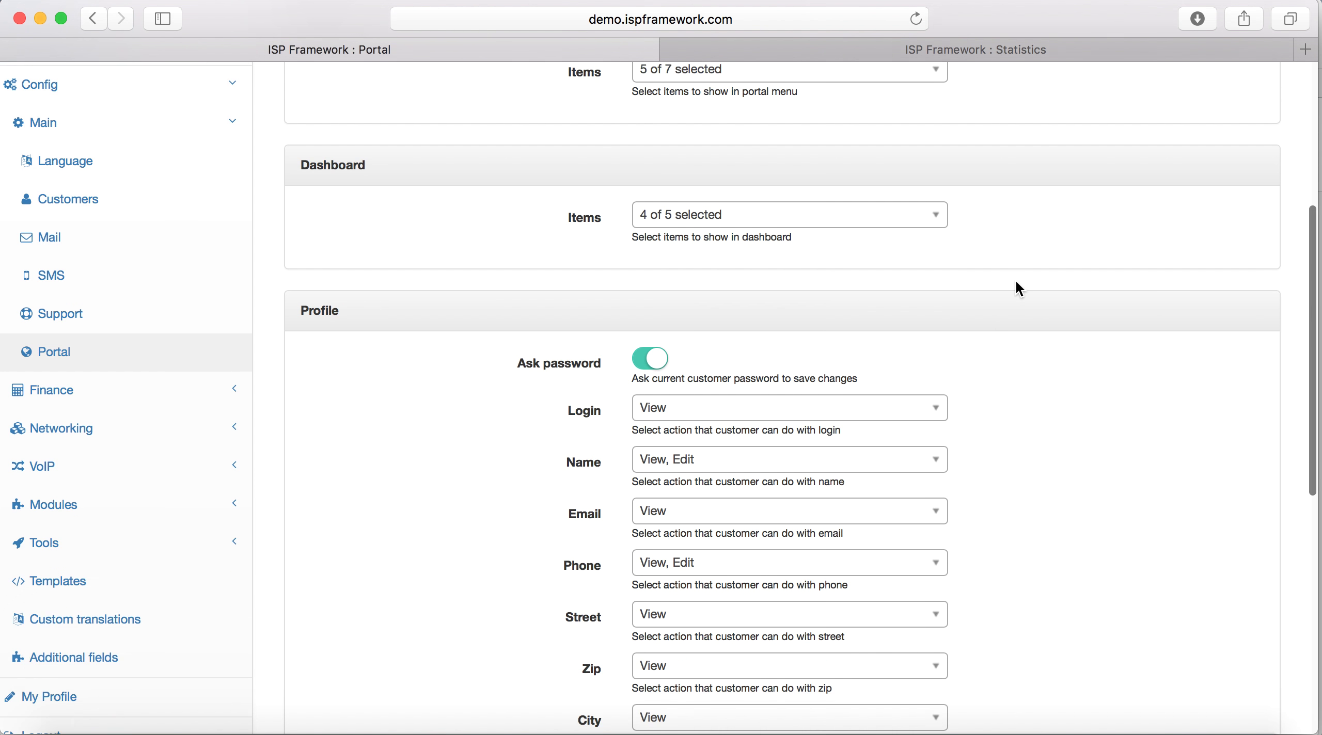
pyautogui.scroll(4, 1015, 281)
pyautogui.scroll(-10, 991, 315)
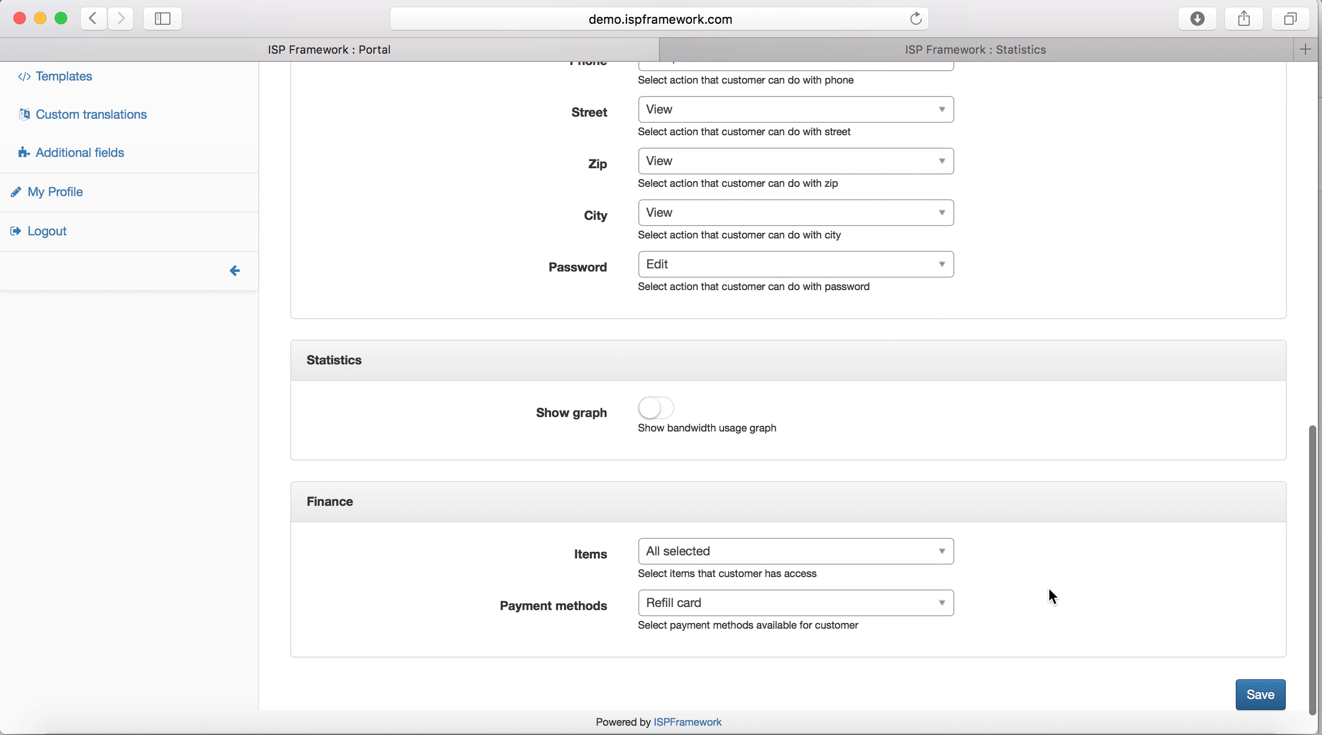
pyautogui.click(1252, 697)
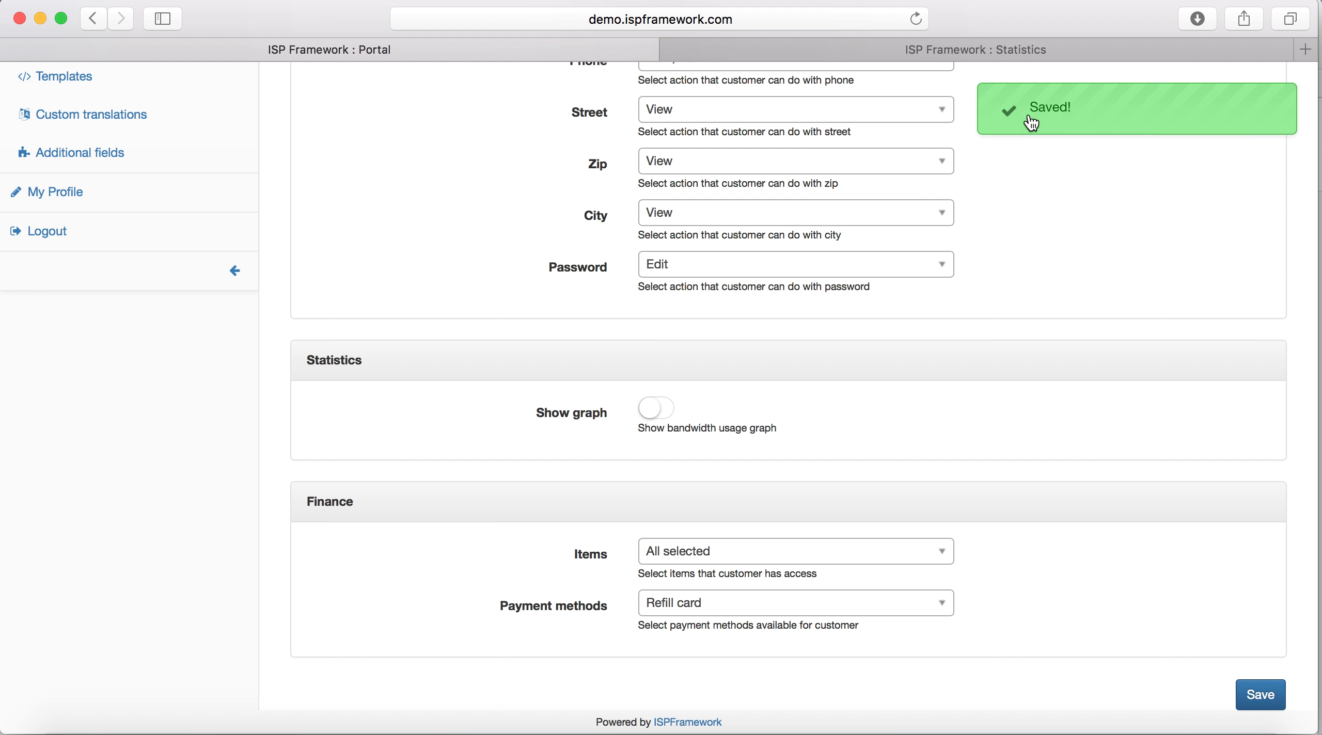
pyautogui.click(964, 50)
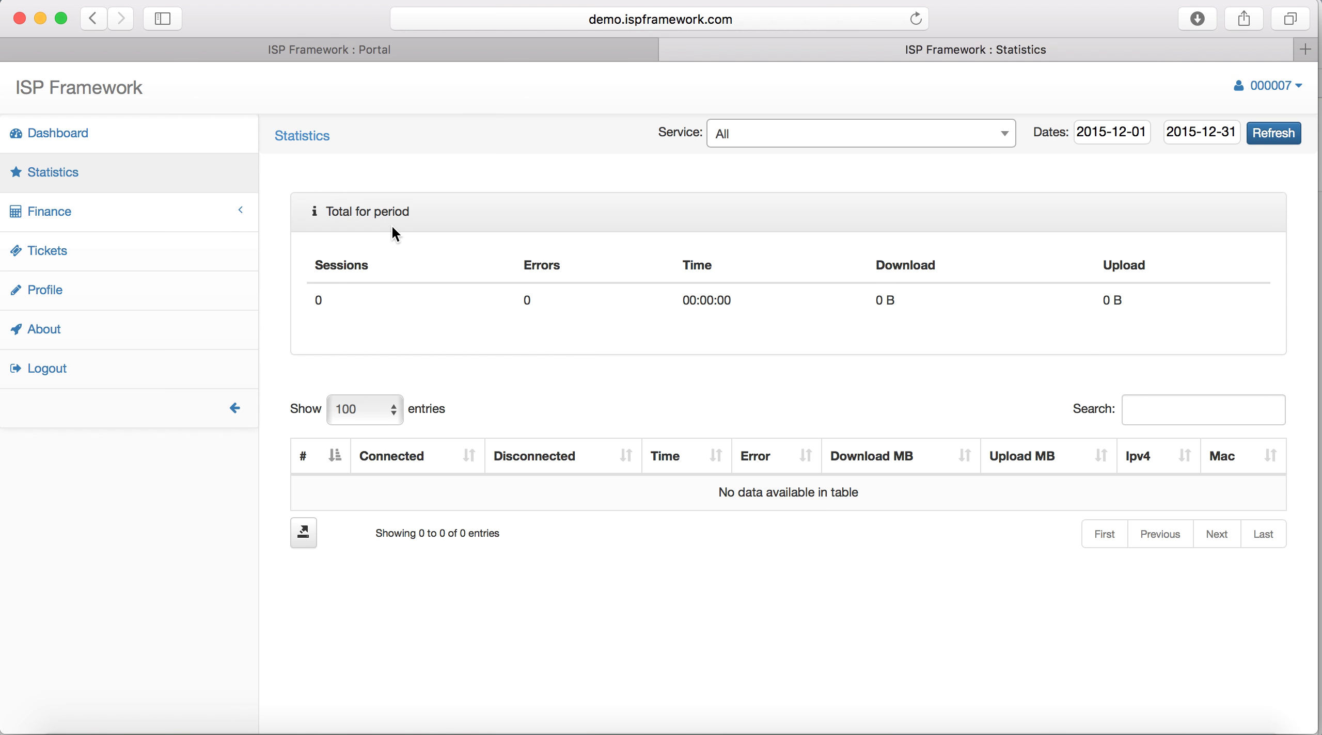
# - Review the customer's transactions and open the invoices list in the portal's Finance section
pyautogui.click(157, 227)
pyautogui.click(159, 251)
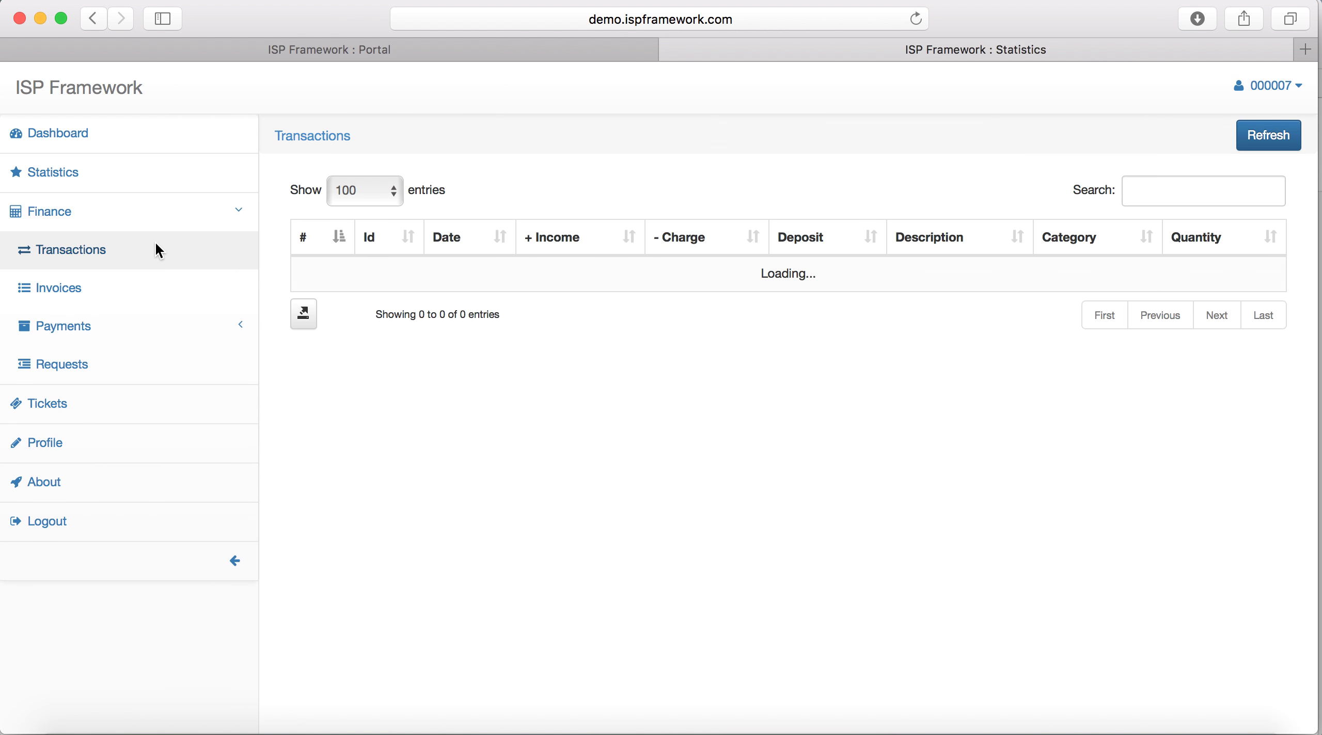
pyautogui.click(151, 287)
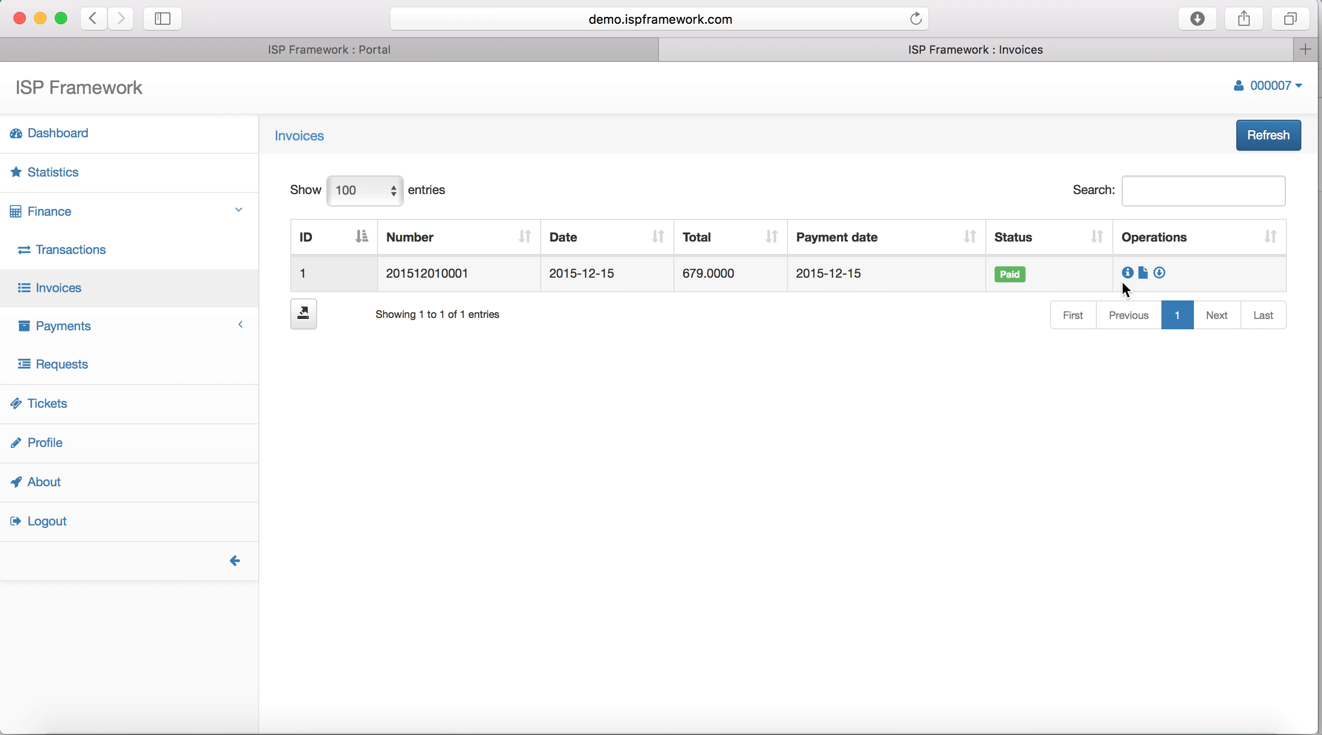
# - View the PDF of the paid invoice dated 2015-12-15, read through its items and close it
pyautogui.click(1141, 274)
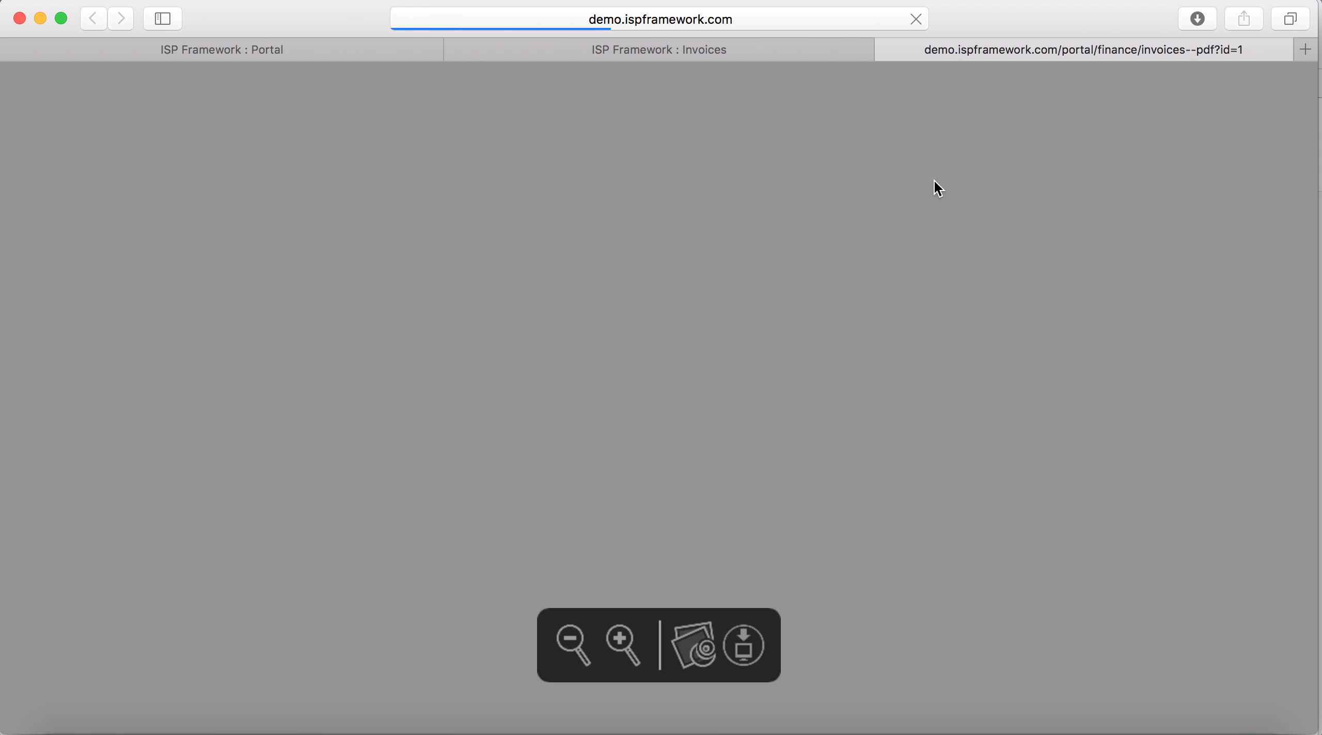
pyautogui.scroll(-5, 877, 243)
pyautogui.scroll(-7, 877, 243)
pyautogui.scroll(5, 897, 133)
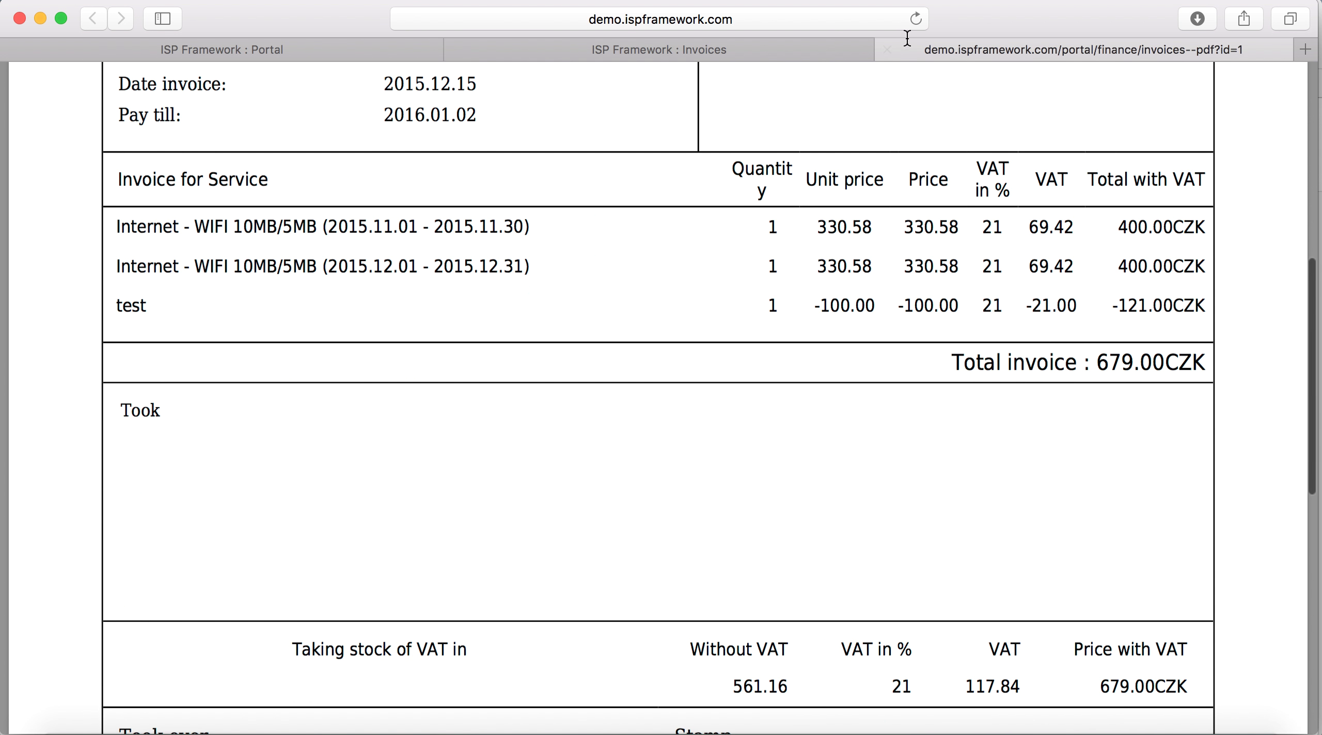
pyautogui.click(883, 49)
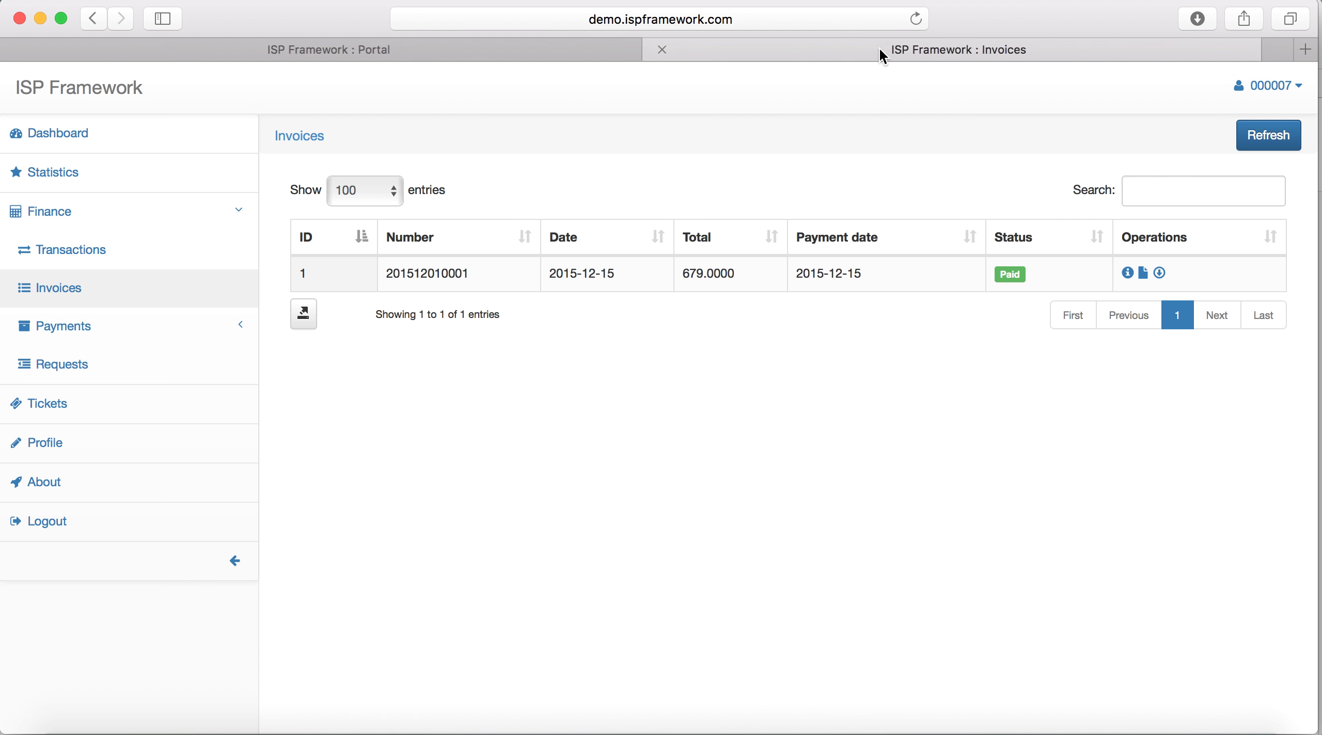
# - Check the customer's payments list in the portal and open the page for redeeming a refill card
pyautogui.click(138, 330)
pyautogui.click(145, 372)
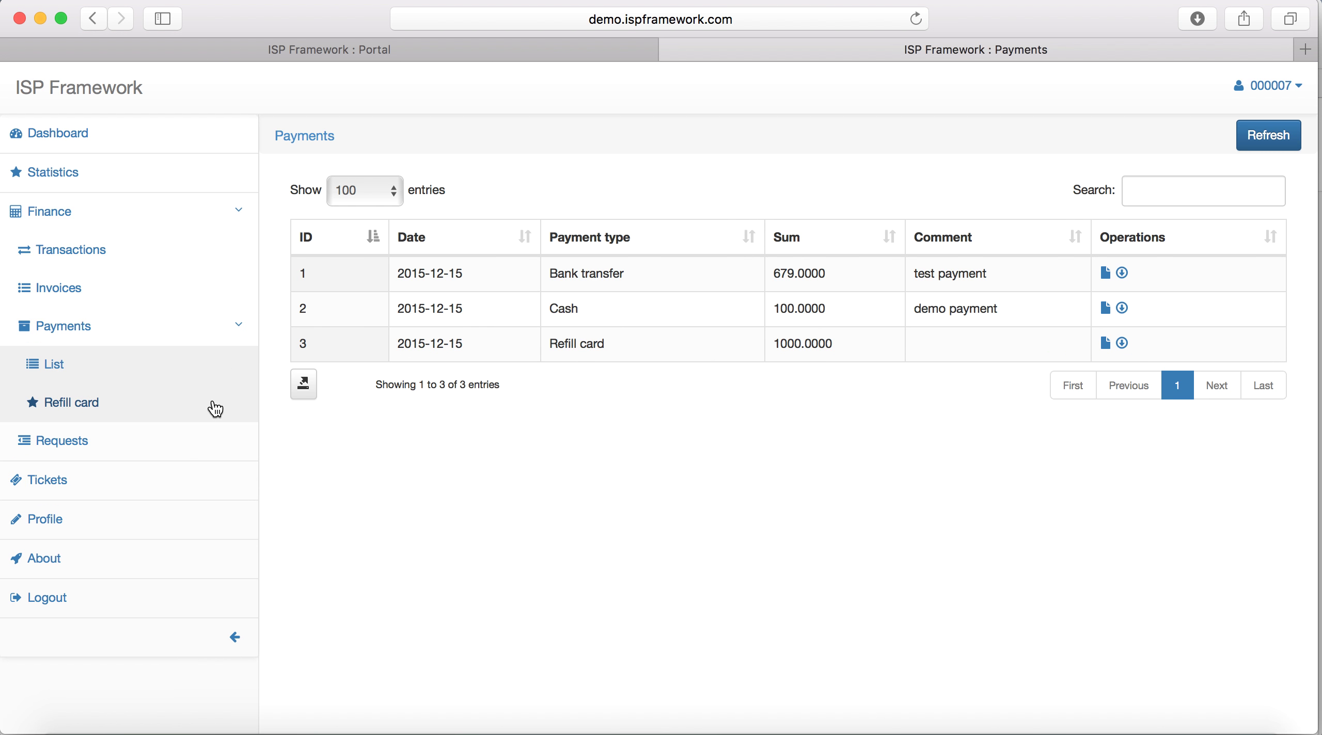
pyautogui.click(139, 399)
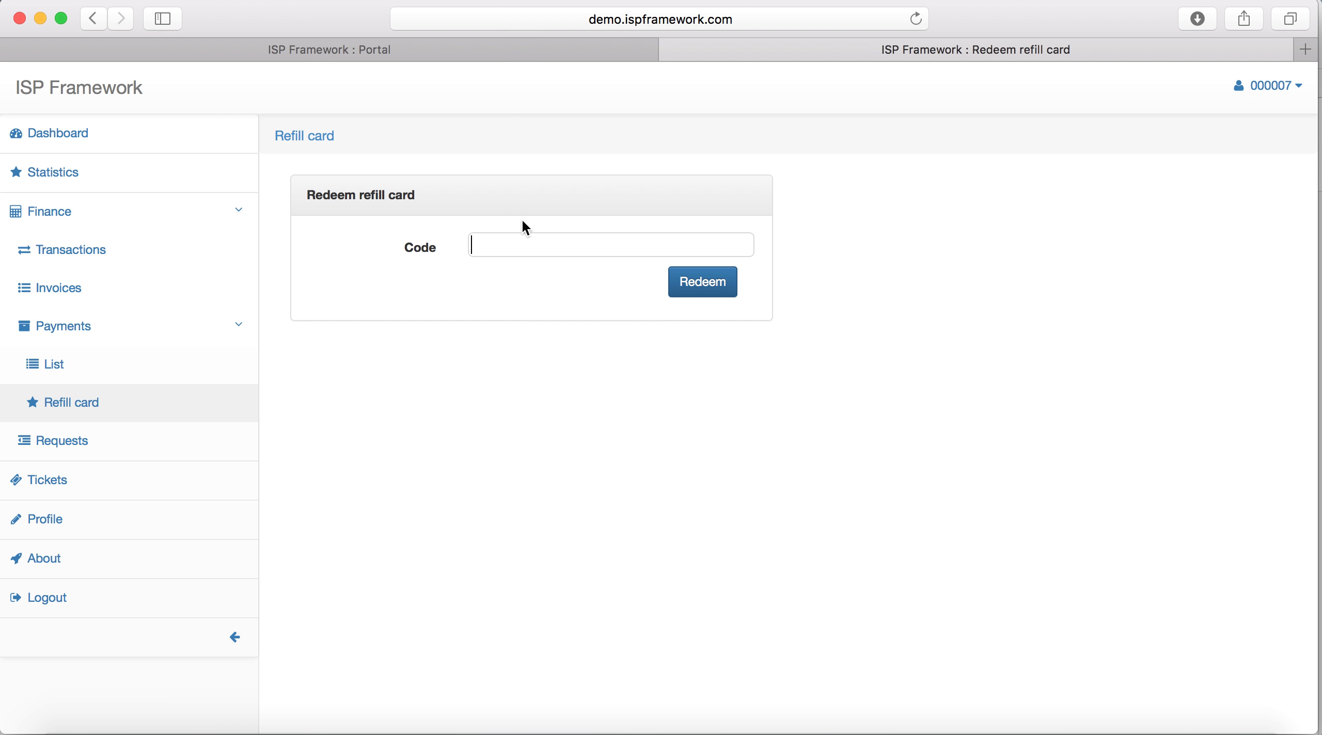
# - Return to the admin interface and open refill card series 201502 from the Finance refill card series list
pyautogui.click(570, 54)
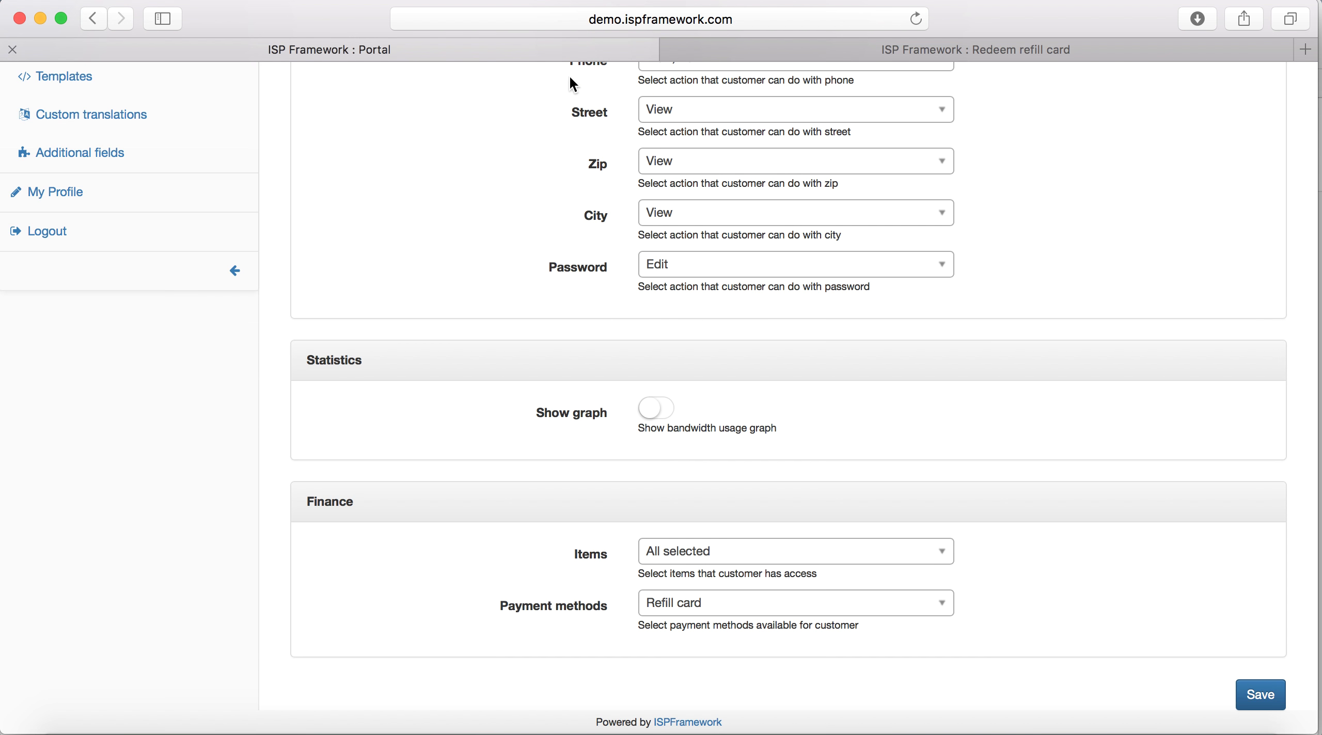
pyautogui.scroll(10, 434, 242)
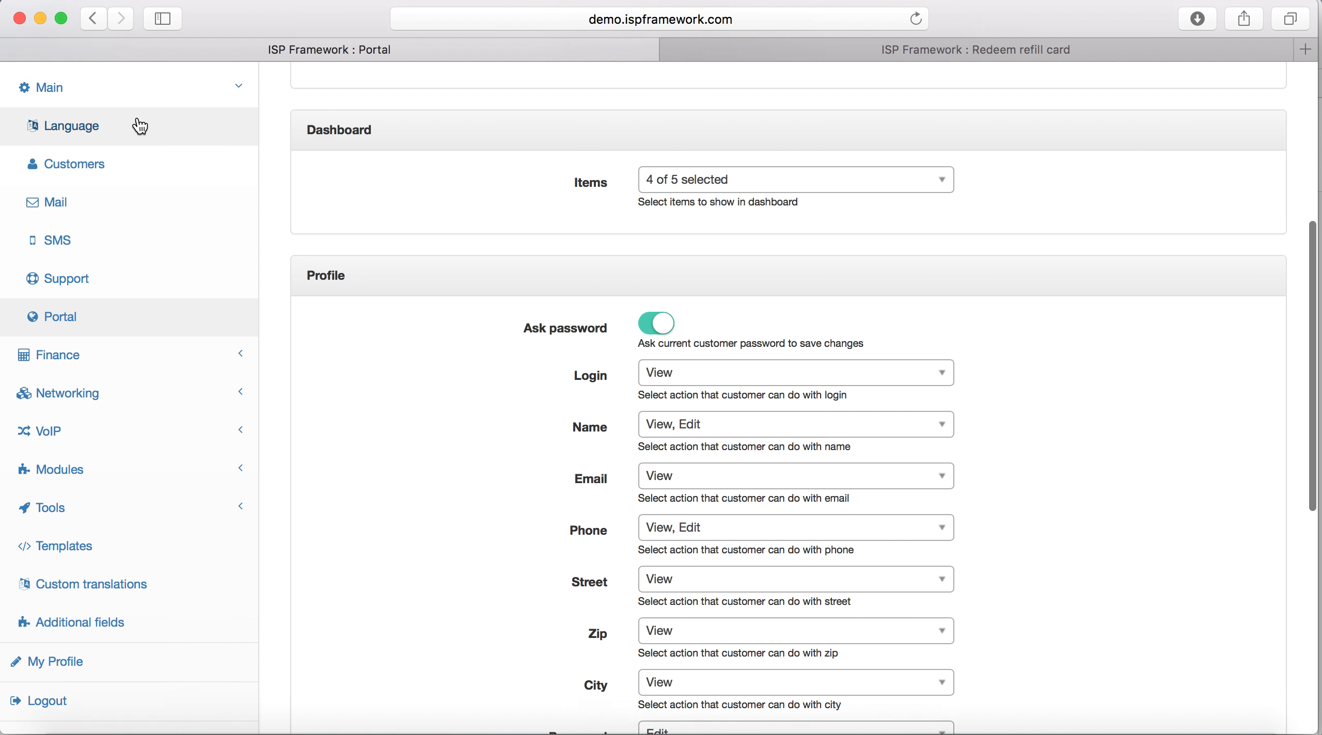
pyautogui.scroll(2, 129, 165)
pyautogui.click(126, 123)
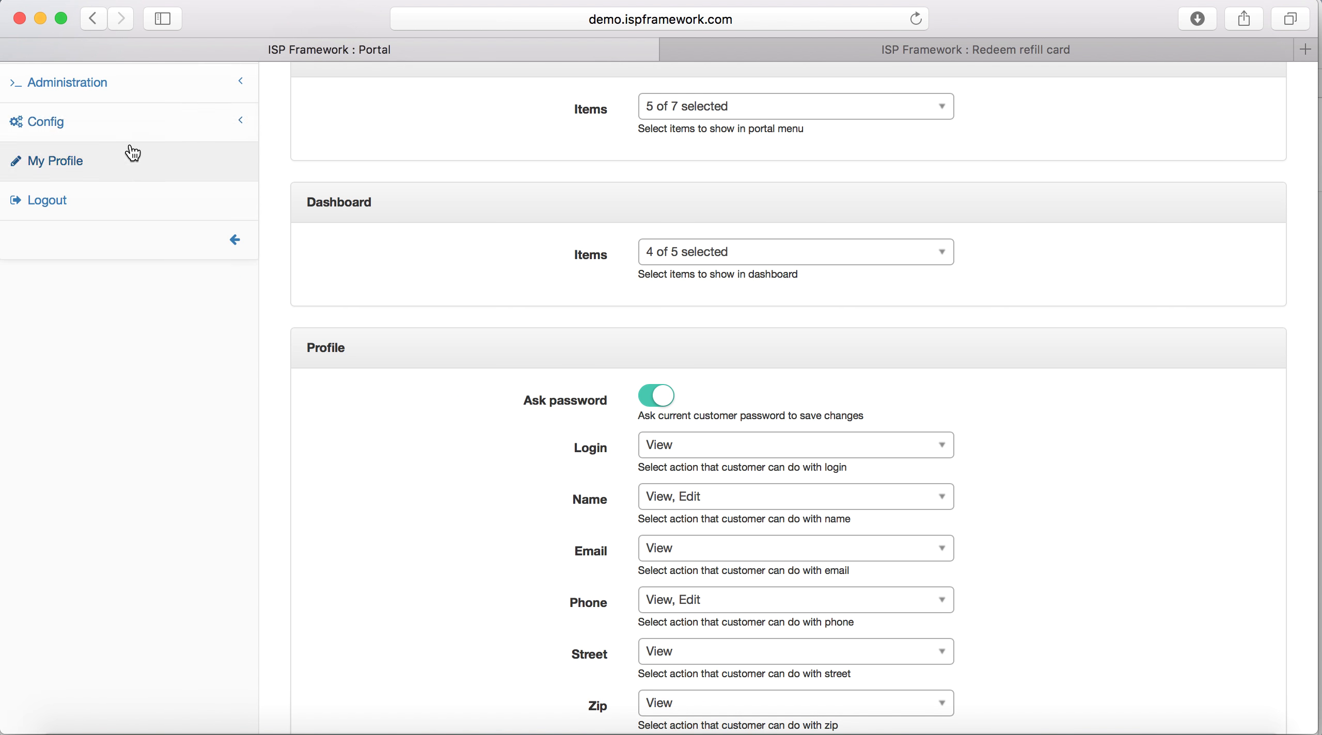
pyautogui.scroll(3, 129, 150)
pyautogui.click(118, 148)
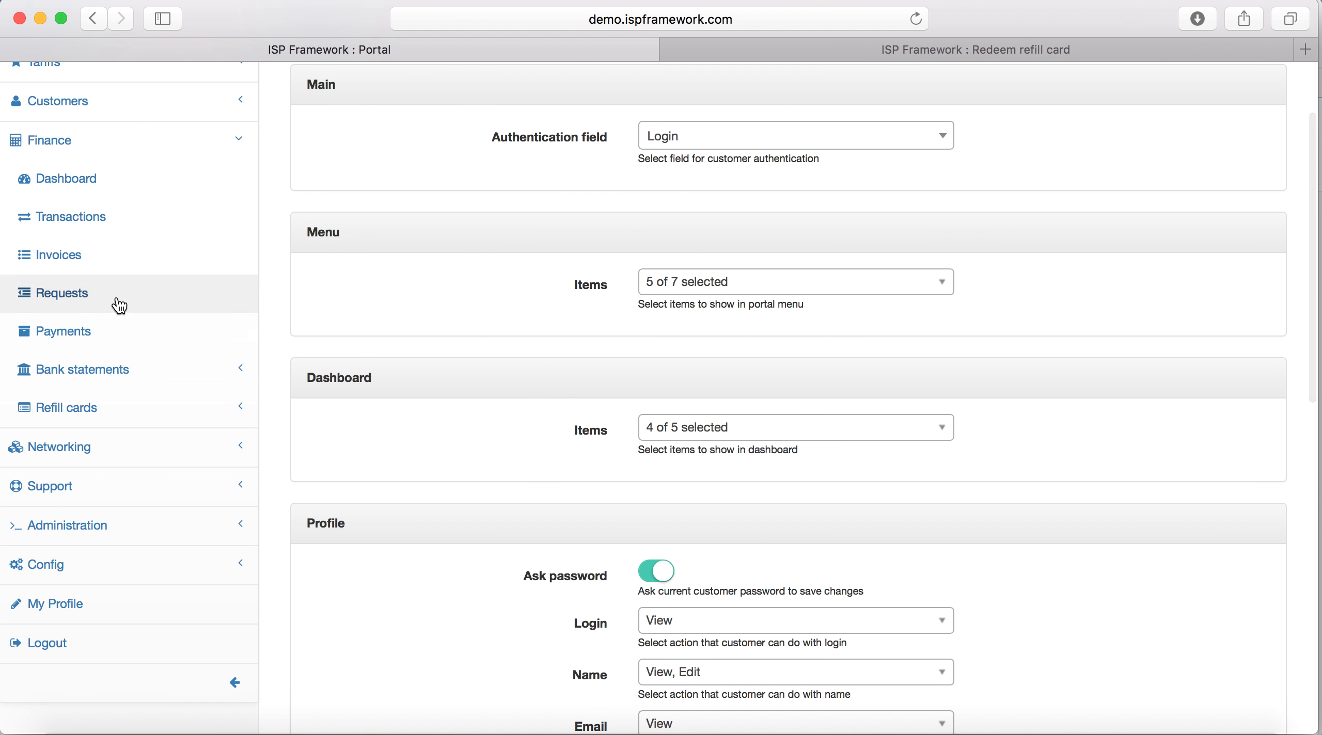
pyautogui.click(109, 407)
pyautogui.scroll(-3, 112, 417)
pyautogui.click(109, 406)
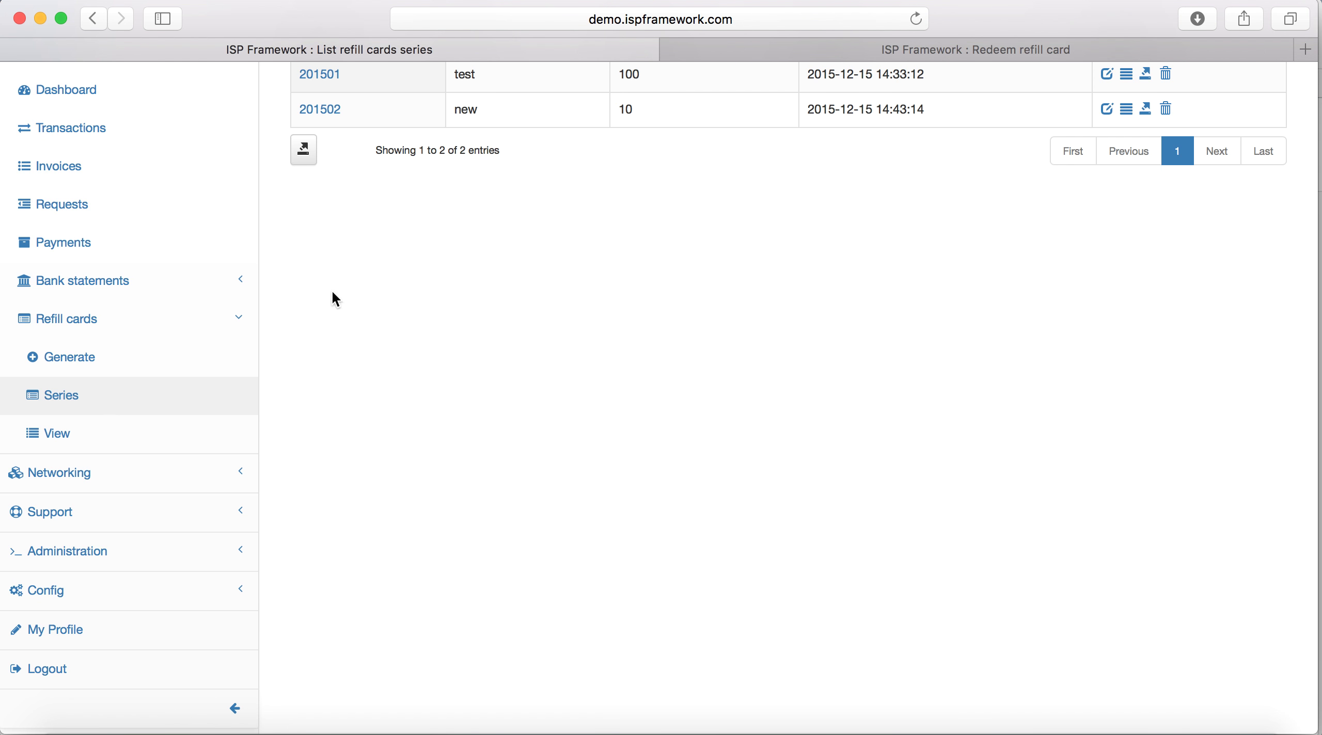
pyautogui.click(330, 111)
pyautogui.scroll(5, 693, 252)
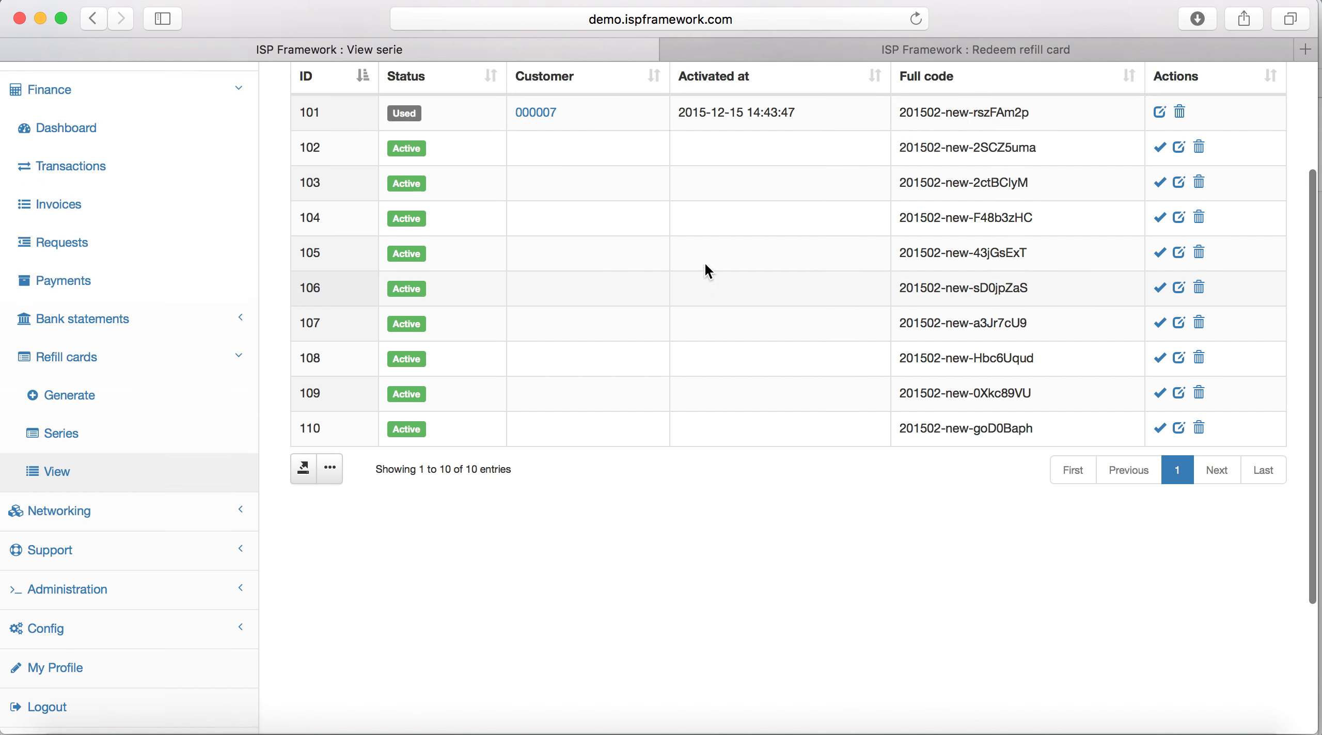
# - Copy the full code of active refill card 102 and redeem it in the customer portal
pyautogui.tripleClick(898, 259)
pyautogui.press('super+c')
pyautogui.click(983, 54)
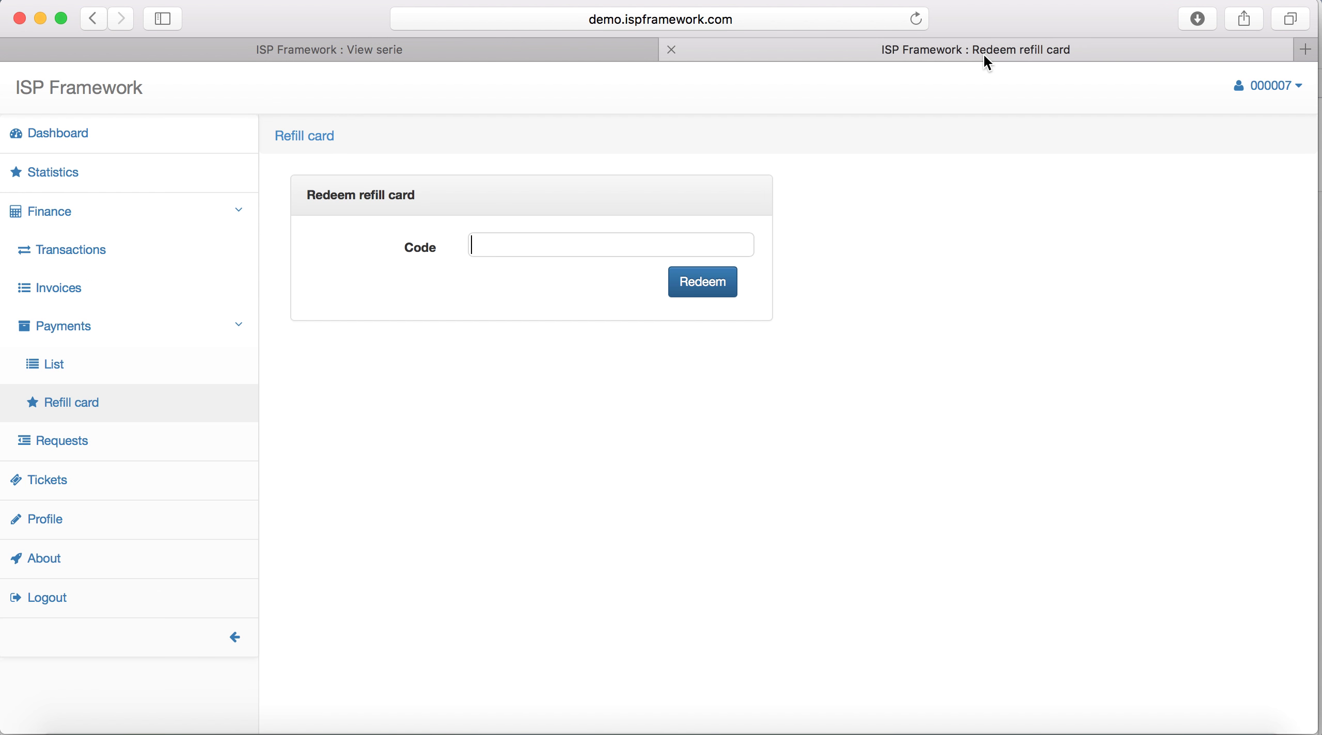
pyautogui.press('super+v')
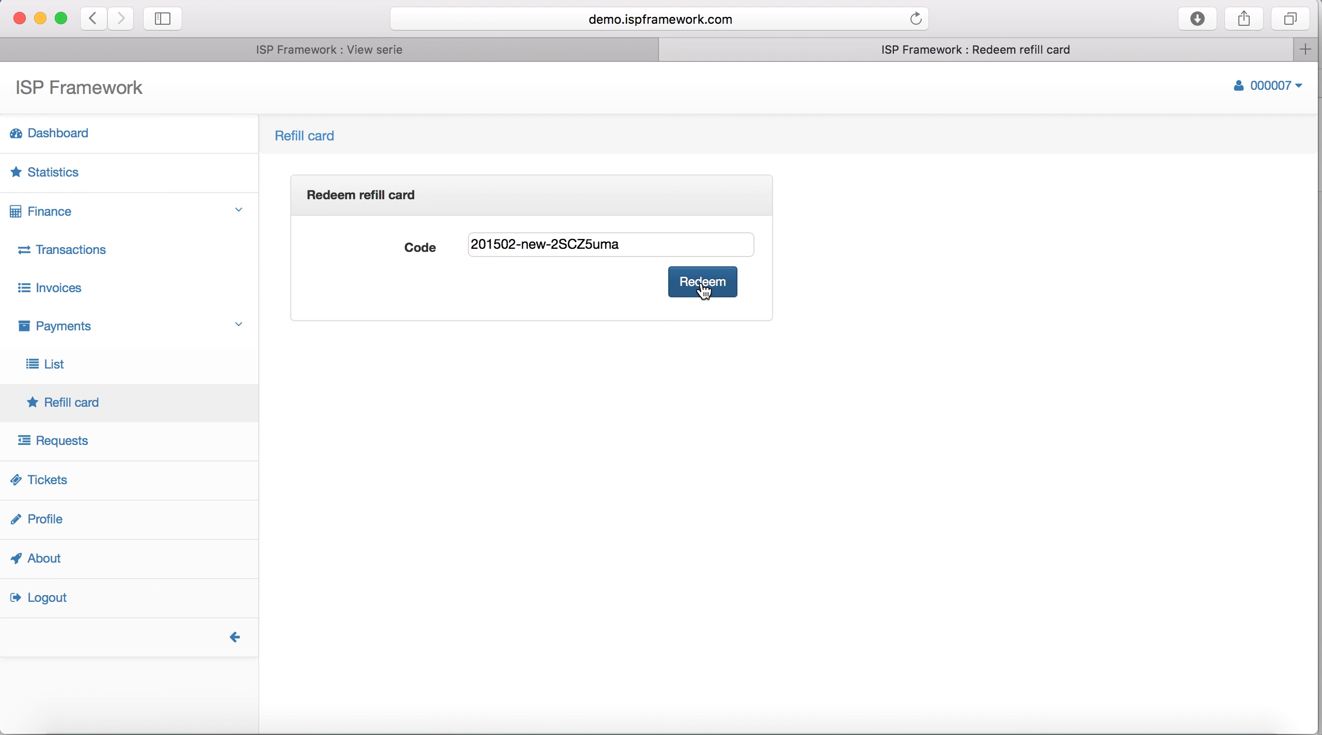
pyautogui.click(703, 283)
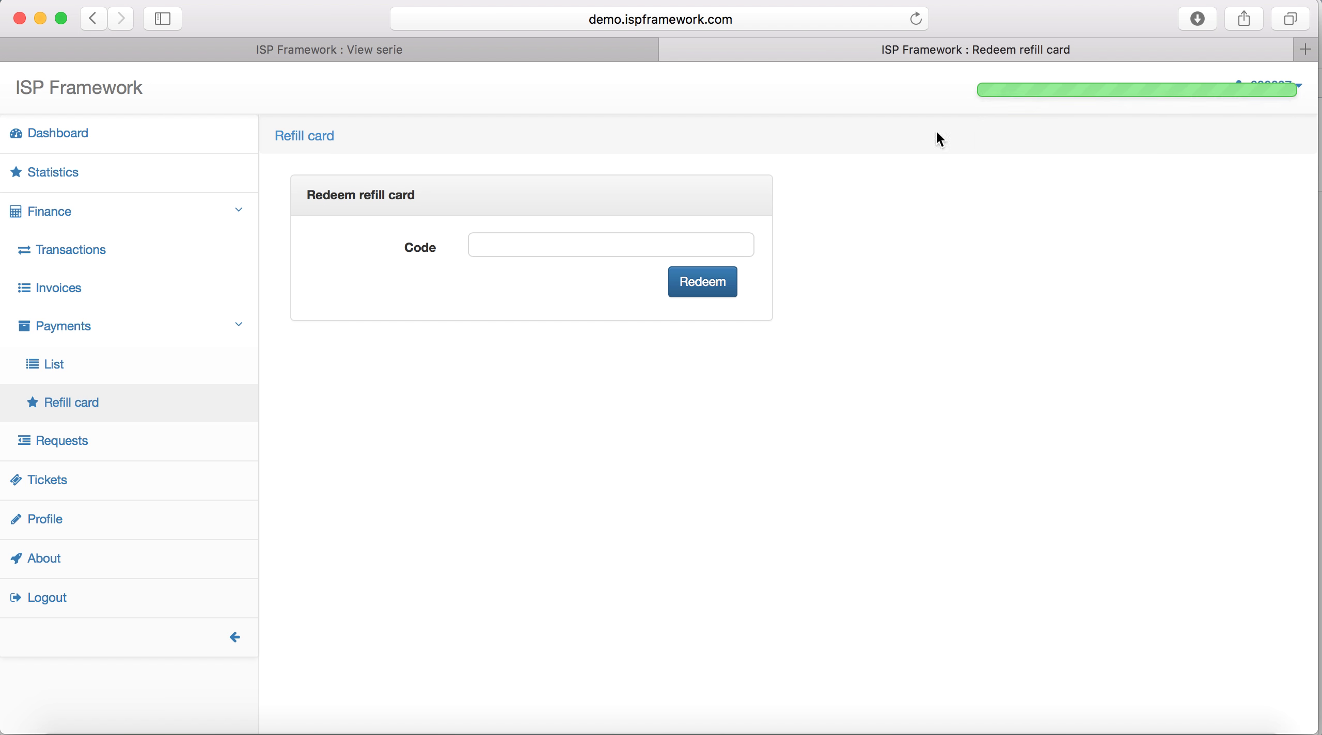
# - Check the new refill card payment's date, type and sum in the portal's payments list
pyautogui.click(96, 368)
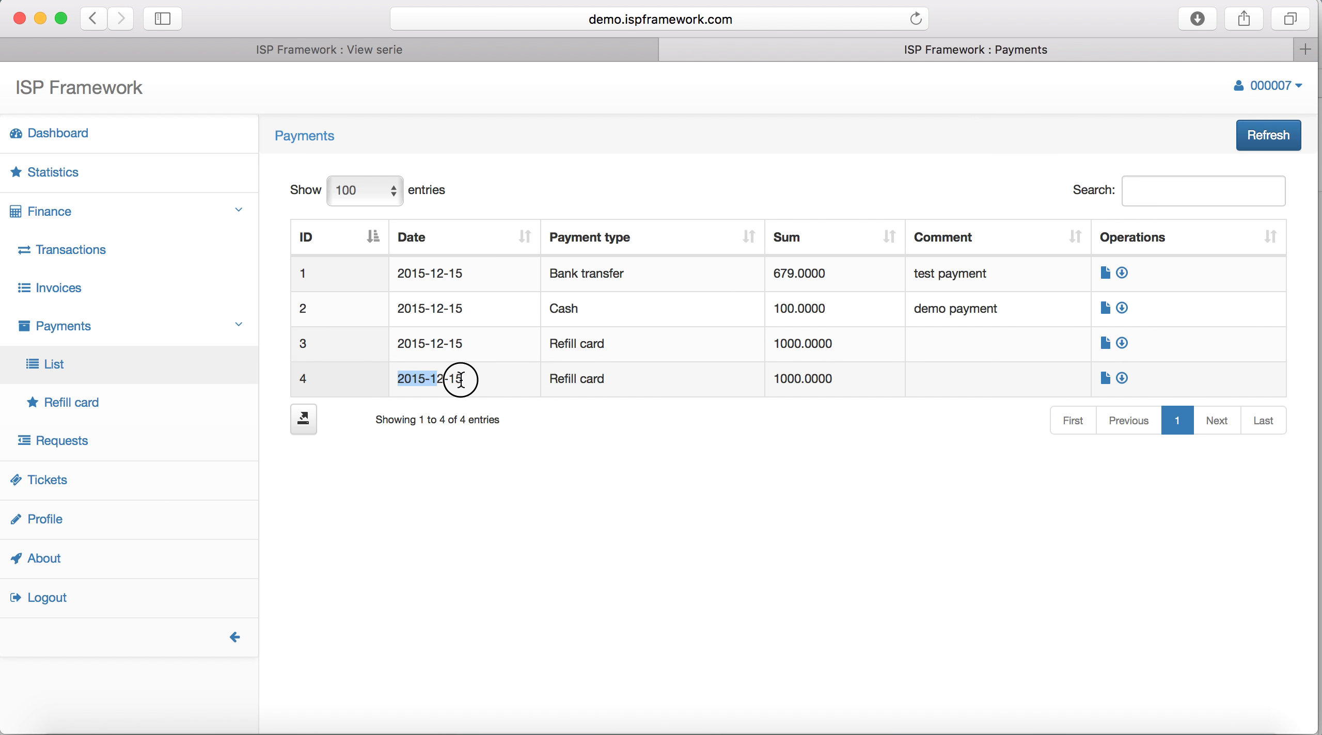
pyautogui.moveTo(460, 380); pyautogui.dragTo(596, 389)
pyautogui.moveTo(745, 393); pyautogui.dragTo(838, 393)
pyautogui.click(864, 381)
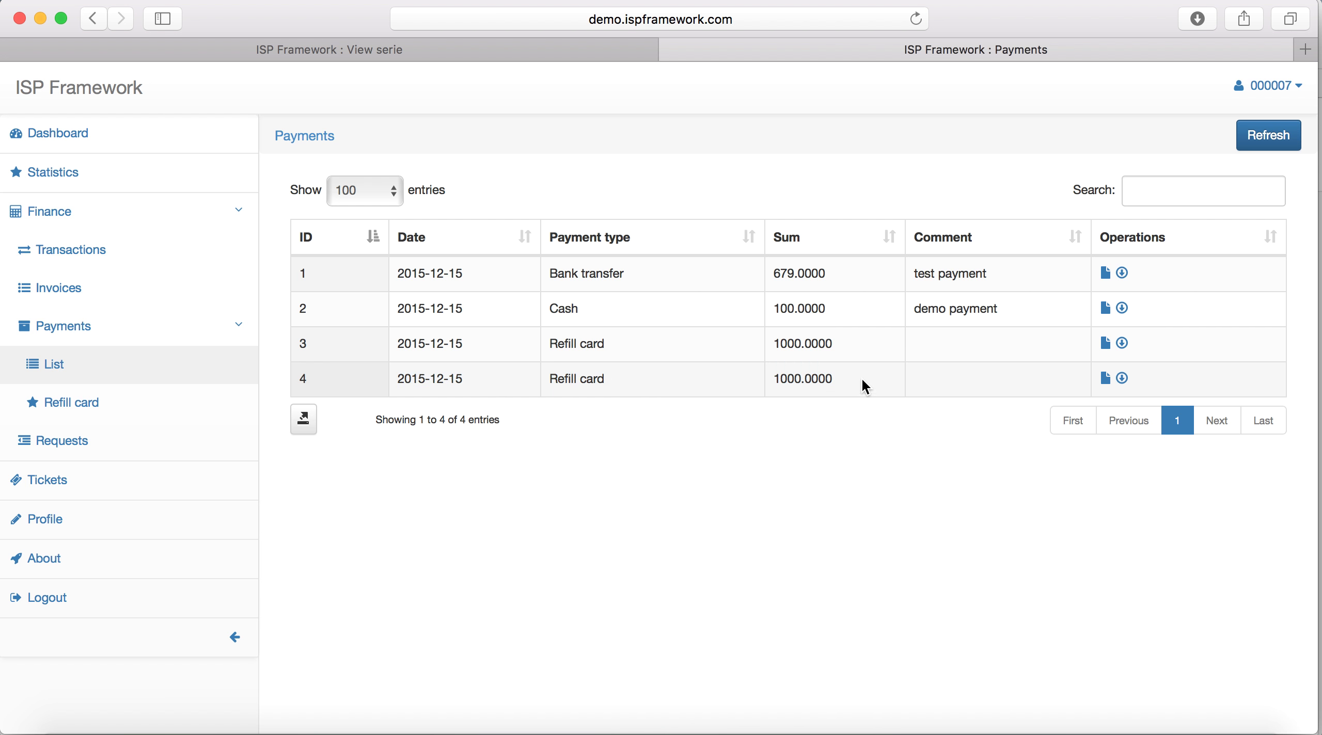
# - Open the global finance transactions in the admin interface and refresh the list for 2015-12-01 to 2015-12-31
pyautogui.click(541, 50)
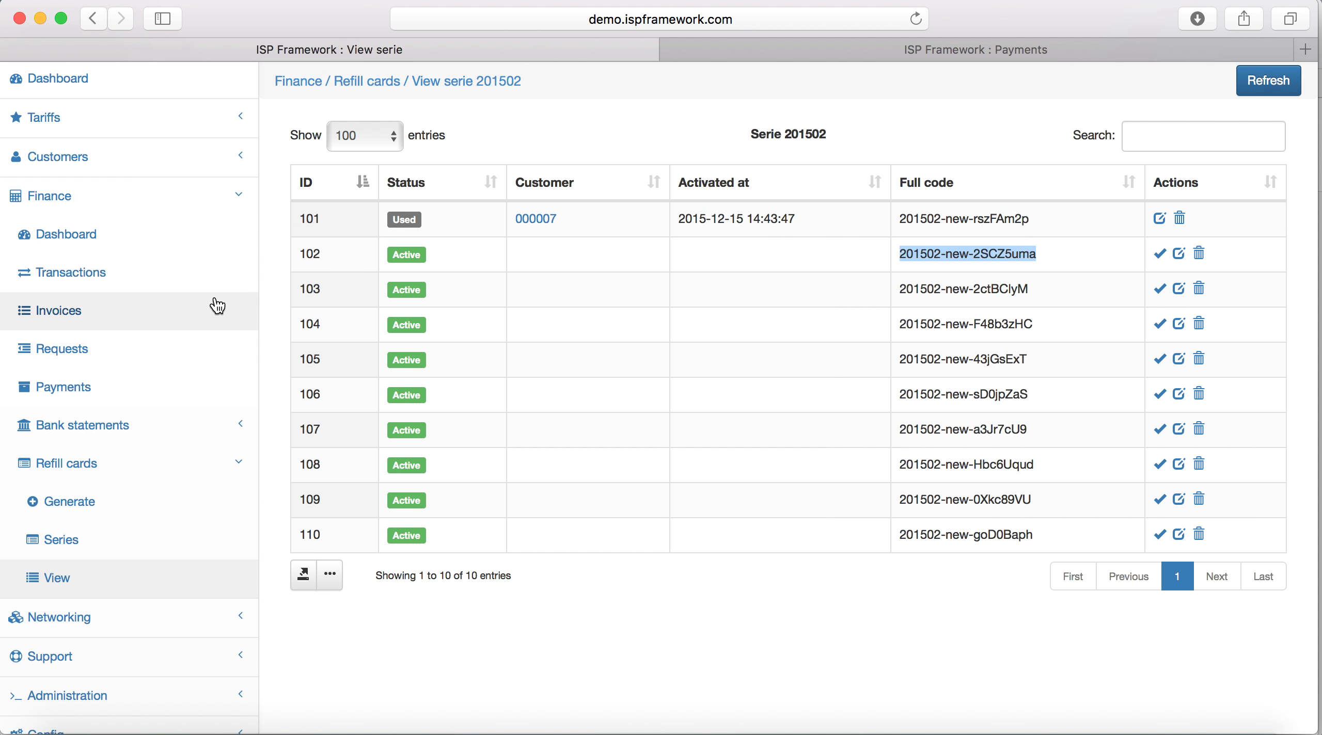
pyautogui.click(172, 276)
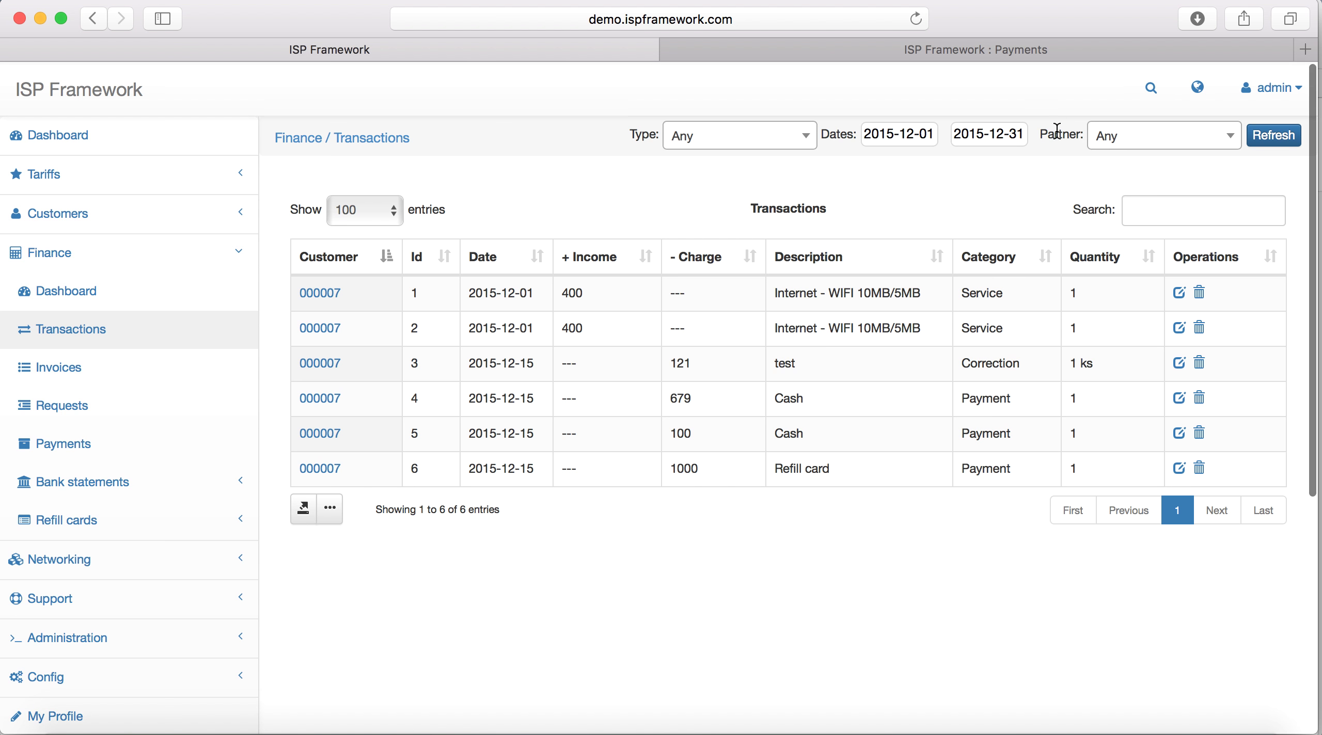
pyautogui.click(1271, 135)
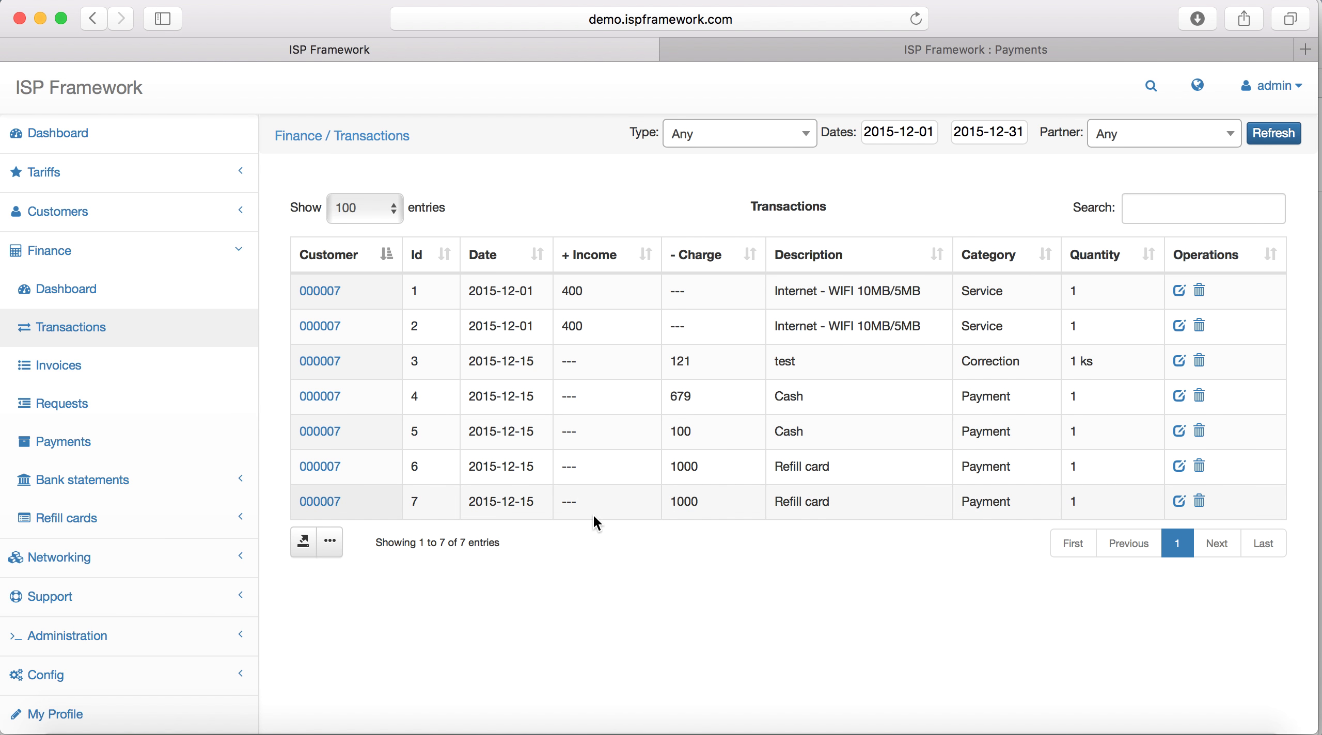
# - Open the customer of the latest refill card transaction and check the billing deposit and payments
pyautogui.click(318, 503)
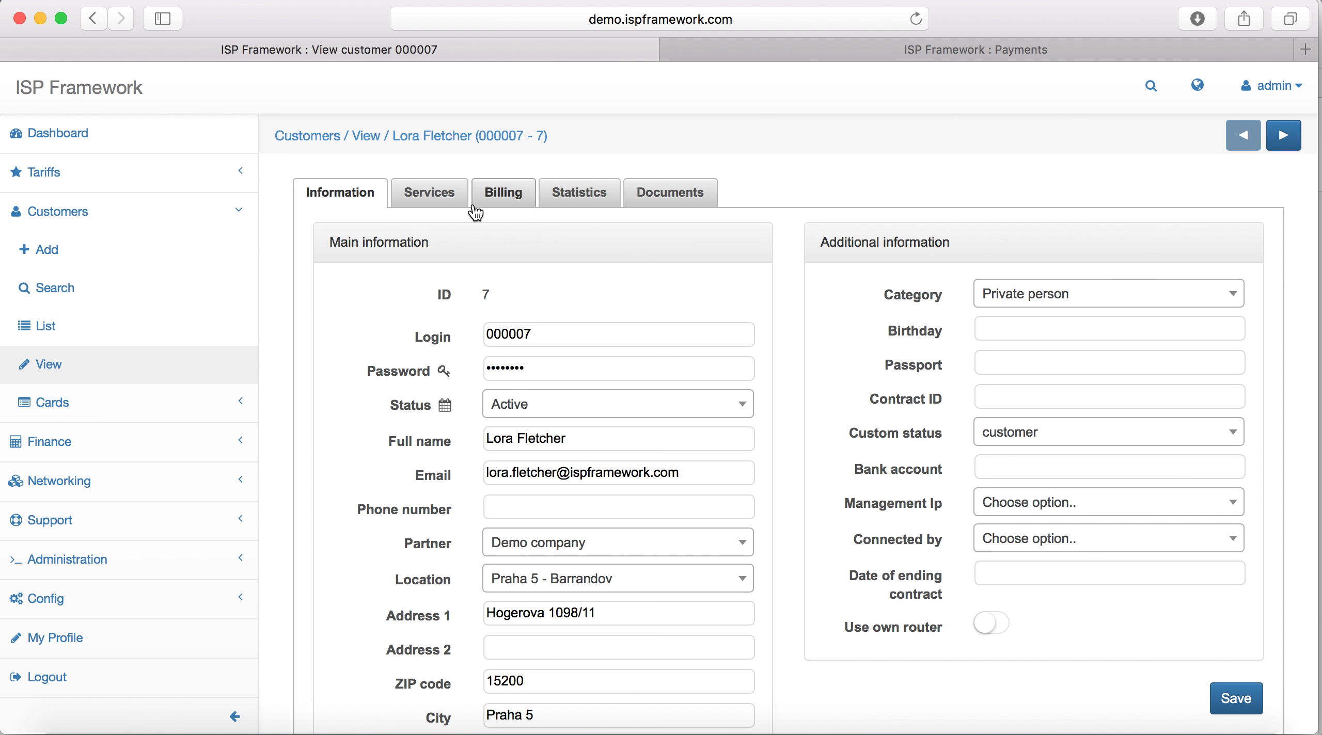
pyautogui.click(447, 203)
pyautogui.click(519, 194)
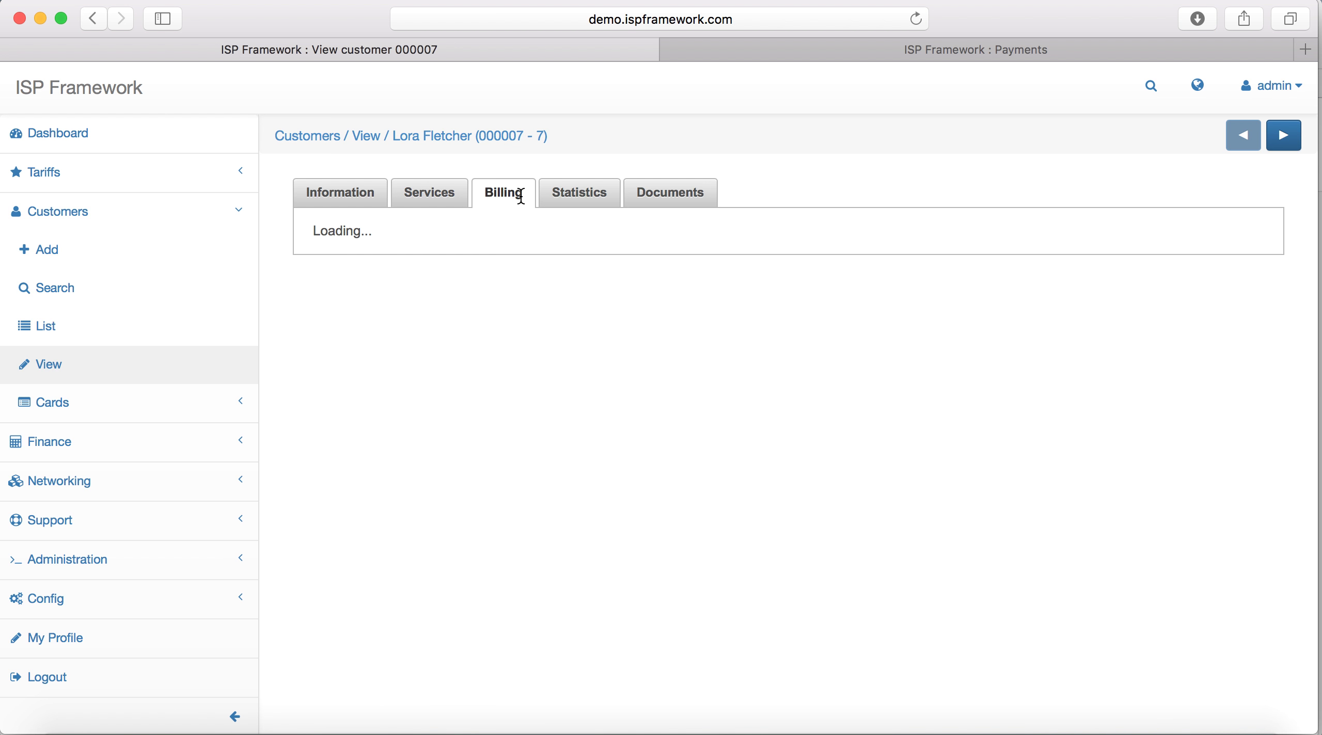
pyautogui.doubleClick(509, 294)
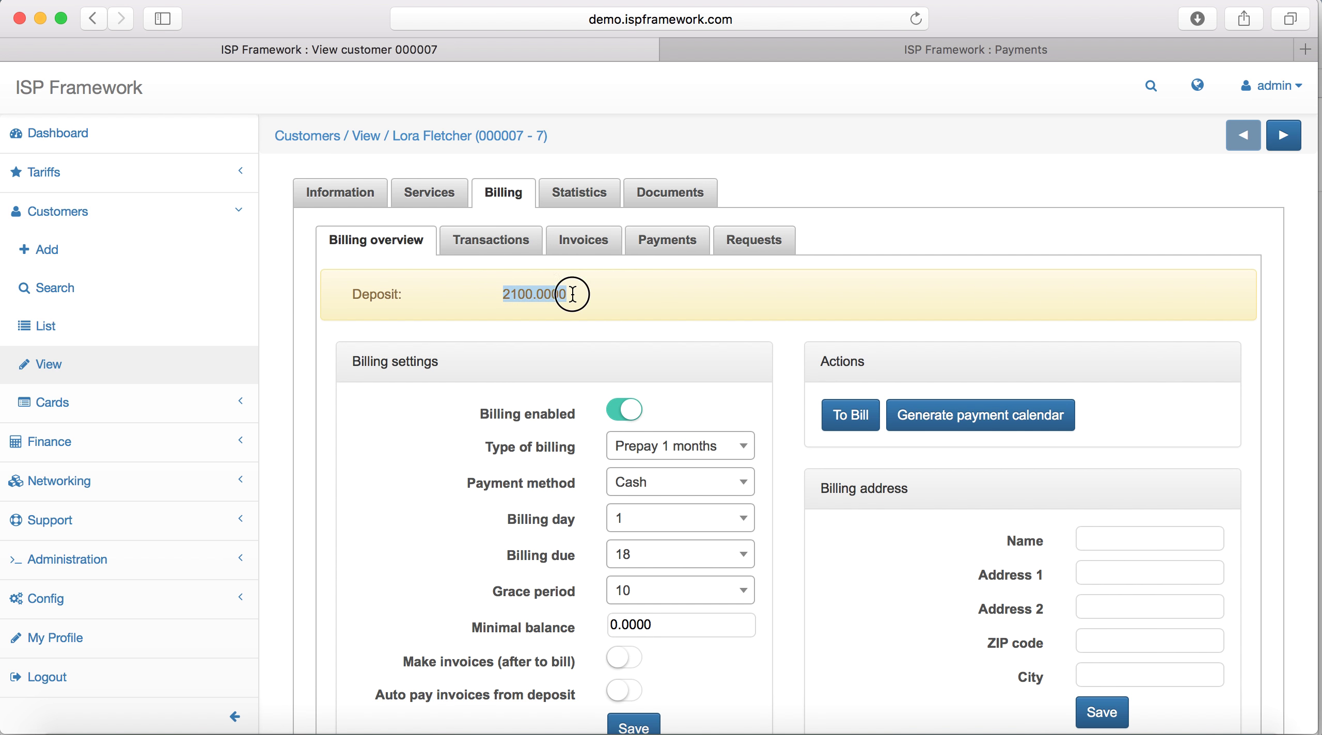
pyautogui.click(640, 242)
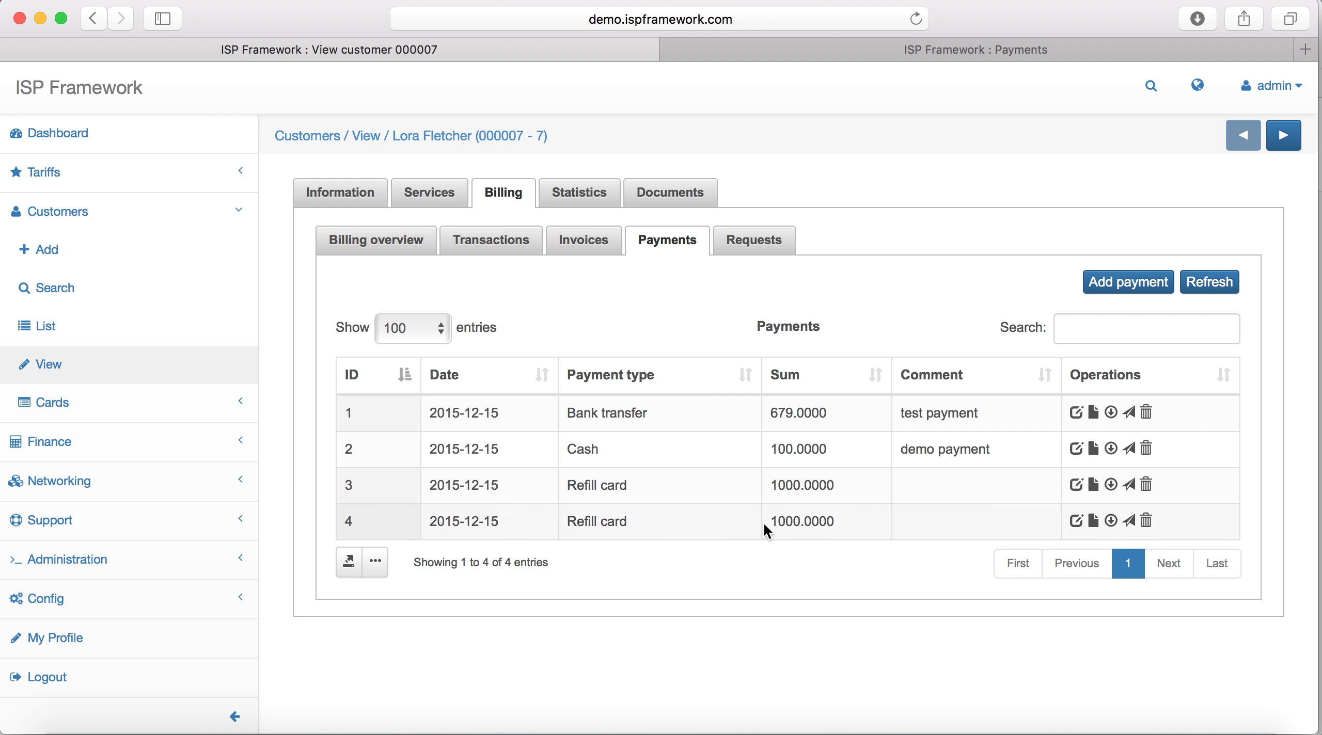